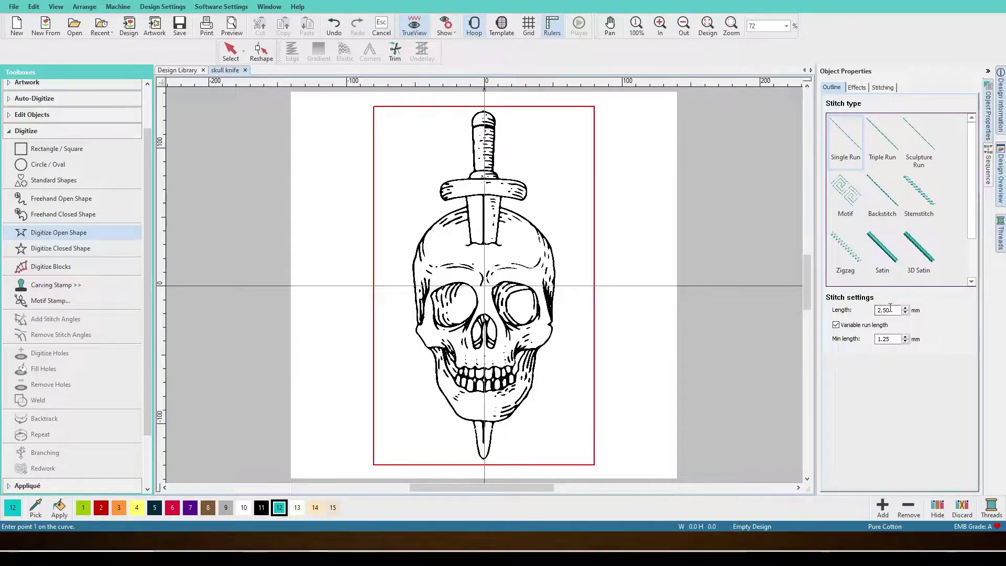
{"action": "left_click", "coordinate": [902, 309]}
{"action": "left_click_drag", "start_coordinate": [893, 310], "coordinate": [872, 308]}
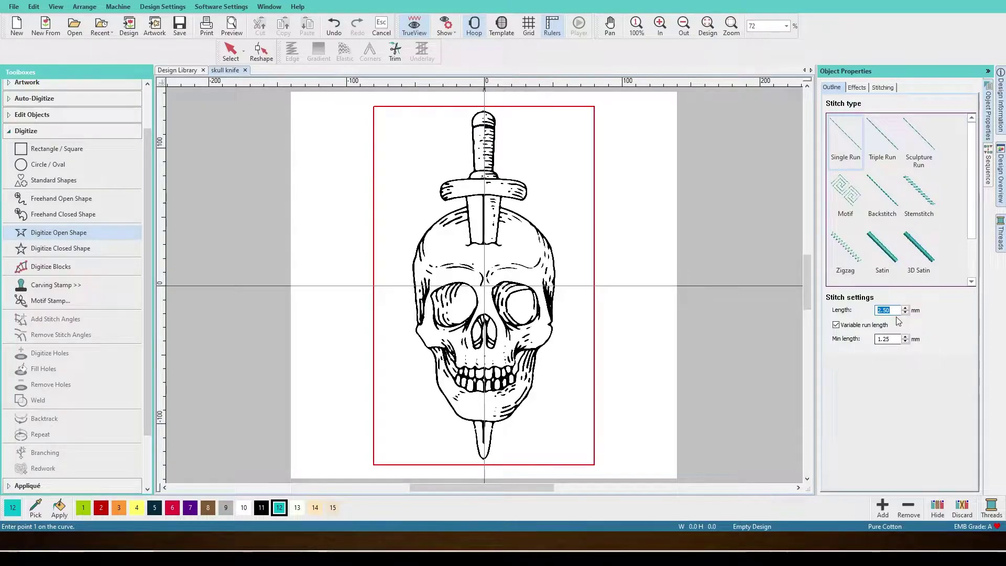
Digitize an open single run zigzag about 23 by 17 mm in the blank area right of the hoop, at 500% zoom
{"action": "left_click", "coordinate": [786, 30]}
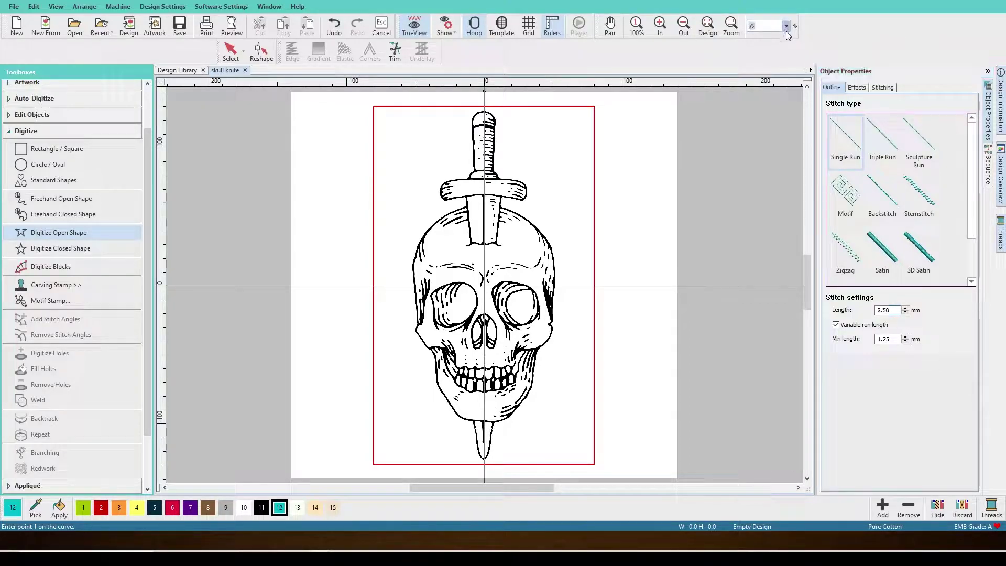
{"action": "type", "text": "500"}
{"action": "key", "text": "Return"}
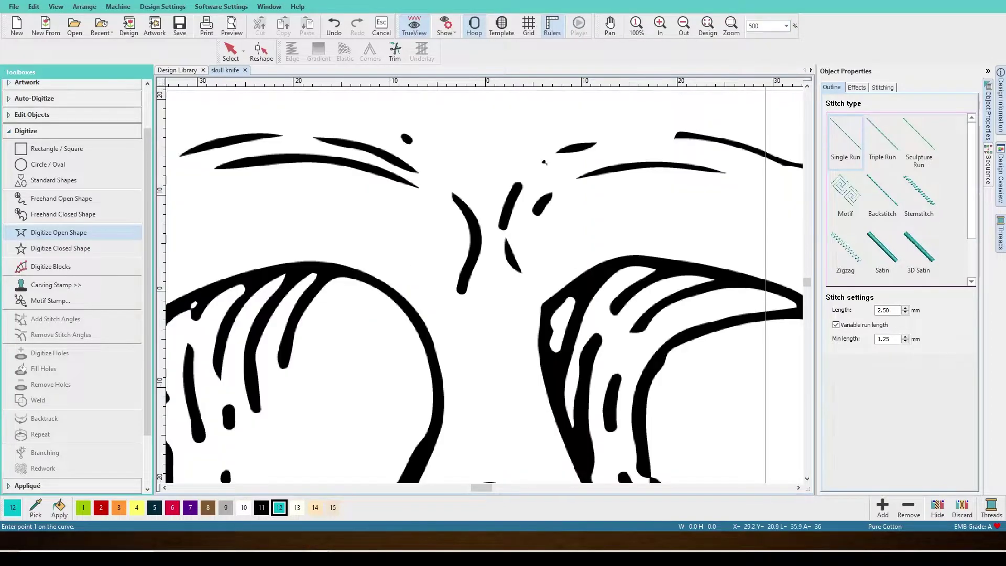
{"action": "left_click_drag", "start_coordinate": [481, 485], "coordinate": [509, 486]}
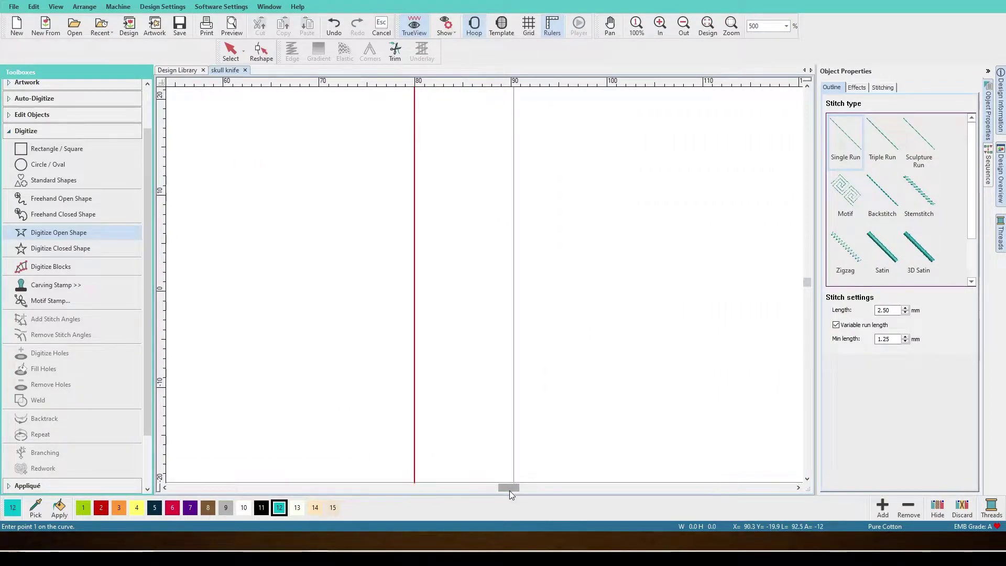
{"action": "left_click_drag", "start_coordinate": [510, 488], "coordinate": [514, 488]}
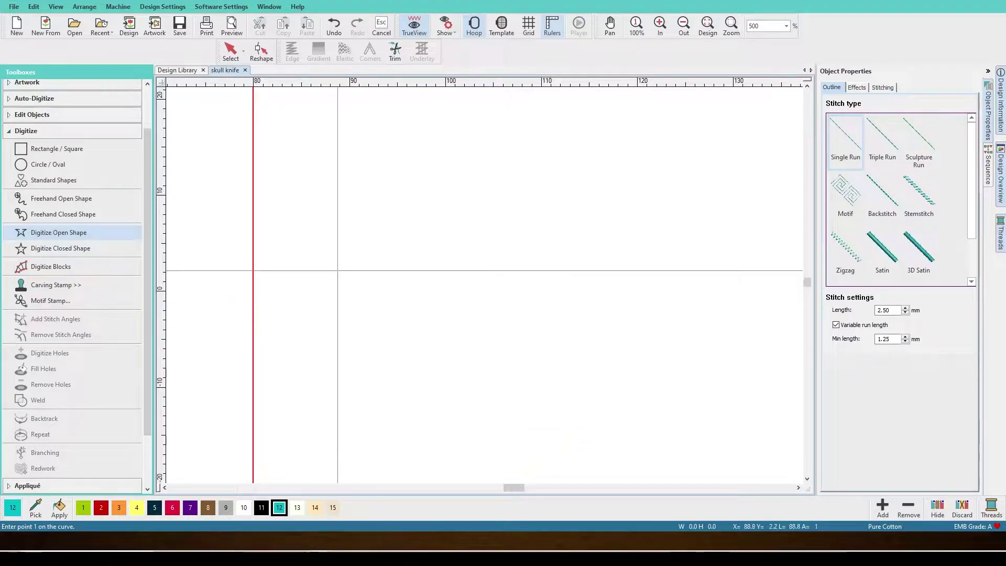
{"action": "left_click", "coordinate": [293, 284]}
{"action": "left_click", "coordinate": [379, 246]}
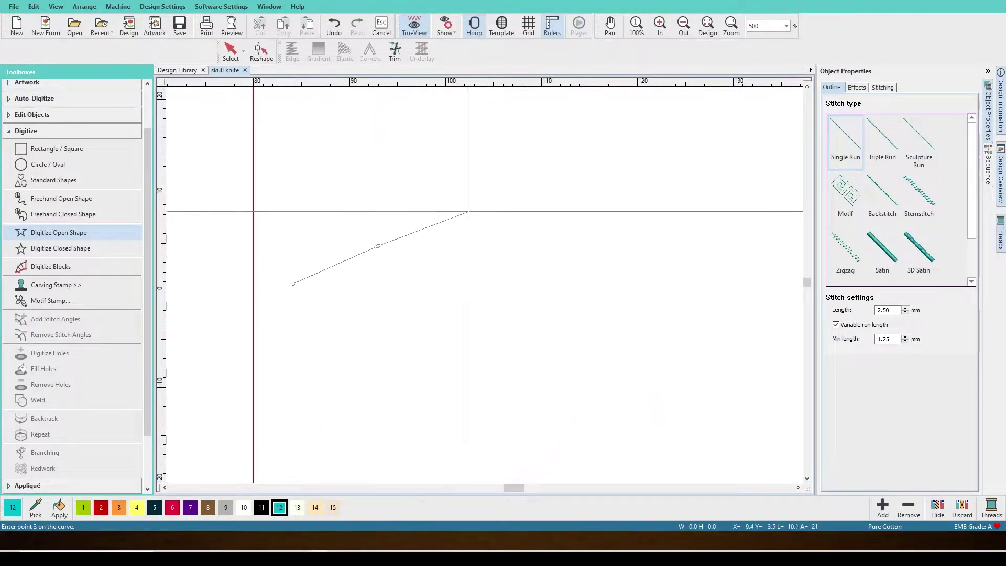
{"action": "left_click", "coordinate": [489, 211]}
{"action": "left_click", "coordinate": [315, 317]}
{"action": "left_click", "coordinate": [503, 235]}
{"action": "left_click", "coordinate": [334, 348]}
{"action": "left_click", "coordinate": [507, 266]}
{"action": "left_click", "coordinate": [340, 372]}
{"action": "left_click", "coordinate": [517, 303]}
{"action": "key", "text": "Return"}
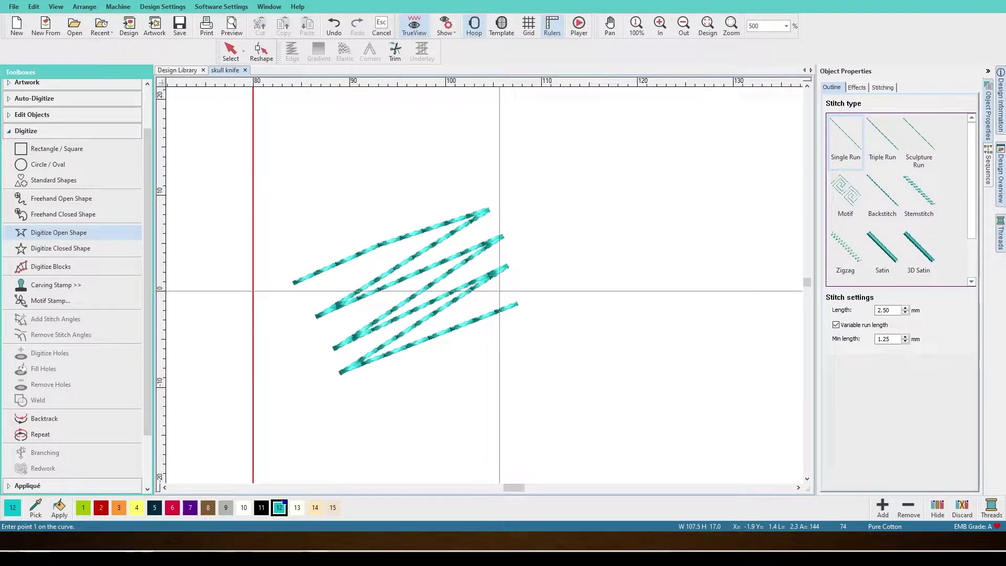
Digitize an open single run spiral with two turns, about 14 mm wide, to the upper right of the zigzag
{"action": "left_click_drag", "start_coordinate": [516, 488], "coordinate": [520, 488]}
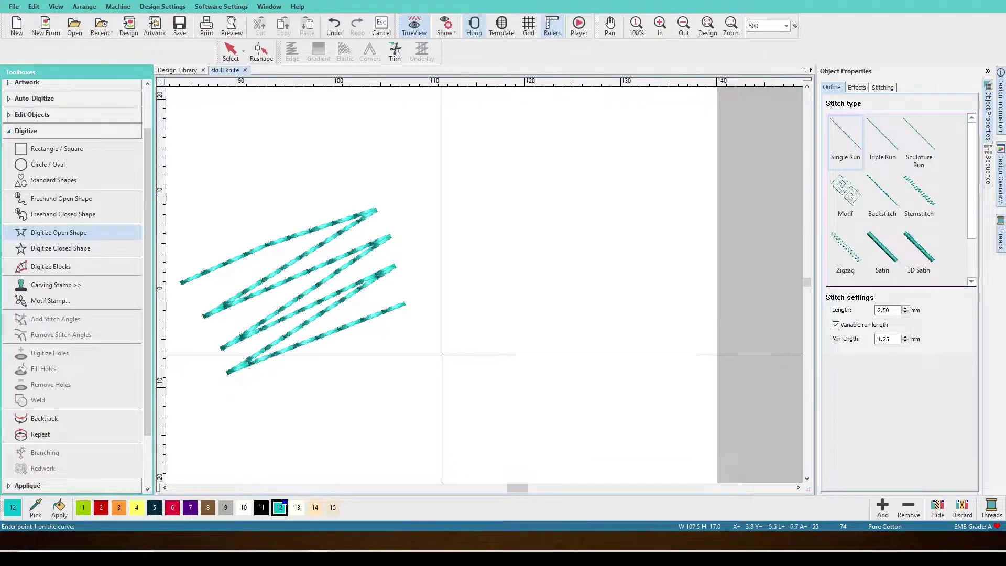
{"action": "left_click", "coordinate": [431, 241]}
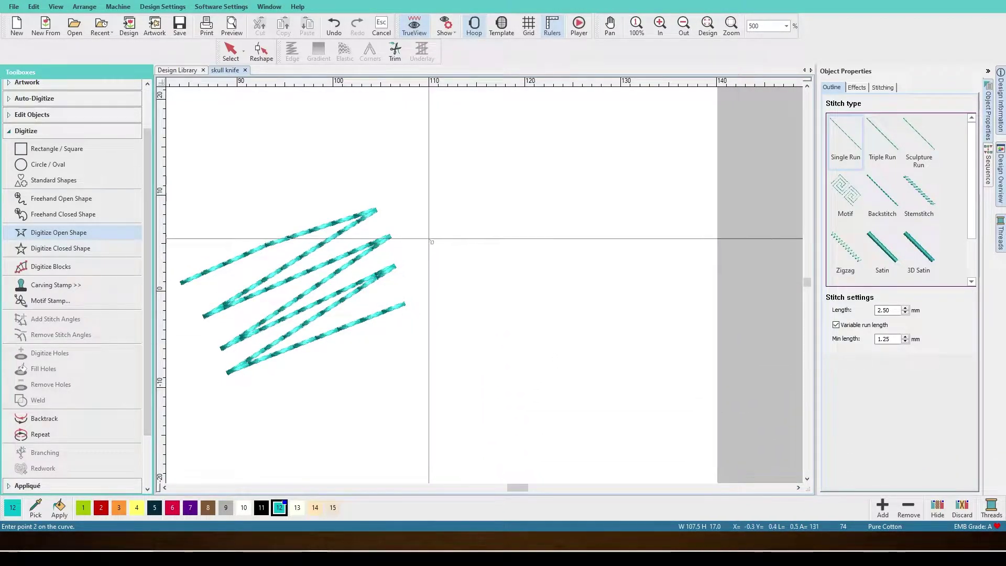
{"action": "left_click", "coordinate": [439, 172]}
{"action": "left_click", "coordinate": [522, 168]}
{"action": "left_click", "coordinate": [551, 198]}
{"action": "left_click", "coordinate": [546, 238]}
{"action": "left_click", "coordinate": [495, 261]}
{"action": "left_click", "coordinate": [449, 238]}
{"action": "left_click", "coordinate": [459, 185]}
{"action": "left_click", "coordinate": [507, 184]}
{"action": "left_click", "coordinate": [530, 216]}
{"action": "left_click", "coordinate": [510, 250]}
{"action": "left_click", "coordinate": [464, 226]}
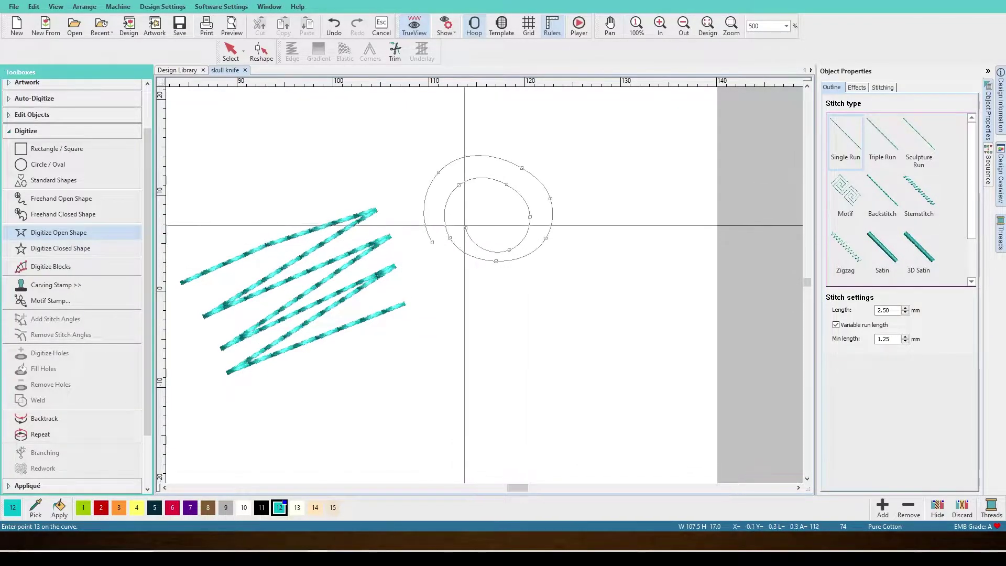
{"action": "key", "text": "Return"}
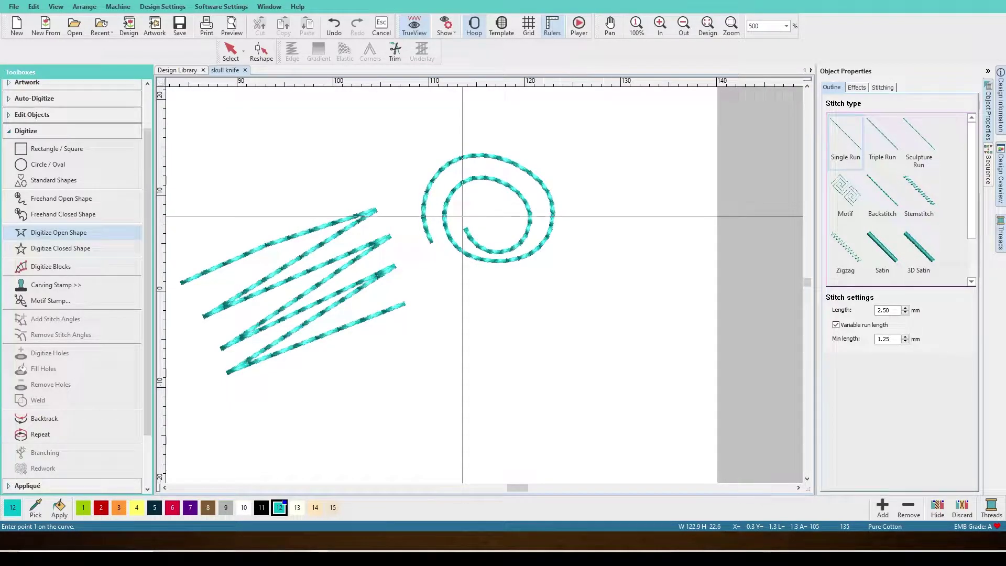
Digitize an open single run line below the spiral that combines a short straight zigzag with a curved loop
{"action": "left_click", "coordinate": [365, 371]}
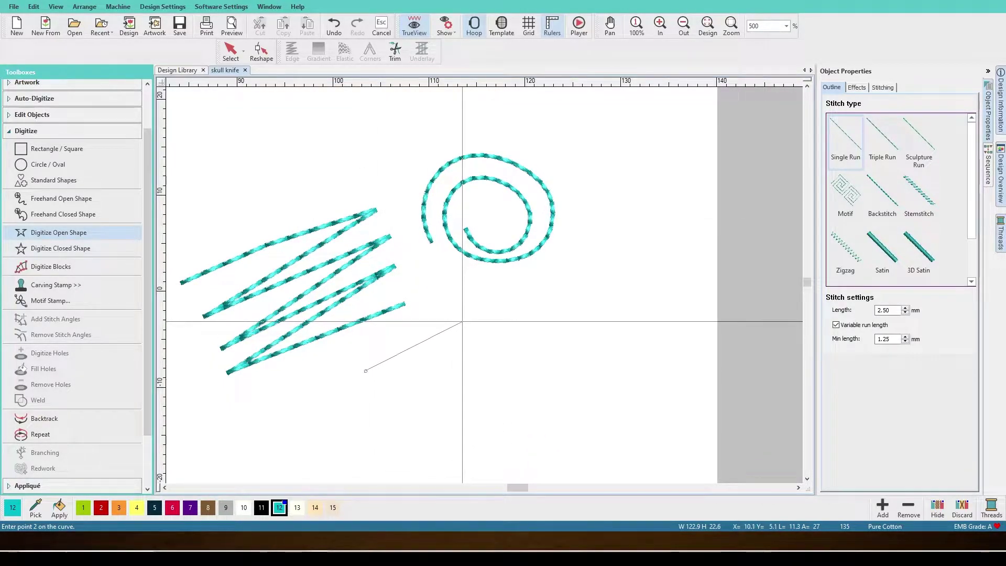
{"action": "left_click", "coordinate": [473, 320]}
{"action": "left_click", "coordinate": [382, 400]}
{"action": "left_click", "coordinate": [503, 332]}
{"action": "left_click", "coordinate": [535, 343]}
{"action": "left_click", "coordinate": [560, 381]}
{"action": "left_click", "coordinate": [531, 412]}
{"action": "left_click", "coordinate": [487, 403]}
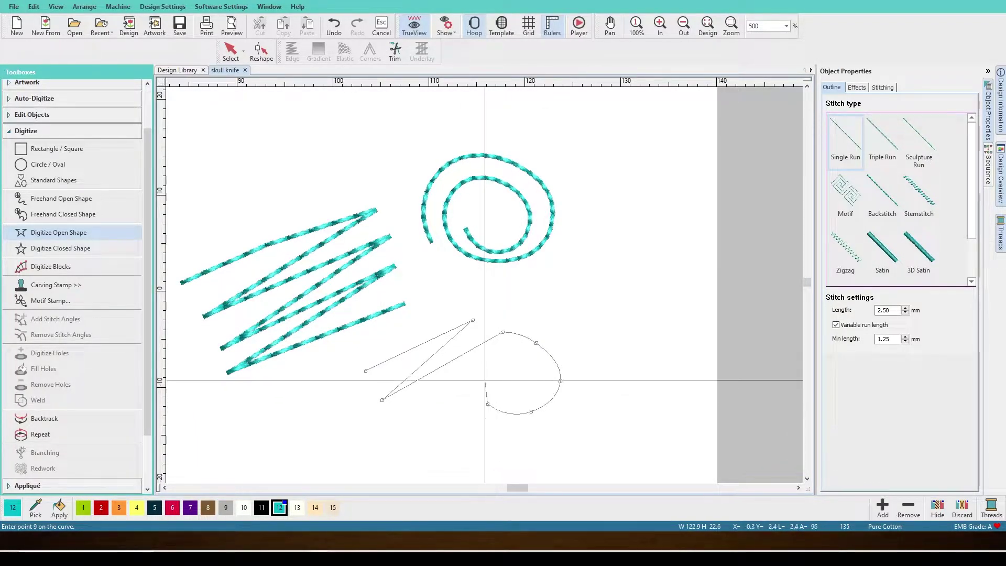
{"action": "left_click", "coordinate": [507, 352]}
{"action": "key", "text": "Return"}
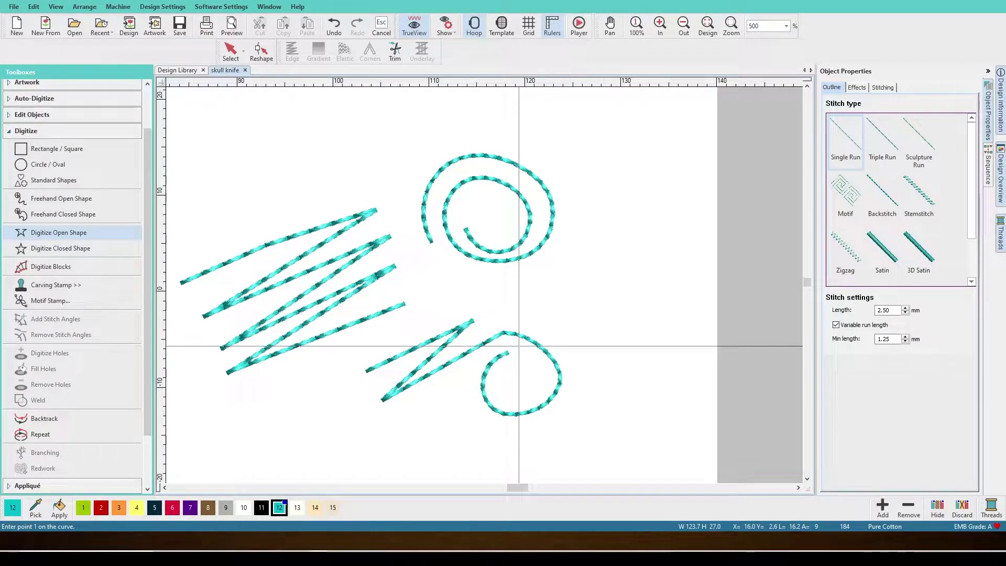
Undo the zigzag, the spiral and the combined line
{"action": "key", "text": "ctrl+z"}
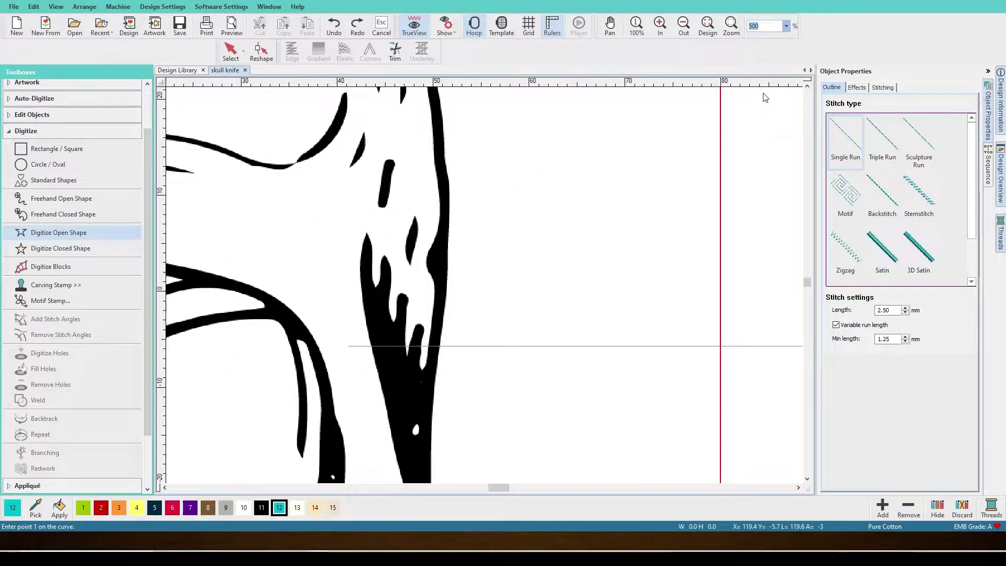
Examine the artwork at 200% zoom, in full view and at 300%, from the dagger guard down to the eye sockets
{"action": "type", "text": "200"}
{"action": "key", "text": "Return"}
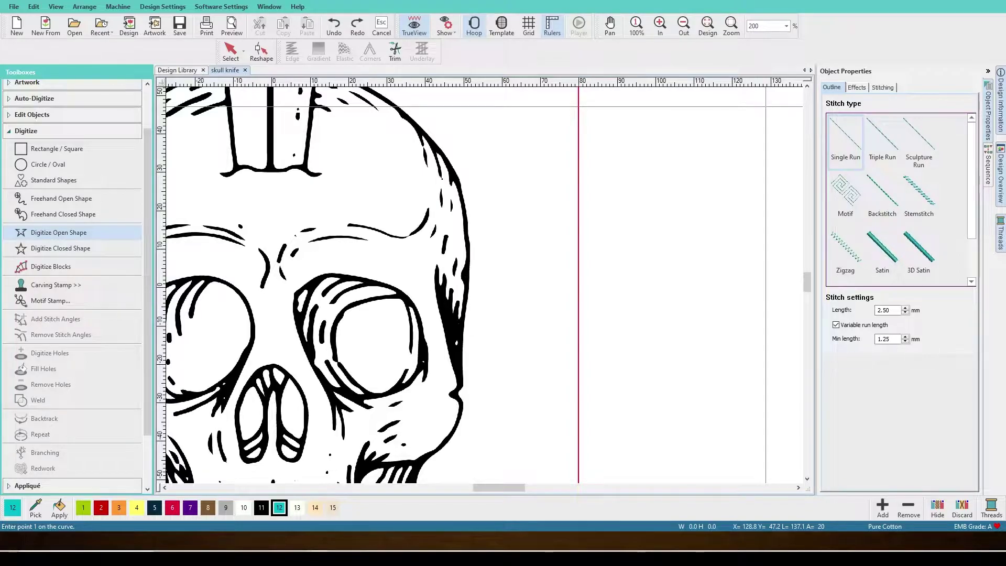
{"action": "left_click_drag", "start_coordinate": [498, 490], "coordinate": [487, 488]}
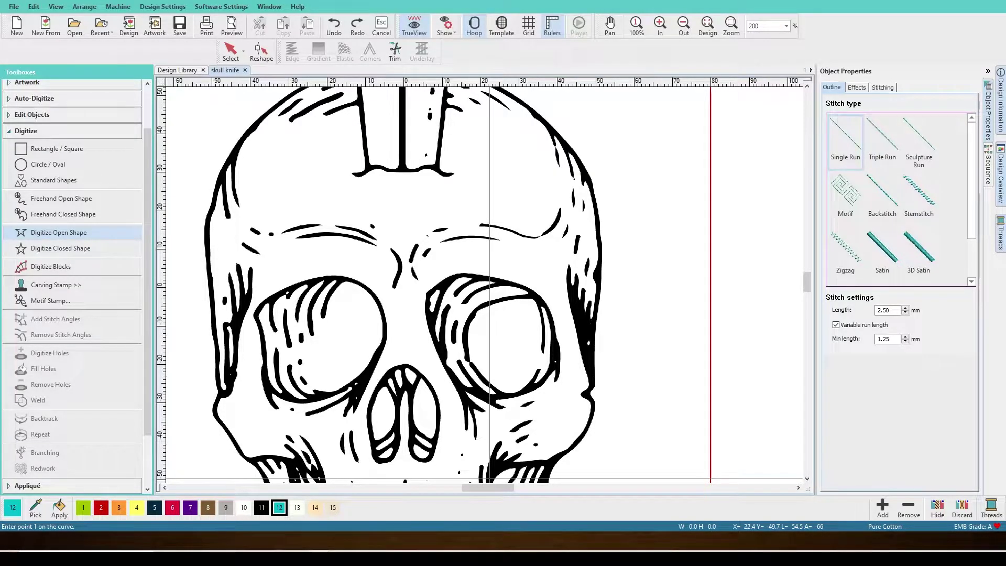
{"action": "key", "text": "0"}
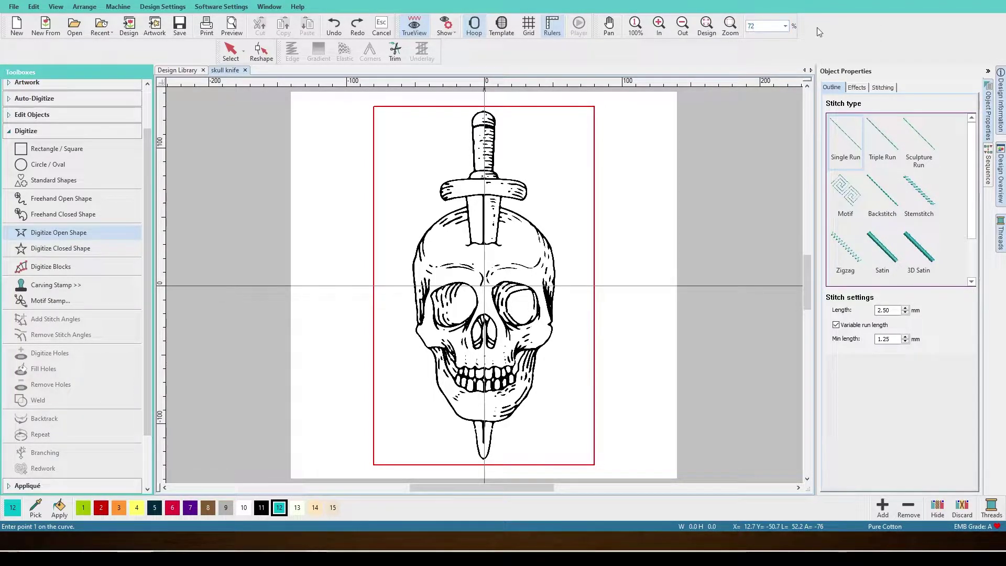
{"action": "left_click", "coordinate": [757, 25]}
{"action": "type", "text": "300"}
{"action": "key", "text": "Return"}
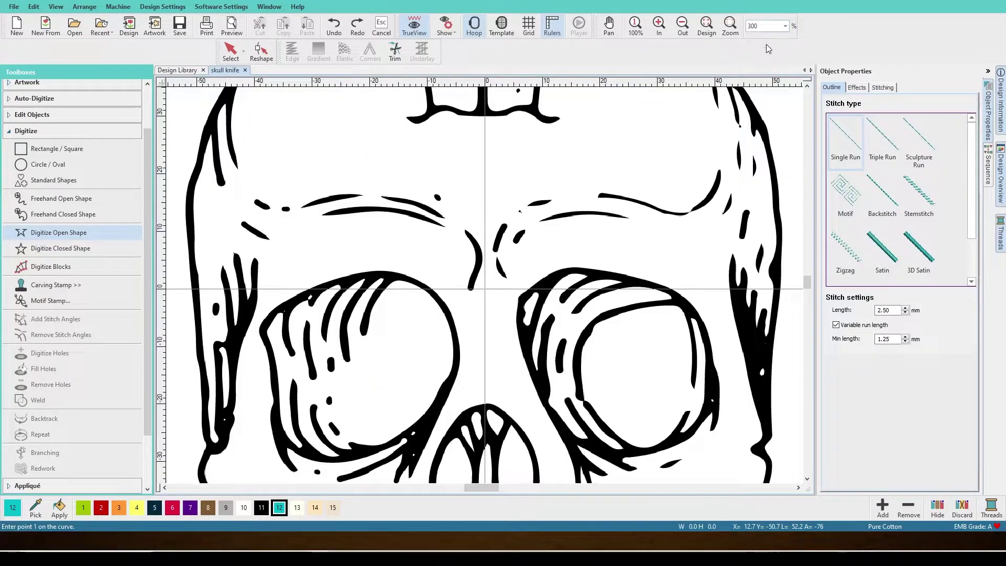
{"action": "mouse_move", "coordinate": [809, 287]}
{"action": "left_mouse_down"}
{"action": "mouse_move", "coordinate": [809, 298]}
{"action": "mouse_move", "coordinate": [813, 262]}
{"action": "mouse_move", "coordinate": [817, 270]}
{"action": "left_mouse_up"}
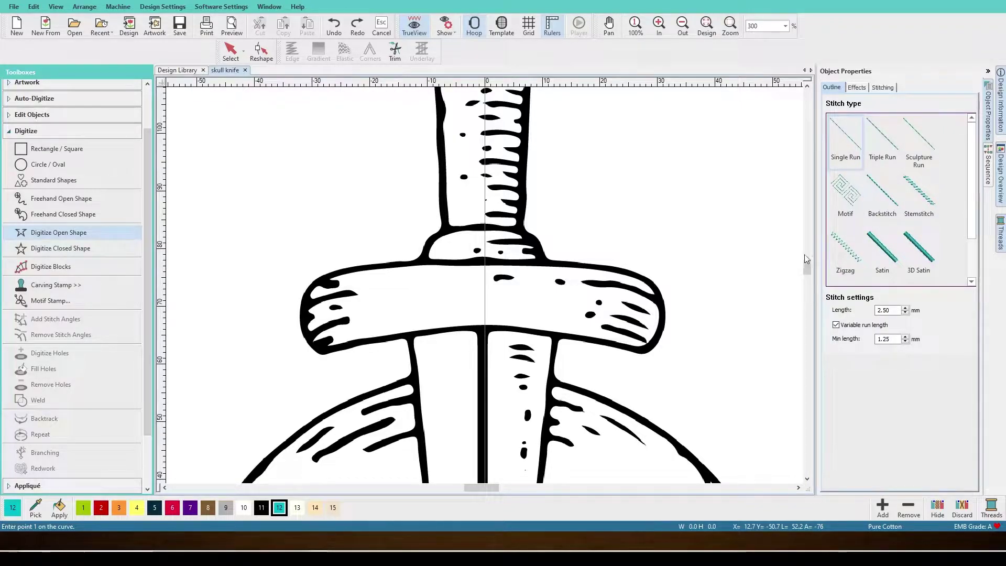
{"action": "left_click_drag", "start_coordinate": [809, 268], "coordinate": [807, 289]}
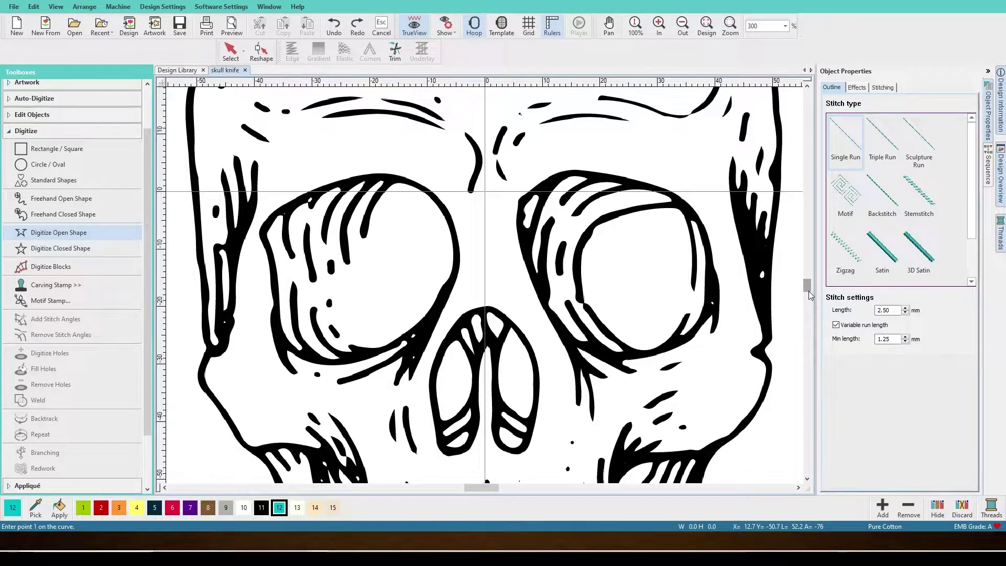
{"action": "scroll", "coordinate": [809, 290], "scroll_direction": "up", "scroll_amount": 3}
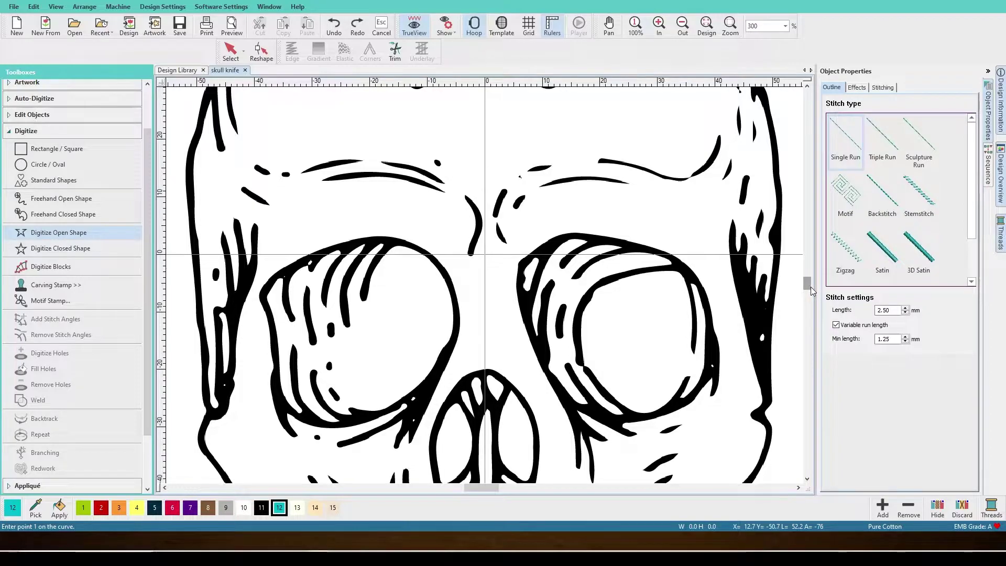
Digitize a curved single run line along the rim inside the right eye socket, working at 1000% zoom
{"action": "left_click", "coordinate": [786, 30]}
{"action": "type", "text": "1000"}
{"action": "key", "text": "Return"}
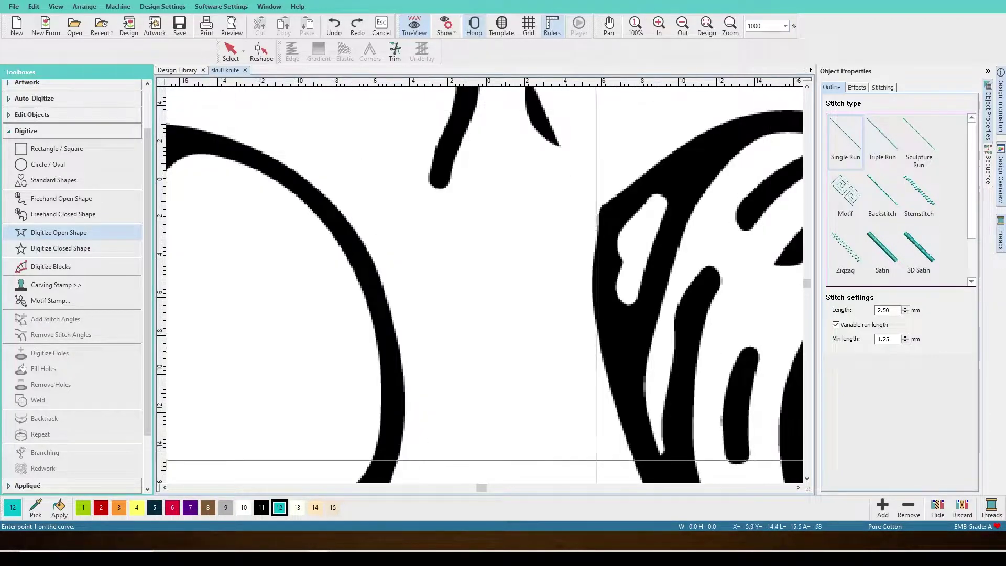
{"action": "left_click_drag", "start_coordinate": [483, 489], "coordinate": [487, 487]}
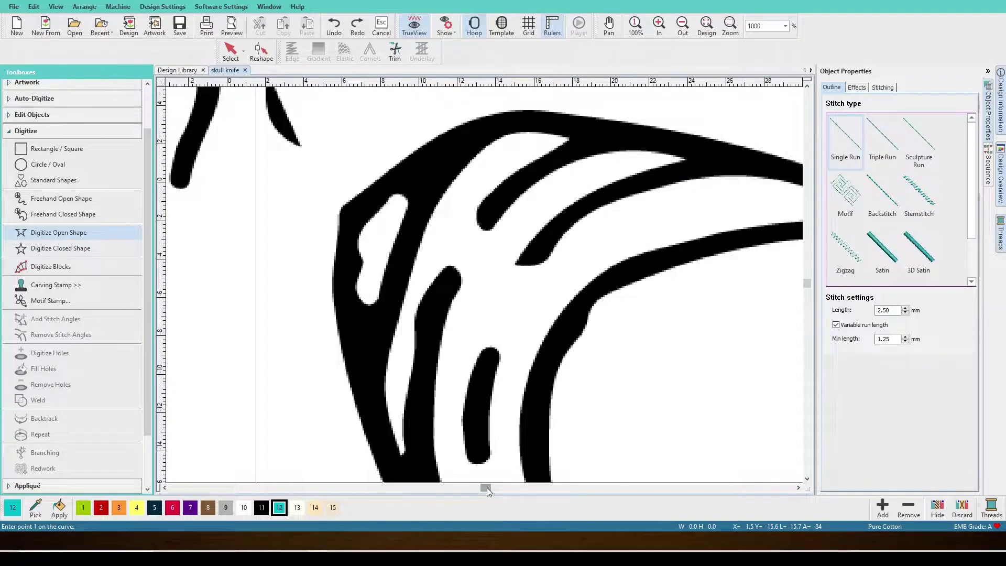
{"action": "left_click", "coordinate": [515, 449]}
{"action": "left_click", "coordinate": [523, 346]}
{"action": "left_click", "coordinate": [578, 272]}
{"action": "left_click", "coordinate": [668, 190]}
{"action": "left_click", "coordinate": [679, 187]}
{"action": "key", "text": "Return"}
Digitize a second curved single run line running back and forth three times alongside the first one in the eye socket
{"action": "left_click", "coordinate": [672, 188]}
{"action": "left_click", "coordinate": [575, 256]}
{"action": "left_click", "coordinate": [519, 323]}
{"action": "left_click", "coordinate": [500, 374]}
{"action": "left_click", "coordinate": [501, 439]}
{"action": "left_click", "coordinate": [493, 446]}
{"action": "left_click", "coordinate": [492, 379]}
{"action": "left_click", "coordinate": [511, 311]}
{"action": "left_click", "coordinate": [556, 250]}
{"action": "left_click", "coordinate": [583, 238]}
{"action": "left_click", "coordinate": [628, 187]}
{"action": "key", "text": "Return"}
View the design at 100% zoom and undo both eye socket lines
{"action": "left_click", "coordinate": [776, 26]}
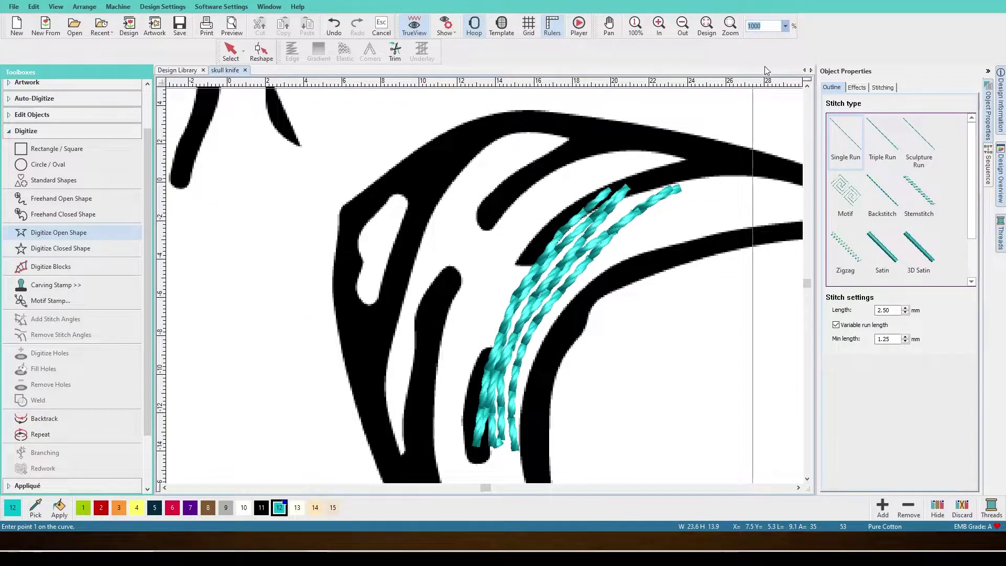
{"action": "type", "text": "100"}
{"action": "key", "text": "Return"}
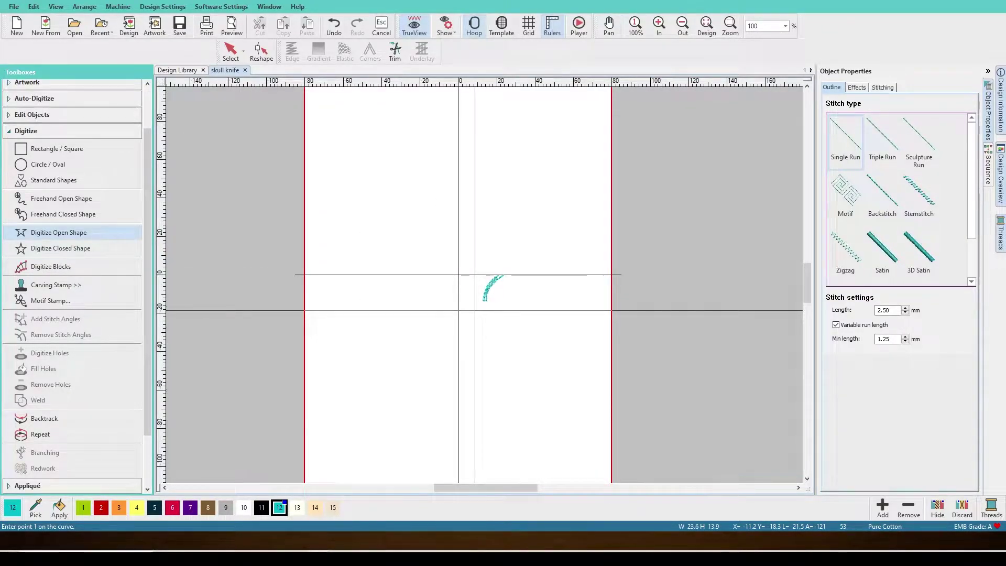
{"action": "key", "text": "ctrl+z"}
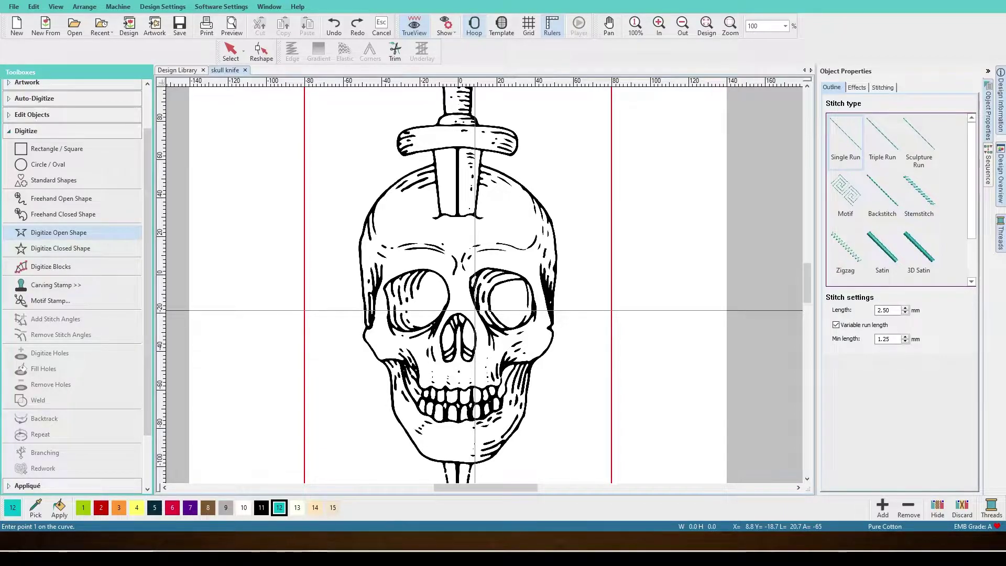
Examine the eye socket details at 300% zoom and the whole skull artwork in full view
{"action": "left_click", "coordinate": [766, 26]}
{"action": "type", "text": "3"}
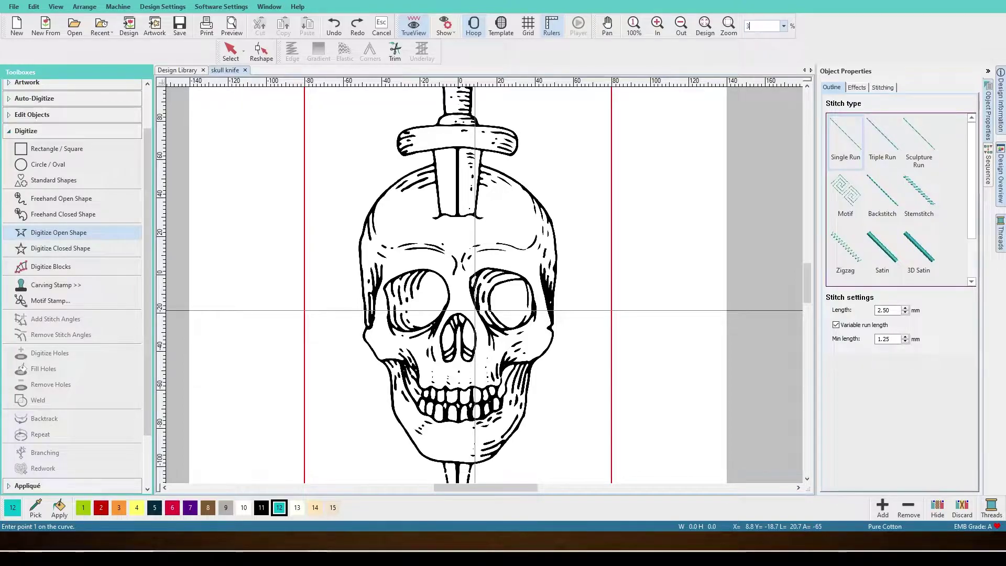
{"action": "type", "text": "00"}
{"action": "key", "text": "Return"}
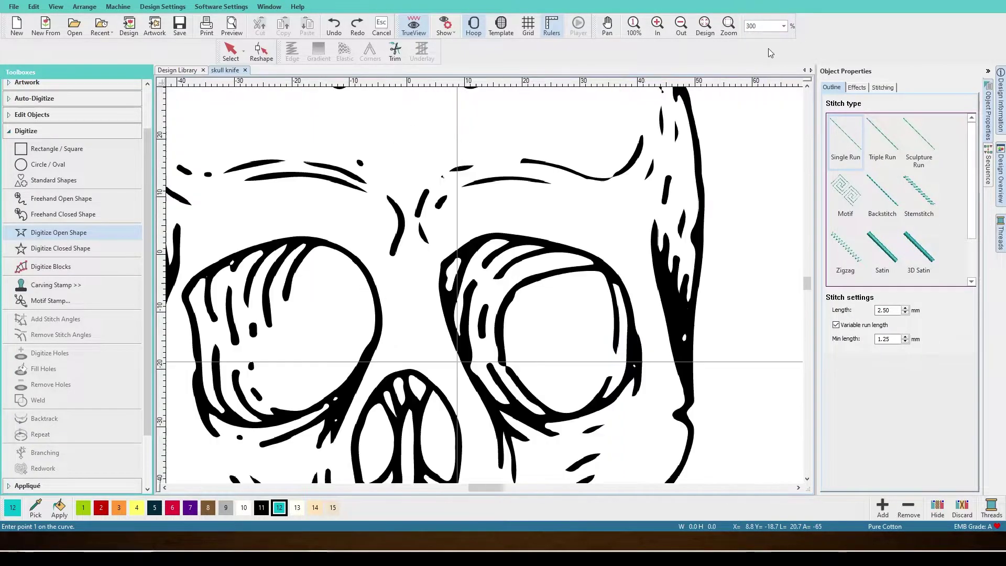
{"action": "key", "text": "0"}
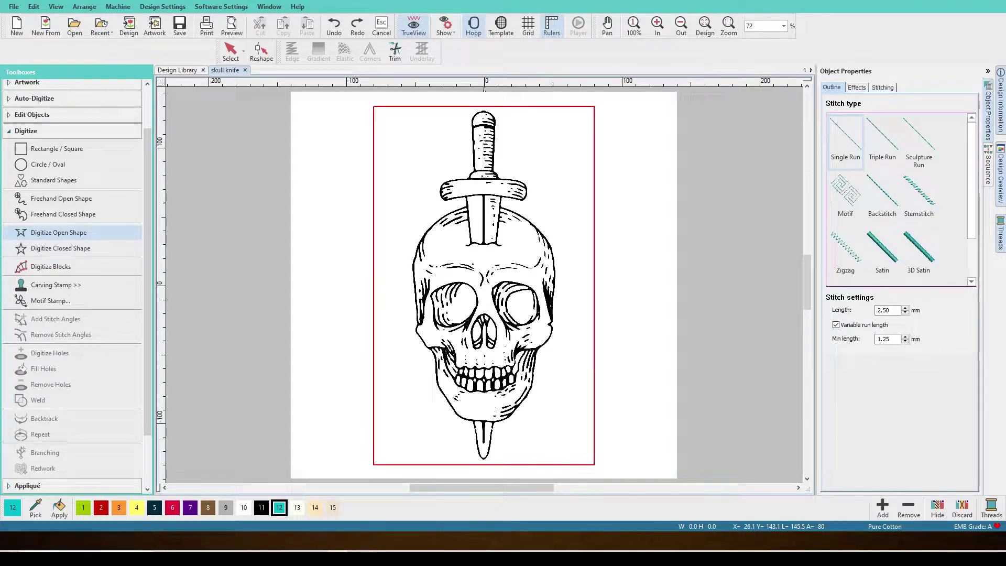
Try an open single run zigzag over the shading at the skull's left temple, working at 100% zoom
{"action": "key", "text": "1"}
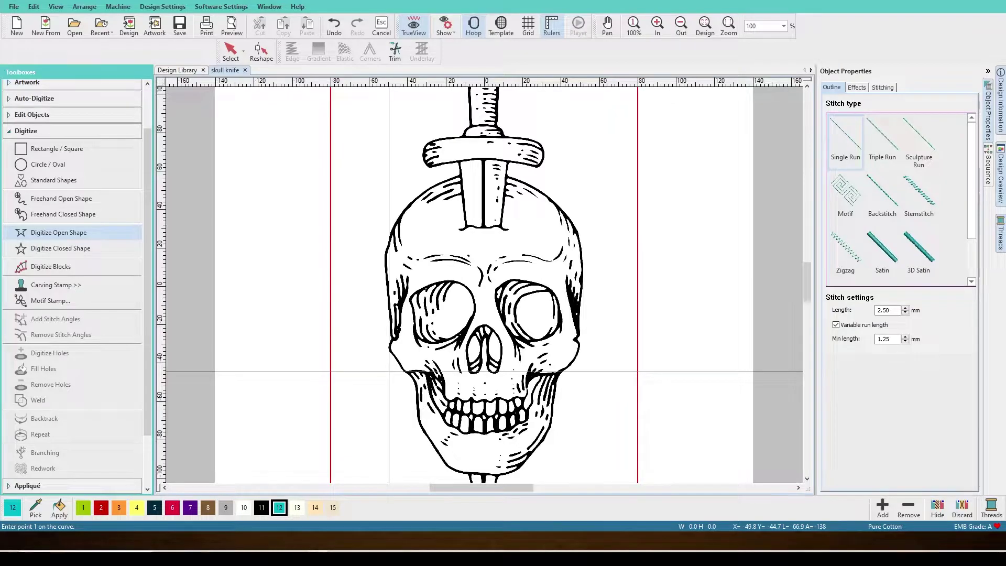
{"action": "left_click", "coordinate": [390, 312]}
{"action": "left_click", "coordinate": [397, 269]}
{"action": "left_click", "coordinate": [399, 325]}
{"action": "left_click", "coordinate": [405, 284]}
{"action": "left_click", "coordinate": [405, 341]}
{"action": "key", "text": "Return"}
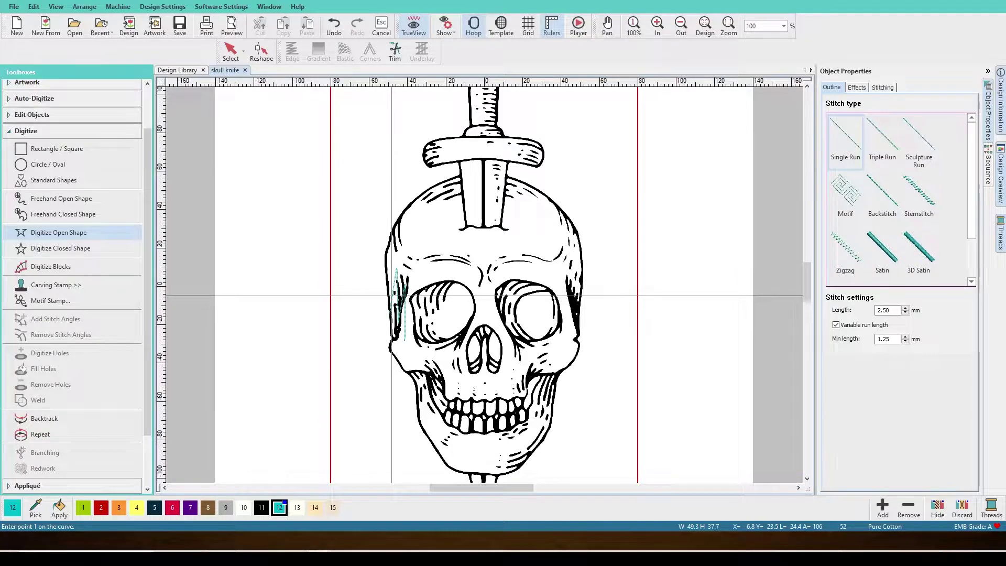
{"action": "key", "text": "ctrl+z"}
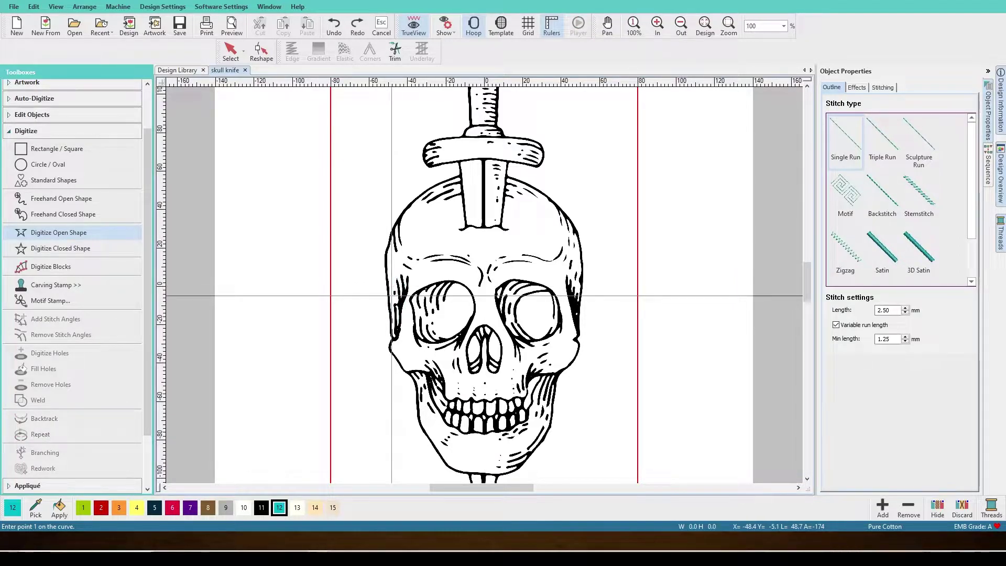
{"action": "left_click_drag", "start_coordinate": [807, 282], "coordinate": [809, 278]}
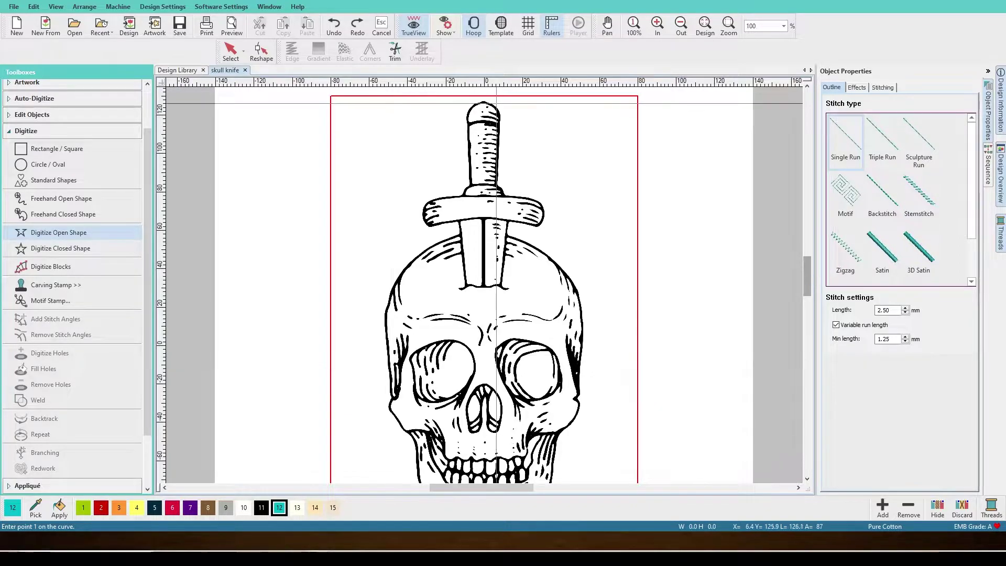
{"action": "left_click_drag", "start_coordinate": [812, 272], "coordinate": [806, 277]}
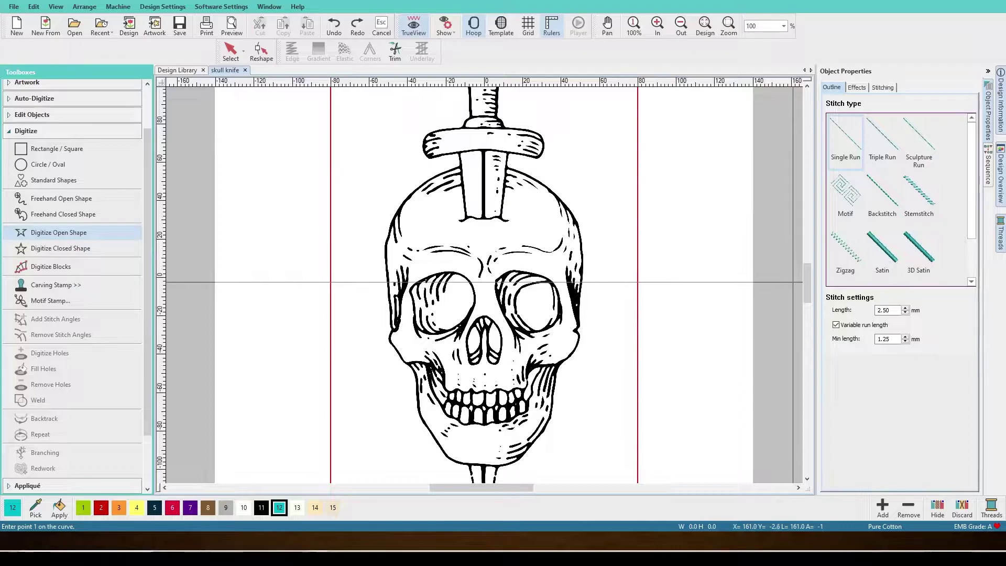
Try freehand open single run loops around both eye sockets and a scalloped line along the upper teeth at 200% zoom
{"action": "scroll", "coordinate": [808, 284], "scroll_direction": "up", "scroll_amount": 1}
{"action": "left_click_drag", "start_coordinate": [808, 284], "coordinate": [806, 274]}
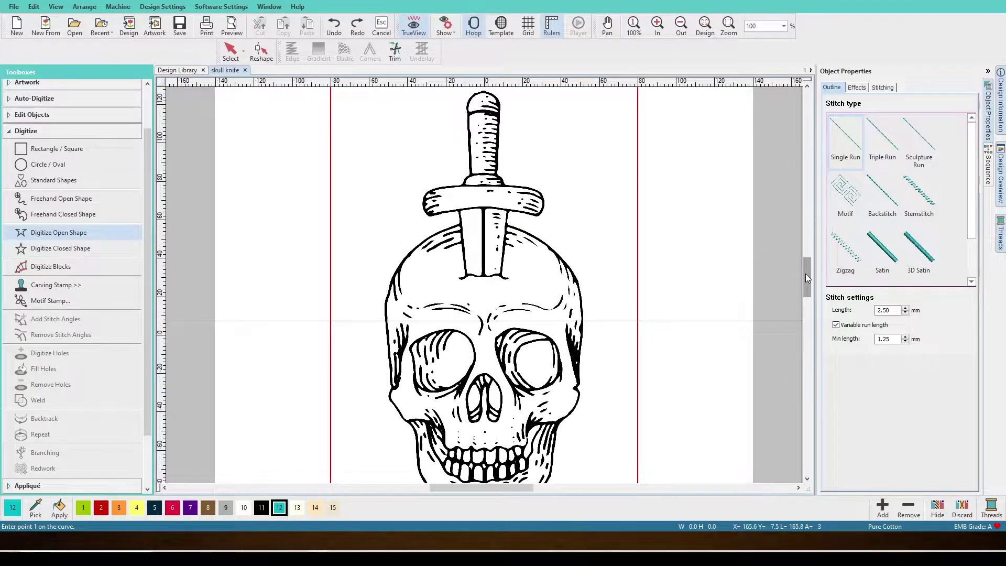
{"action": "left_click", "coordinate": [84, 203]}
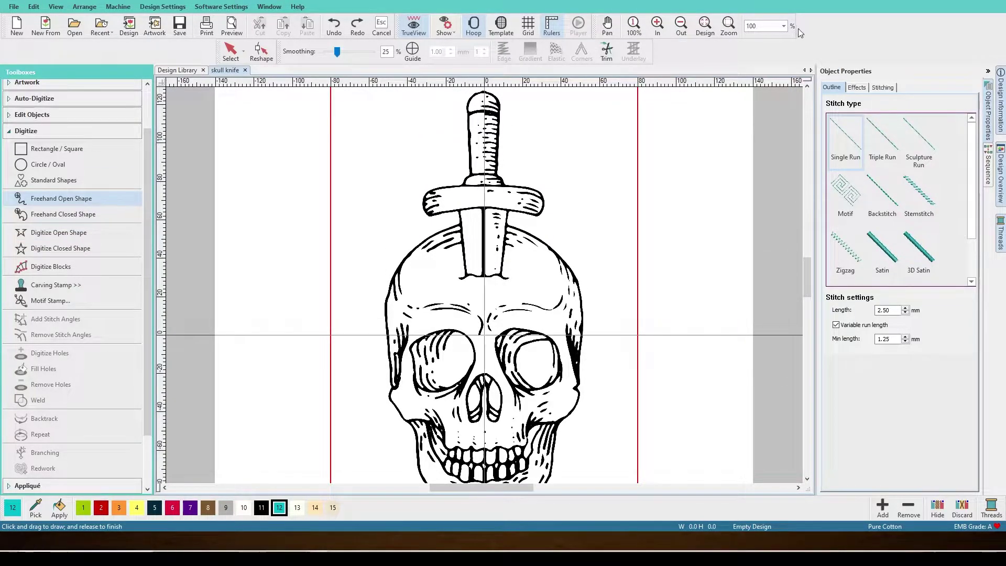
{"action": "type", "text": "200"}
{"action": "key", "text": "Return"}
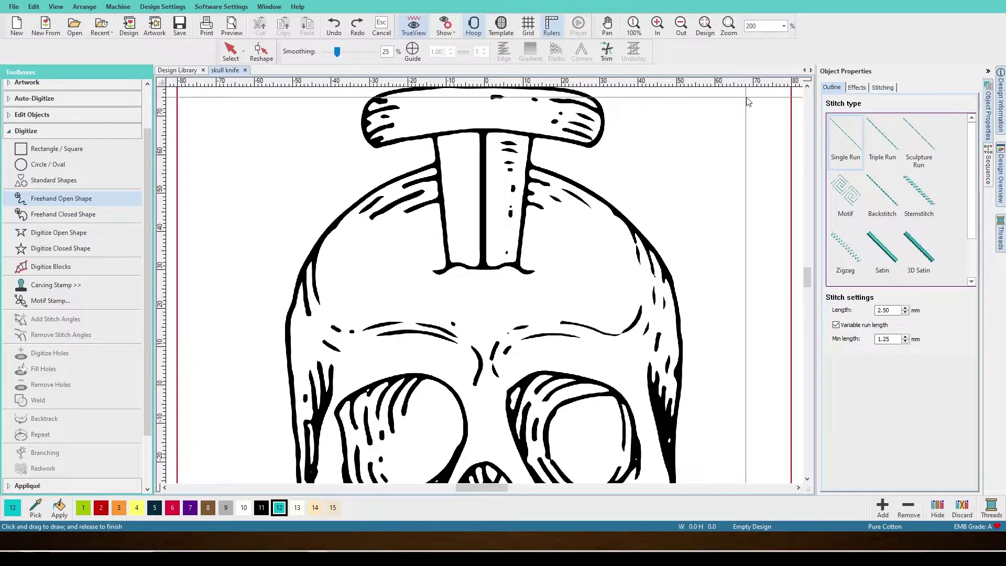
{"action": "mouse_move", "coordinate": [809, 282]}
{"action": "left_mouse_down"}
{"action": "mouse_move", "coordinate": [811, 269]}
{"action": "mouse_move", "coordinate": [804, 289]}
{"action": "left_mouse_up"}
{"action": "mouse_move", "coordinate": [383, 389]}
{"action": "left_mouse_down"}
{"action": "mouse_move", "coordinate": [354, 326]}
{"action": "mouse_move", "coordinate": [449, 292]}
{"action": "mouse_move", "coordinate": [393, 399]}
{"action": "mouse_move", "coordinate": [335, 314]}
{"action": "mouse_move", "coordinate": [461, 362]}
{"action": "mouse_move", "coordinate": [524, 268]}
{"action": "mouse_move", "coordinate": [626, 297]}
{"action": "left_mouse_up"}
{"action": "scroll", "coordinate": [471, 341], "scroll_direction": "down", "scroll_amount": 3}
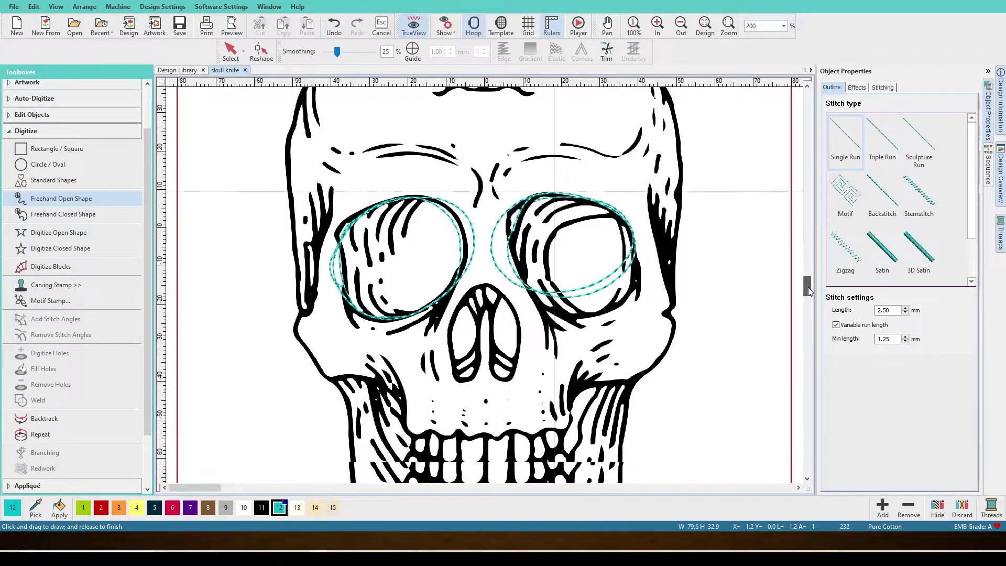
{"action": "mouse_move", "coordinate": [420, 377]}
{"action": "left_mouse_down"}
{"action": "mouse_move", "coordinate": [446, 402]}
{"action": "mouse_move", "coordinate": [457, 374]}
{"action": "mouse_move", "coordinate": [487, 403]}
{"action": "mouse_move", "coordinate": [510, 373]}
{"action": "mouse_move", "coordinate": [556, 390]}
{"action": "mouse_move", "coordinate": [574, 380]}
{"action": "mouse_move", "coordinate": [440, 374]}
{"action": "left_mouse_up"}
Try freehand open single run strokes along both sides of the skull's crown and around the knife's pommel
{"action": "scroll", "coordinate": [813, 306], "scroll_direction": "up", "scroll_amount": 6}
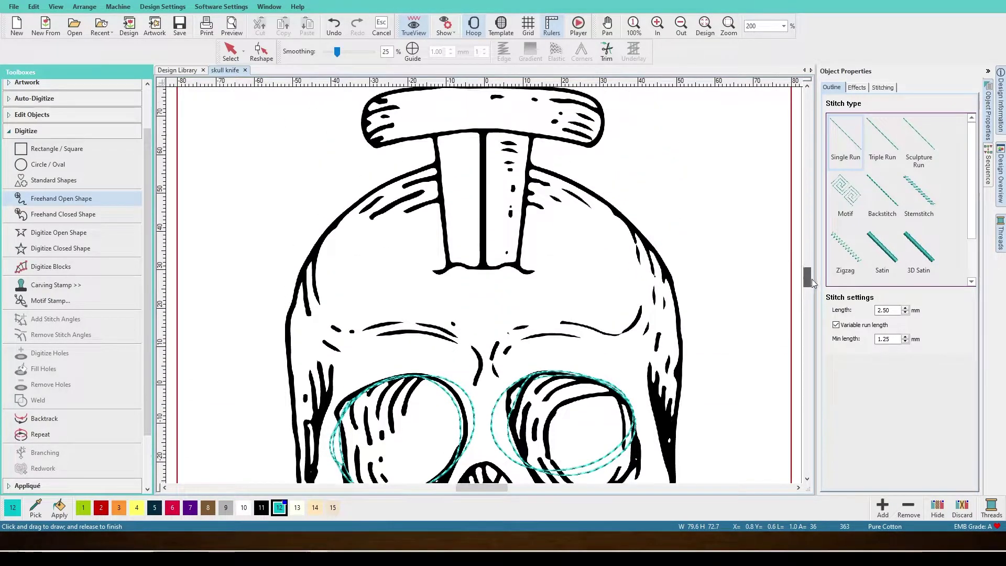
{"action": "left_click_drag", "start_coordinate": [312, 296], "coordinate": [409, 194]}
{"action": "mouse_move", "coordinate": [529, 190]}
{"action": "left_mouse_down"}
{"action": "mouse_move", "coordinate": [587, 215]}
{"action": "mouse_move", "coordinate": [655, 294]}
{"action": "left_mouse_up"}
{"action": "scroll", "coordinate": [807, 272], "scroll_direction": "up", "scroll_amount": 7}
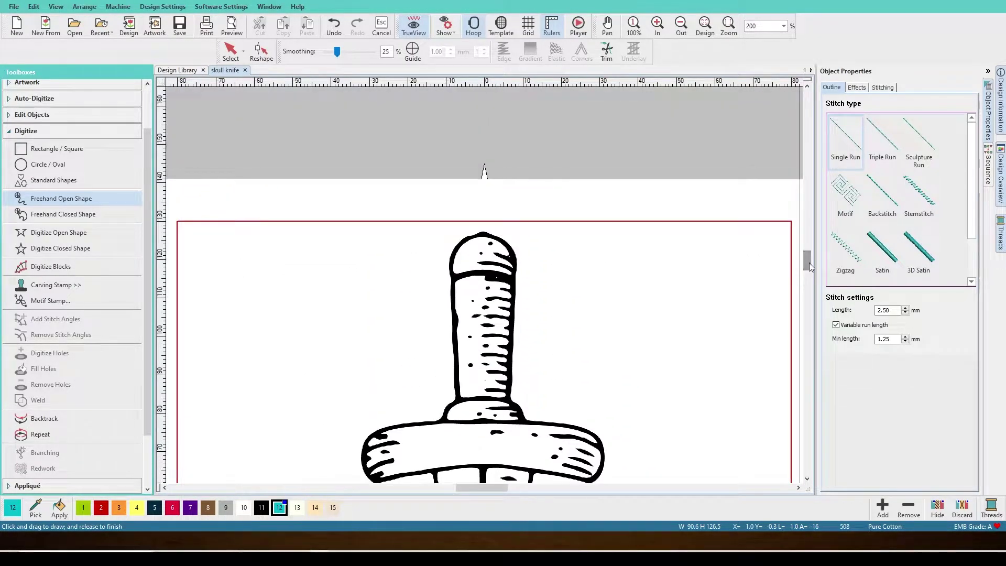
{"action": "mouse_move", "coordinate": [450, 270]}
{"action": "left_mouse_down"}
{"action": "mouse_move", "coordinate": [466, 243]}
{"action": "mouse_move", "coordinate": [497, 236]}
{"action": "mouse_move", "coordinate": [512, 270]}
{"action": "mouse_move", "coordinate": [458, 244]}
{"action": "mouse_move", "coordinate": [460, 279]}
{"action": "mouse_move", "coordinate": [511, 274]}
{"action": "mouse_move", "coordinate": [513, 287]}
{"action": "mouse_move", "coordinate": [465, 281]}
{"action": "left_mouse_up"}
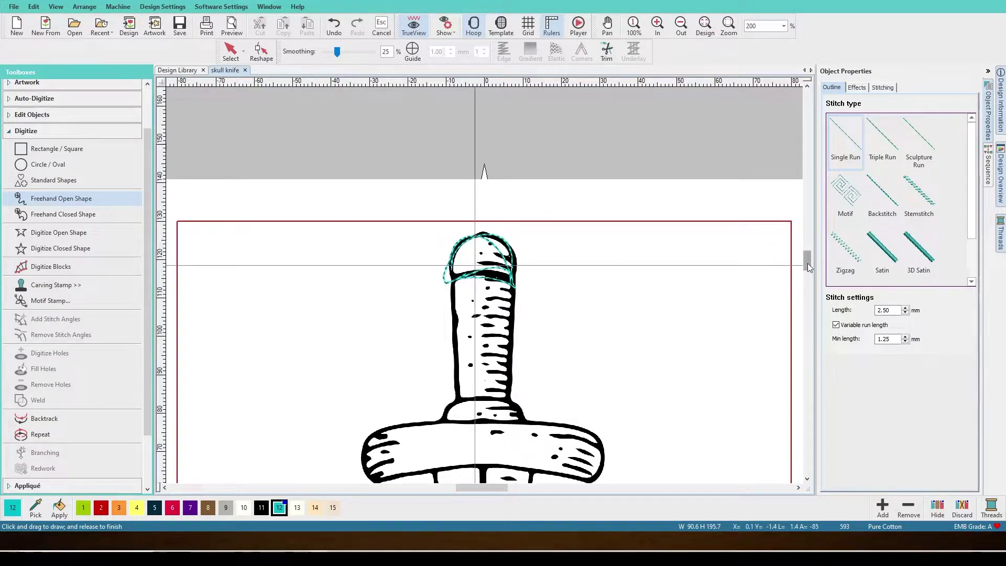
Hide the artwork and the hoop and turn off TrueView to show only the stitch lines
{"action": "scroll", "coordinate": [807, 263], "scroll_direction": "down", "scroll_amount": 5}
{"action": "scroll", "coordinate": [812, 269], "scroll_direction": "down", "scroll_amount": 6}
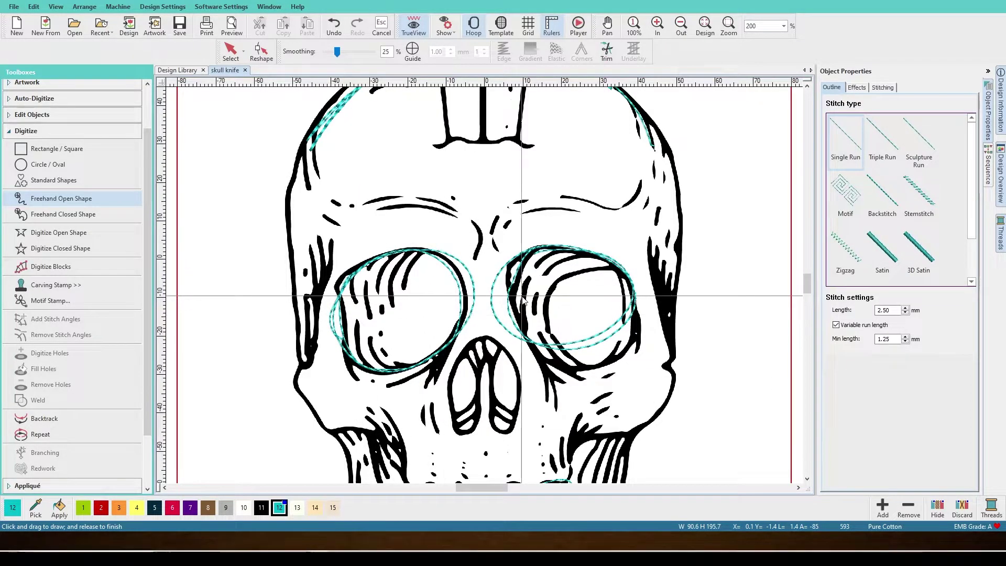
{"action": "scroll", "coordinate": [523, 328], "scroll_direction": "down", "scroll_amount": 5}
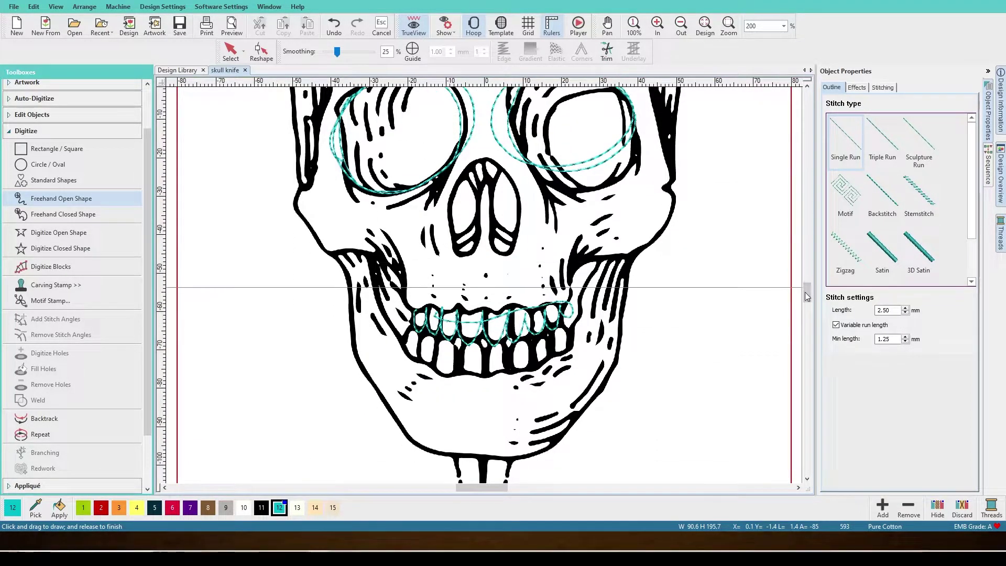
{"action": "scroll", "coordinate": [796, 277], "scroll_direction": "up", "scroll_amount": 2}
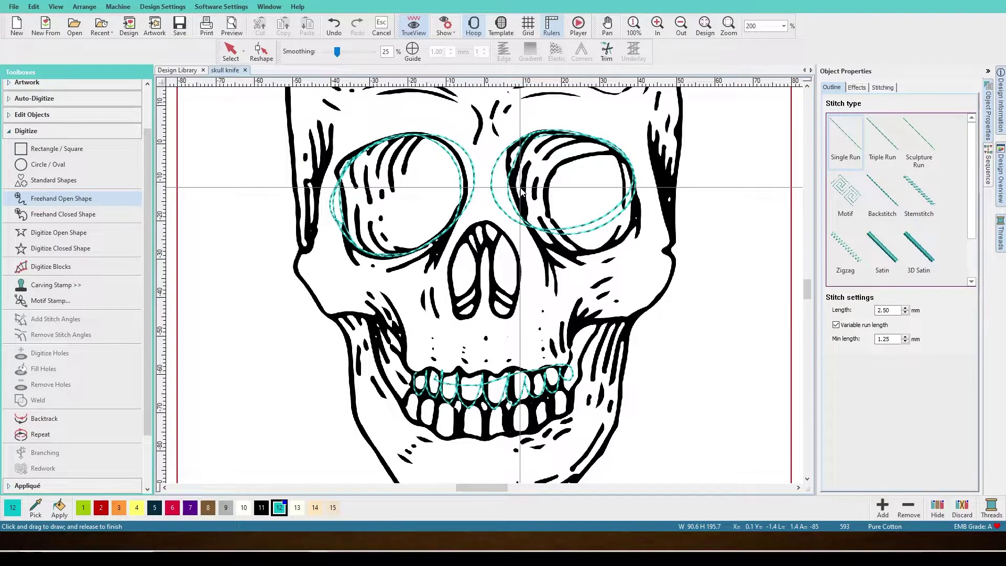
{"action": "key", "text": "d"}
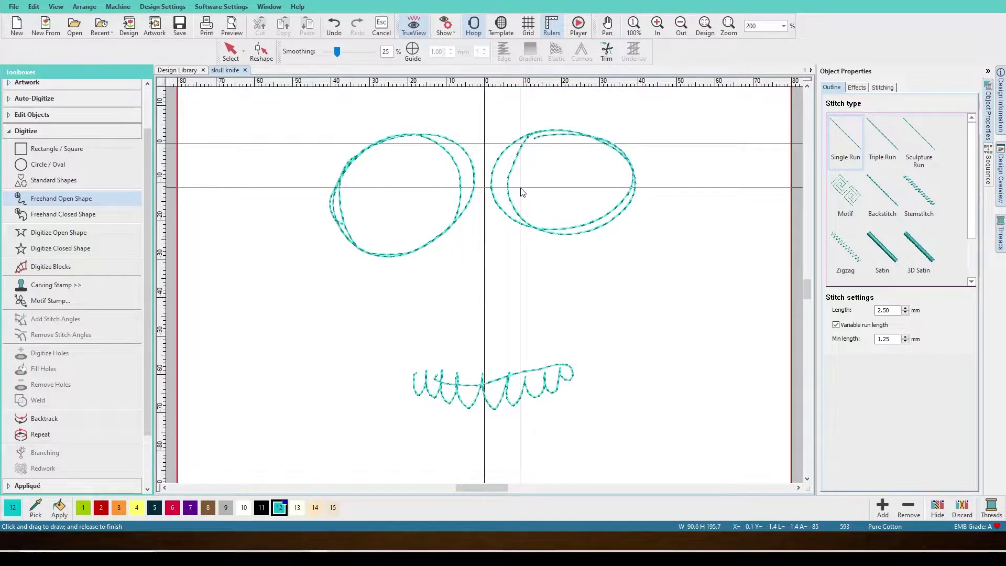
{"action": "left_click", "coordinate": [474, 24]}
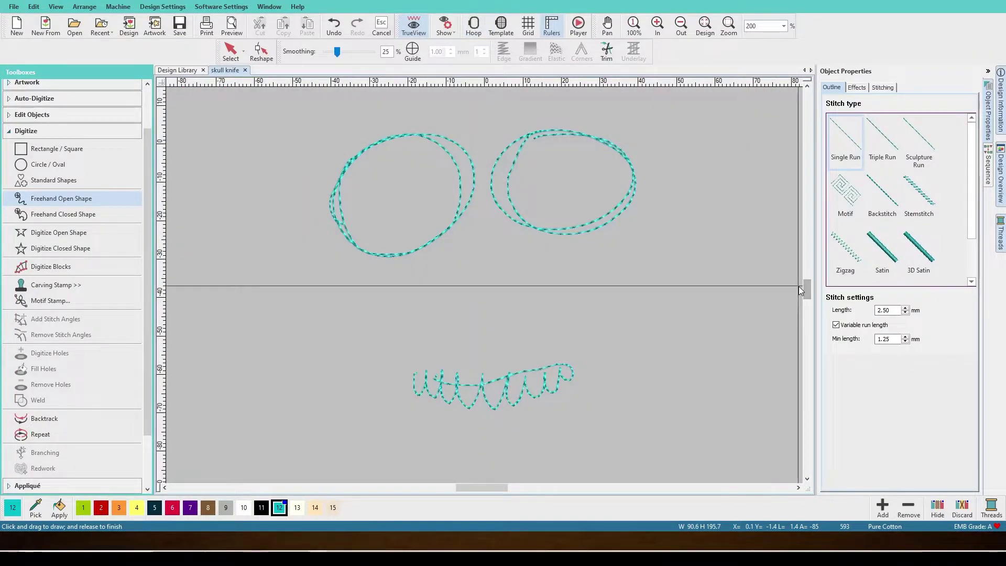
{"action": "left_click", "coordinate": [415, 29]}
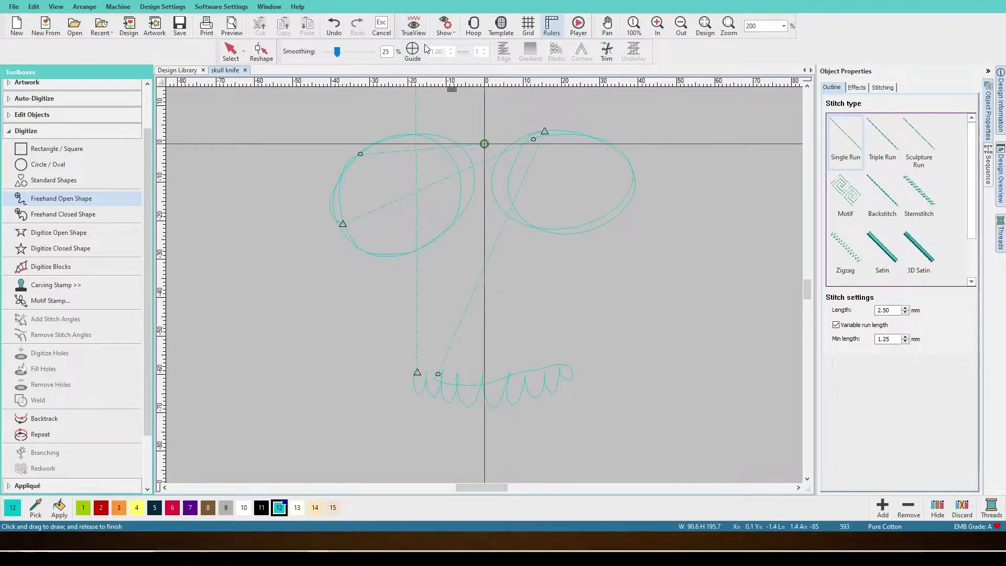
Examine the start and end points and connecting lines of the eye socket, teeth and crown shapes at 500% zoom
{"action": "left_click", "coordinate": [783, 25]}
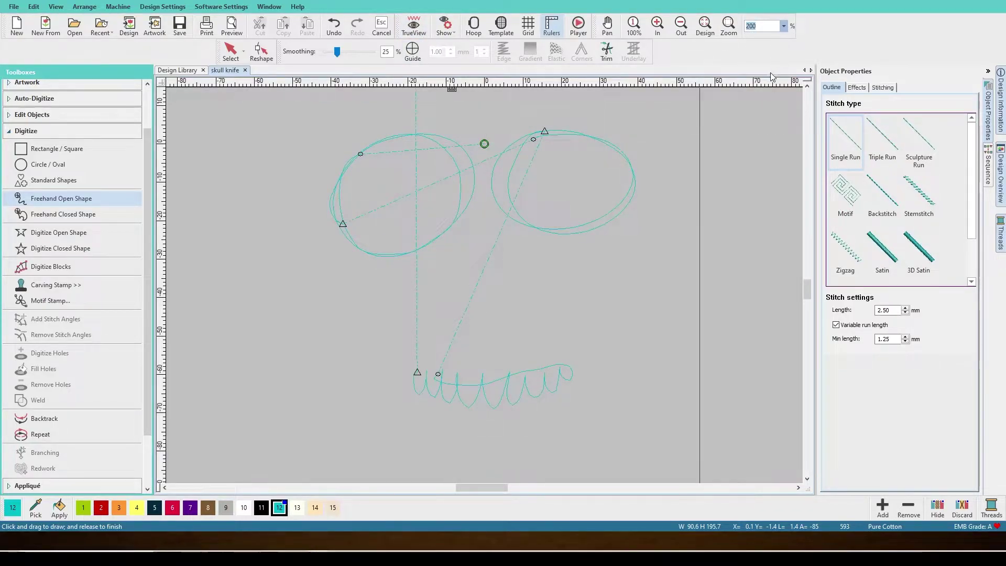
{"action": "left_click", "coordinate": [764, 87]}
{"action": "left_click_drag", "start_coordinate": [486, 486], "coordinate": [477, 486]}
{"action": "left_click_drag", "start_coordinate": [810, 296], "coordinate": [809, 291]}
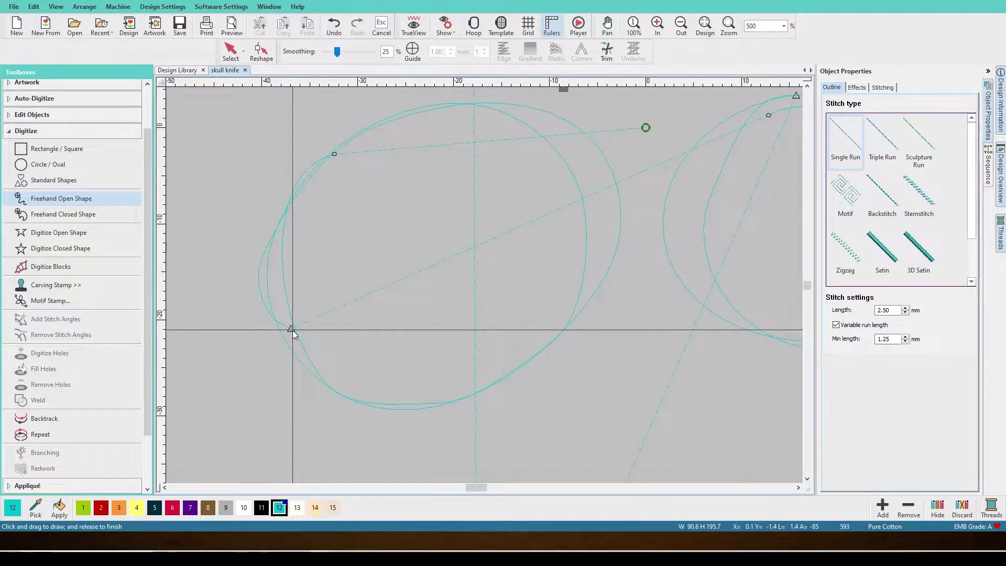
{"action": "left_click_drag", "start_coordinate": [480, 492], "coordinate": [489, 487]}
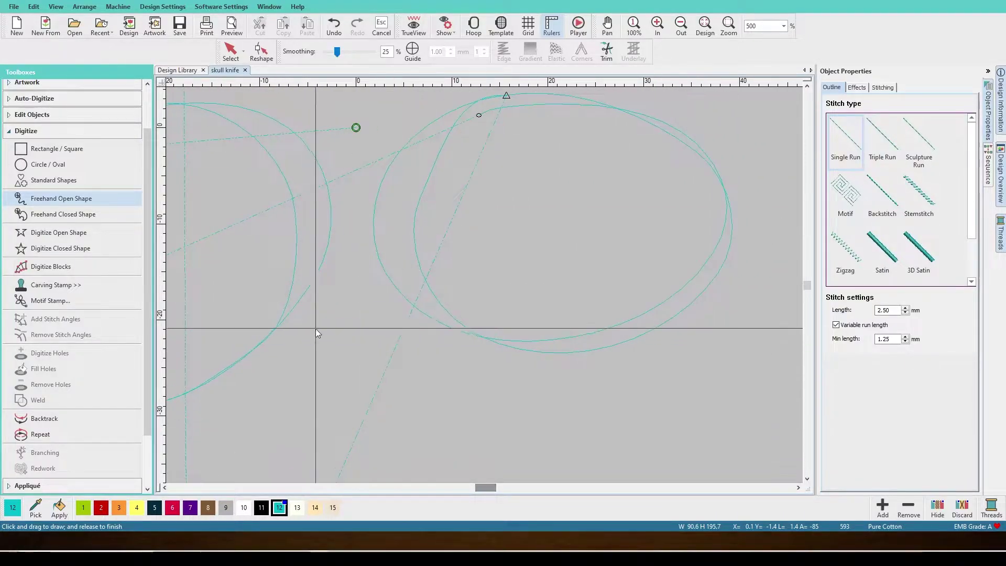
{"action": "scroll", "coordinate": [810, 286], "scroll_direction": "up", "scroll_amount": 2}
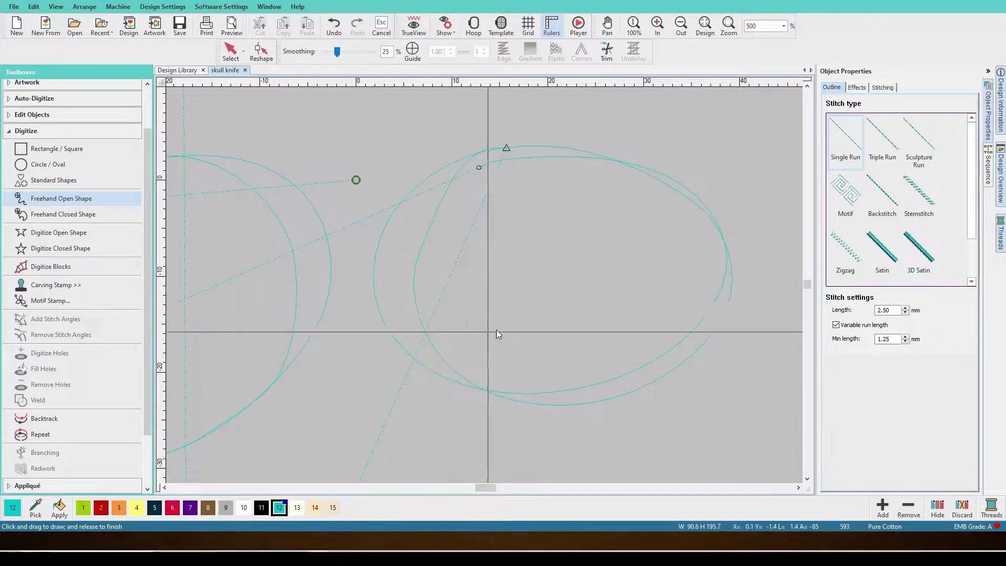
{"action": "left_click_drag", "start_coordinate": [807, 286], "coordinate": [807, 296]}
{"action": "left_click_drag", "start_coordinate": [486, 489], "coordinate": [483, 489]}
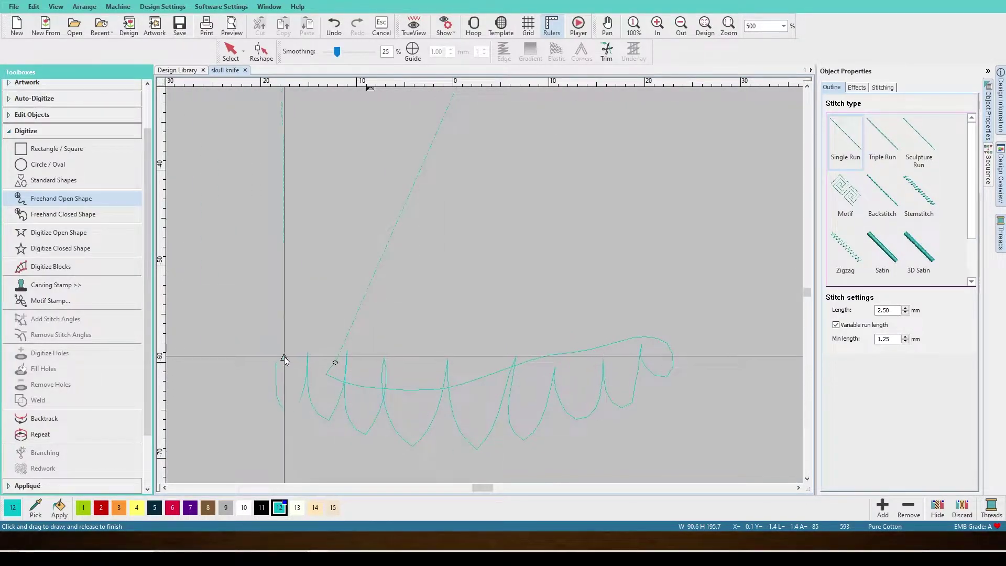
{"action": "left_click_drag", "start_coordinate": [808, 293], "coordinate": [808, 275]}
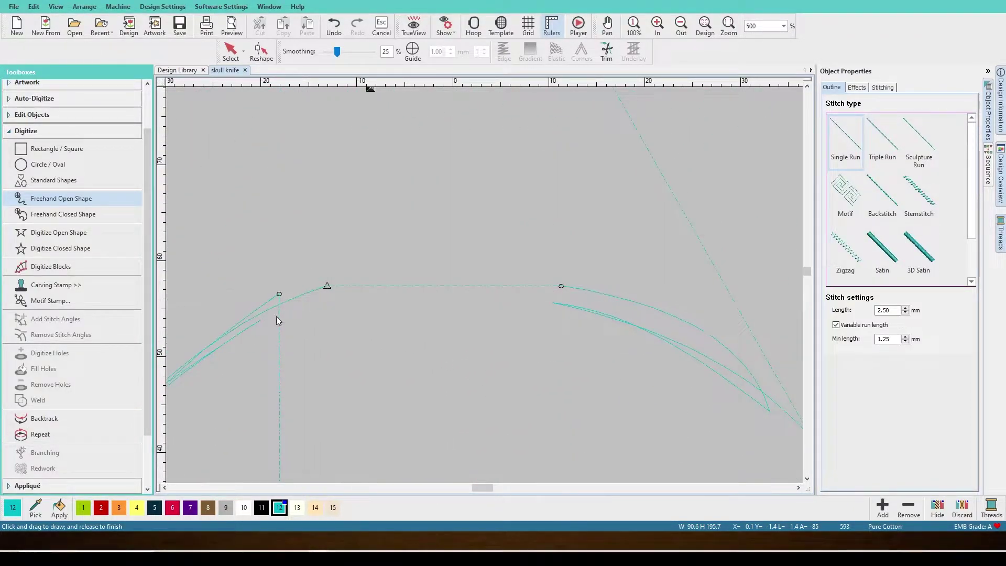
Turn TrueView back on, set the zoom to 100% and show the artwork again
{"action": "left_click", "coordinate": [413, 25]}
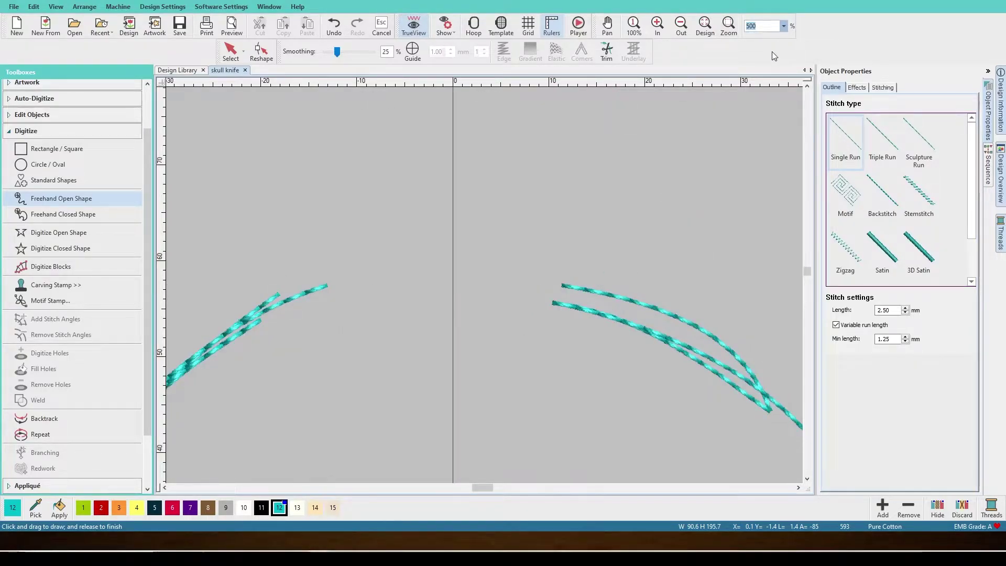
{"action": "type", "text": "100"}
{"action": "key", "text": "Return"}
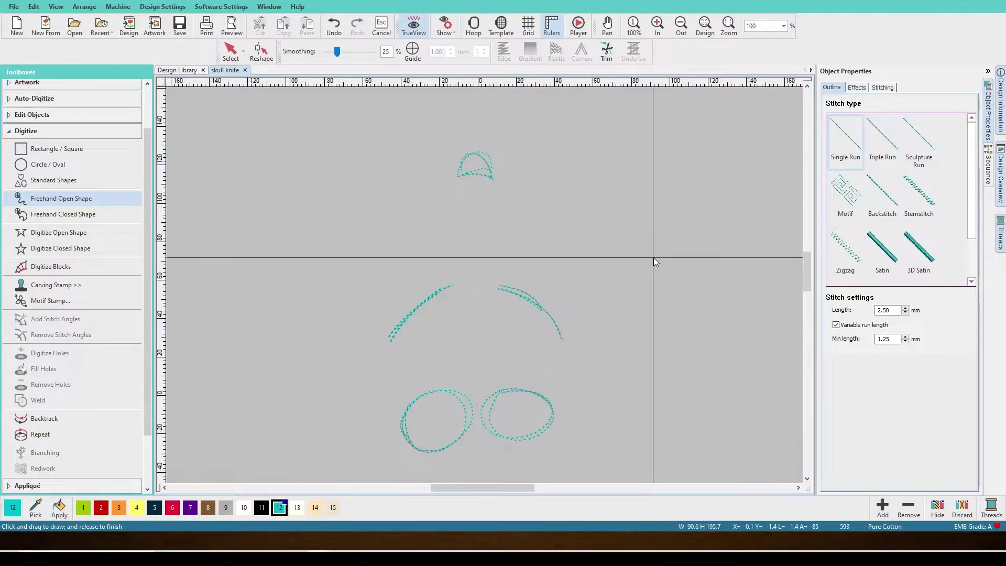
{"action": "left_click_drag", "start_coordinate": [807, 262], "coordinate": [809, 271]}
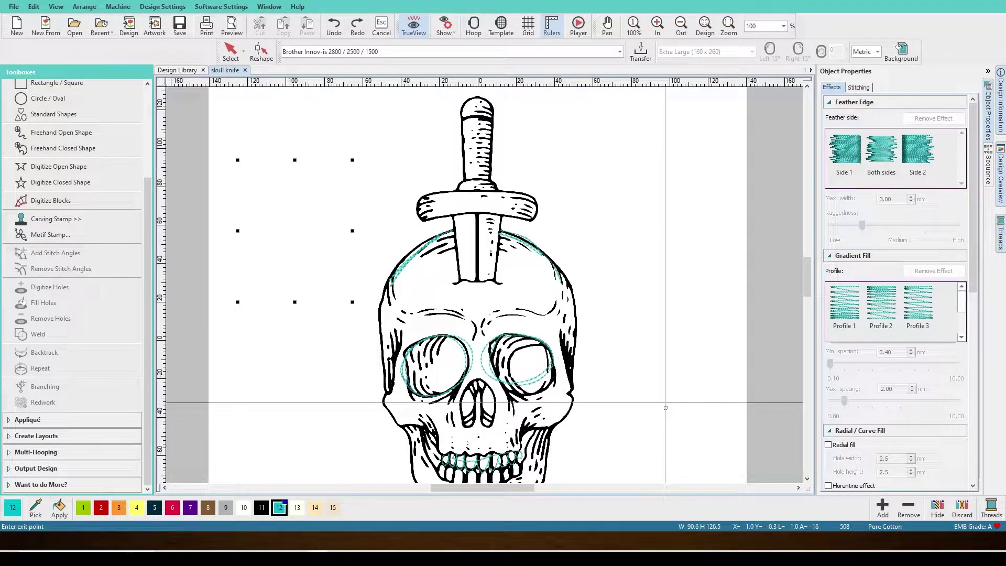
Undo all the freehand lines on the eye sockets, teeth, crown and pommel
{"action": "left_click", "coordinate": [230, 53]}
{"action": "left_click", "coordinate": [238, 121]}
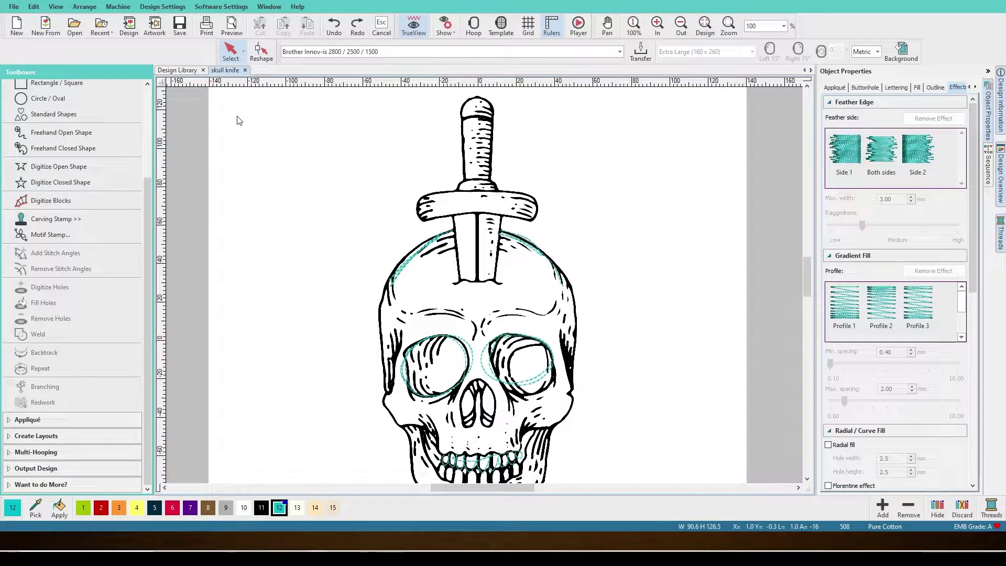
{"action": "key", "text": "ctrl+z"}
{"action": "key", "text": "ctrl+z"}
{"action": "key", "text": "ctrl+z"}
{"action": "key", "text": "ctrl+z"}
{"action": "key", "text": "ctrl+z"}
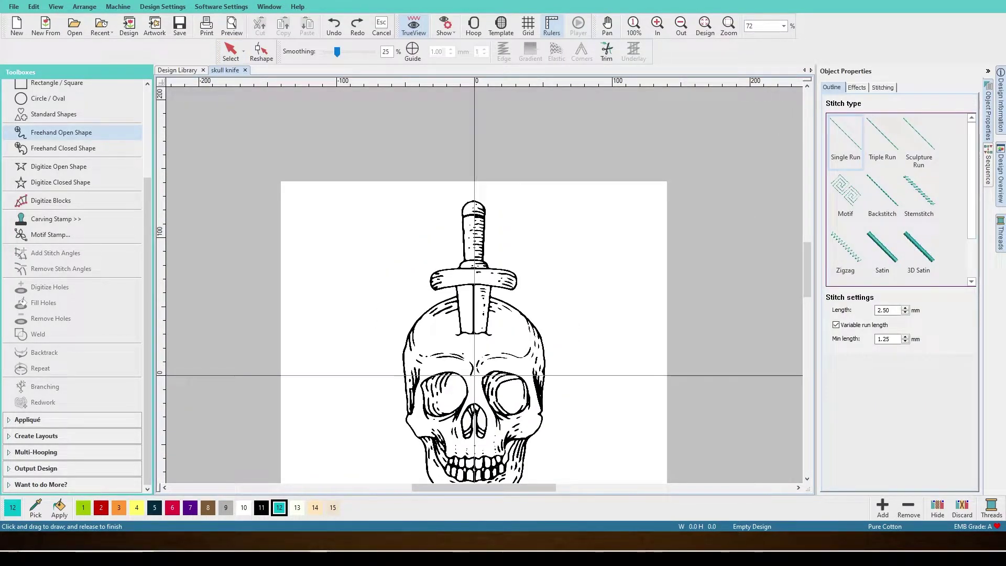
Try freehand circles around the knife's pommel and the blade tip, and undo them
{"action": "scroll", "coordinate": [805, 276], "scroll_direction": "down", "scroll_amount": 3}
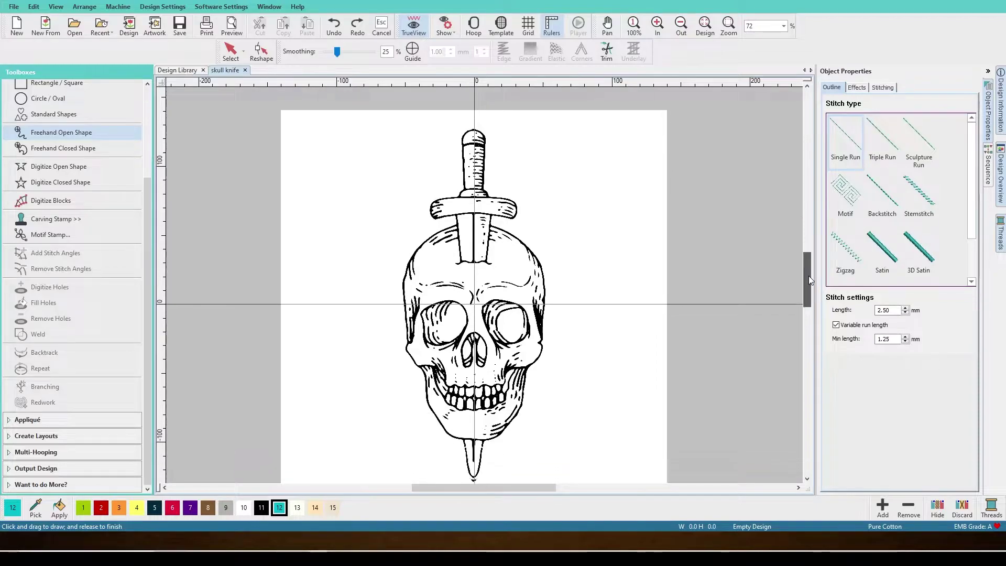
{"action": "scroll", "coordinate": [807, 275], "scroll_direction": "up", "scroll_amount": 1}
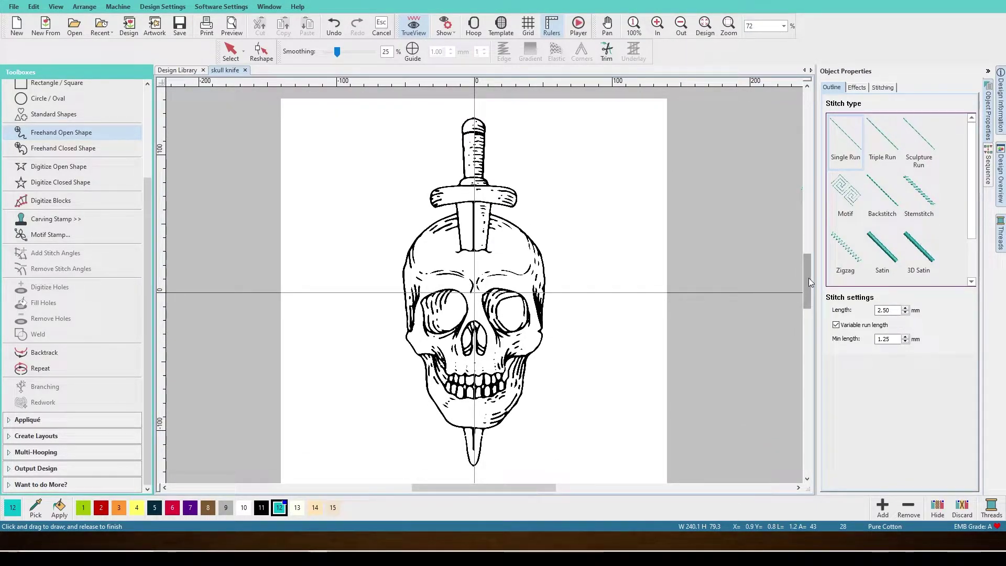
{"action": "mouse_move", "coordinate": [487, 124]}
{"action": "left_mouse_down"}
{"action": "mouse_move", "coordinate": [473, 113]}
{"action": "mouse_move", "coordinate": [477, 139]}
{"action": "mouse_move", "coordinate": [462, 131]}
{"action": "mouse_move", "coordinate": [471, 112]}
{"action": "mouse_move", "coordinate": [480, 133]}
{"action": "left_mouse_up"}
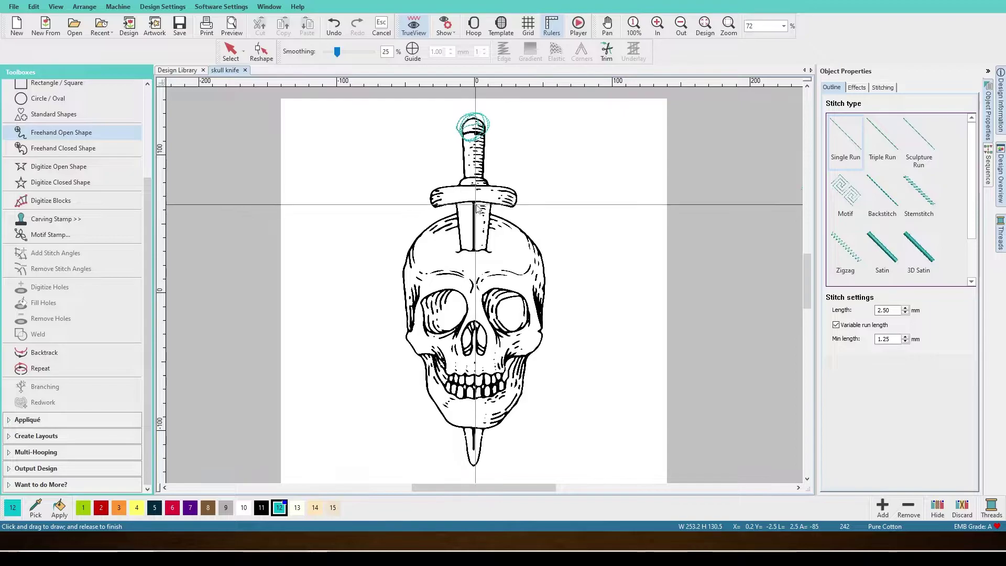
{"action": "left_click_drag", "start_coordinate": [473, 465], "coordinate": [475, 467]}
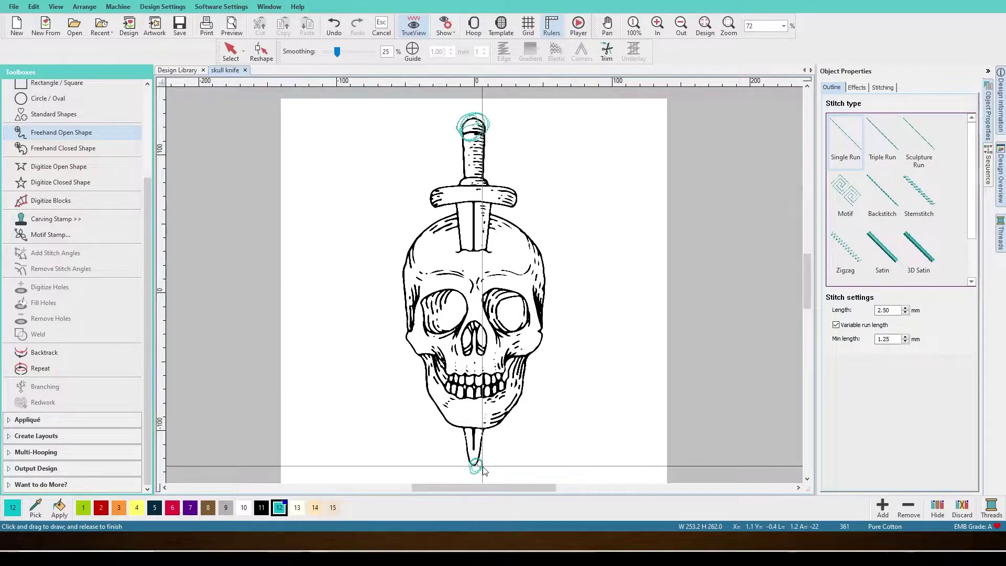
{"action": "key", "text": "ctrl+z"}
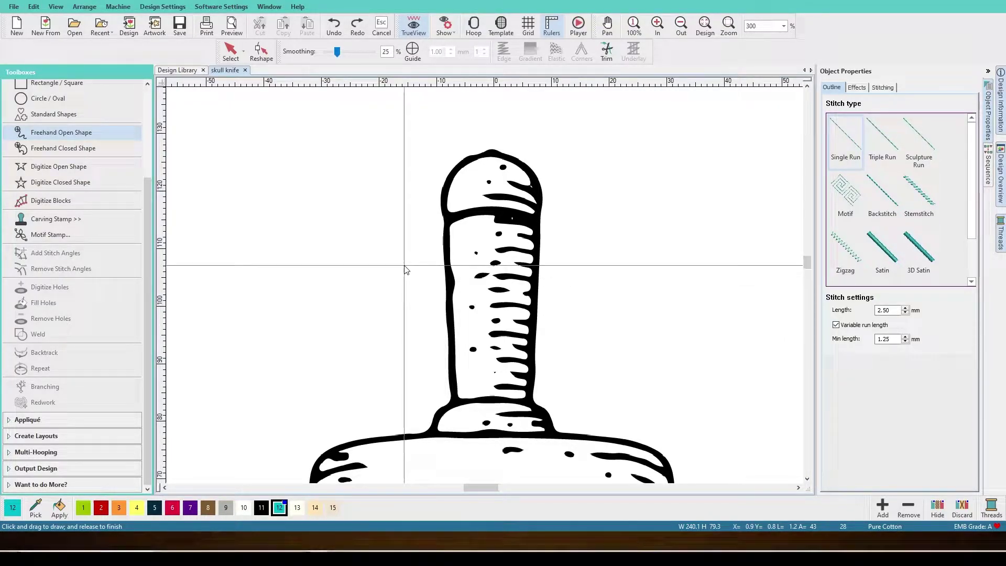
Try an open single run line running up the left edge of the knife handle at 300% zoom
{"action": "left_click", "coordinate": [76, 166]}
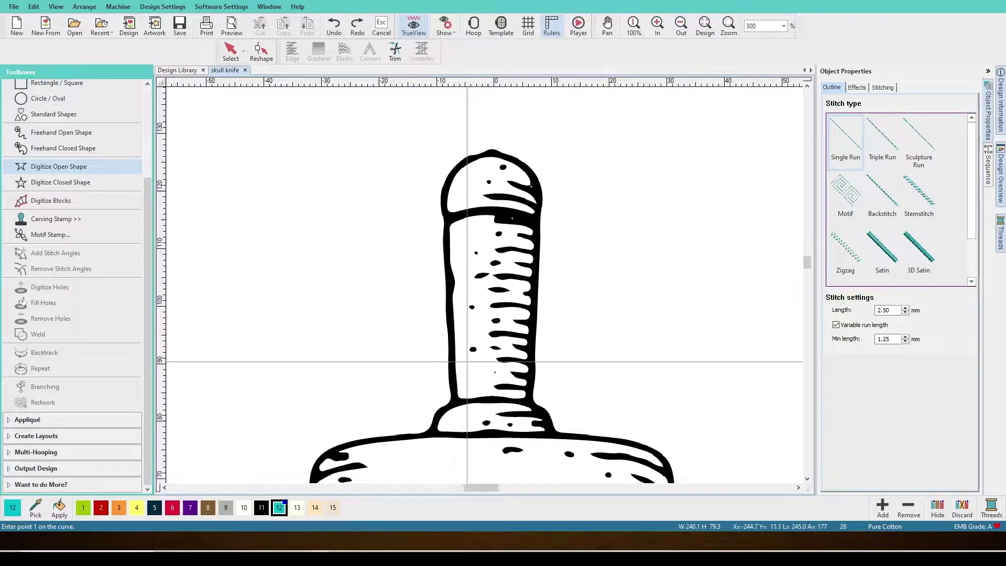
{"action": "left_click", "coordinate": [454, 393]}
{"action": "left_click", "coordinate": [451, 345]}
{"action": "left_click", "coordinate": [449, 277]}
{"action": "left_click", "coordinate": [447, 226]}
{"action": "key", "text": "Return"}
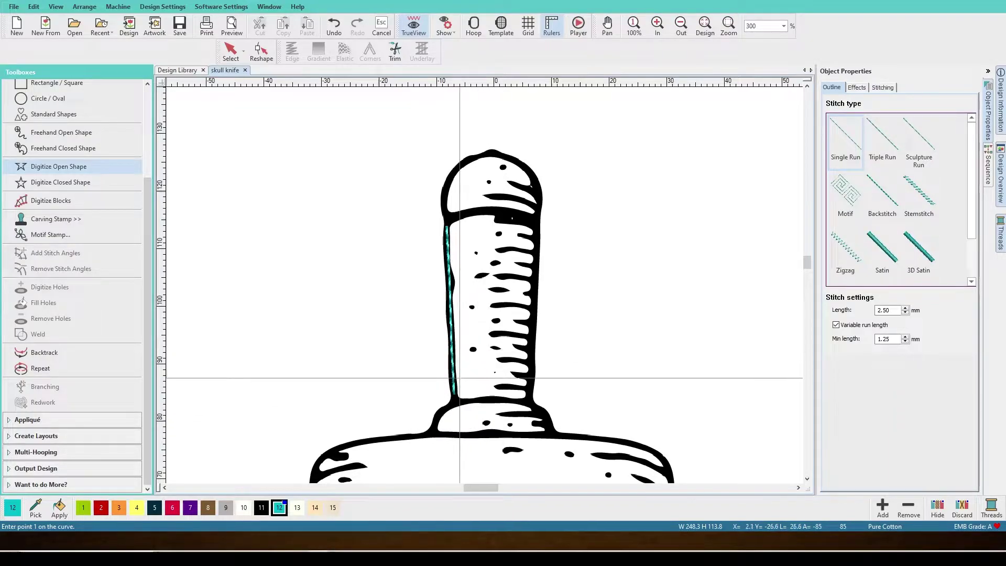
Try a second open single run line back down the handle's left edge, alongside the first one
{"action": "left_click", "coordinate": [446, 228]}
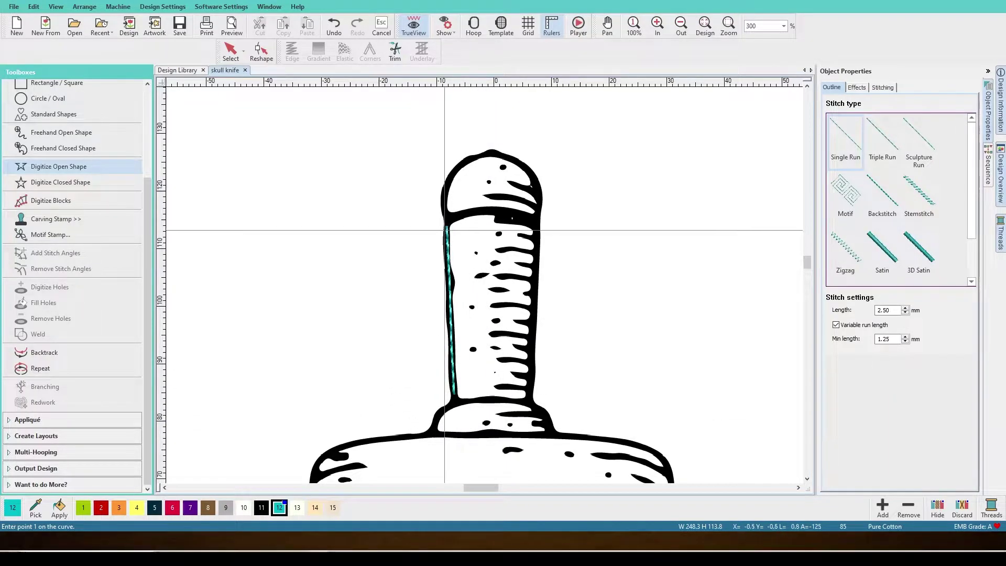
{"action": "left_click", "coordinate": [451, 391]}
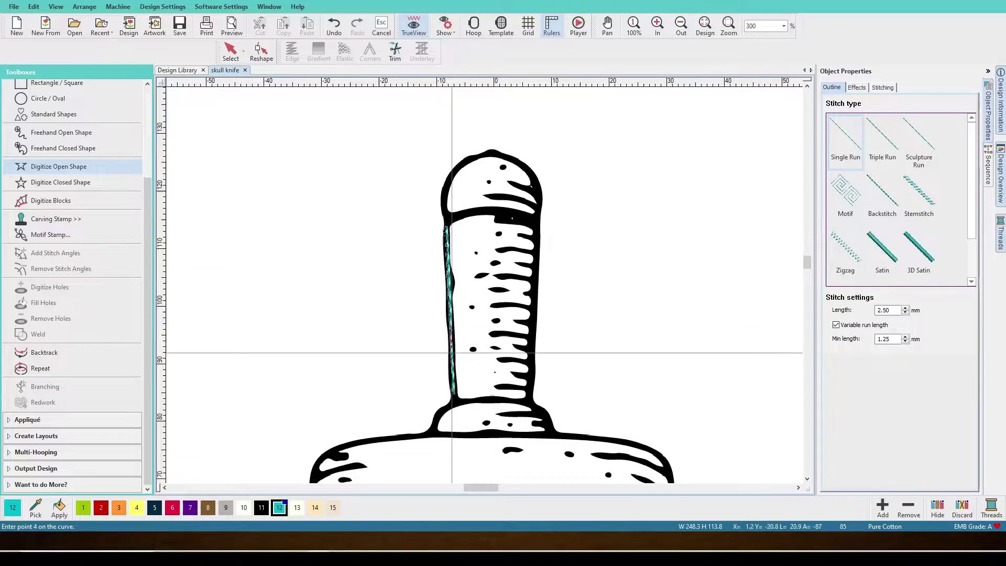
{"action": "key", "text": "Return"}
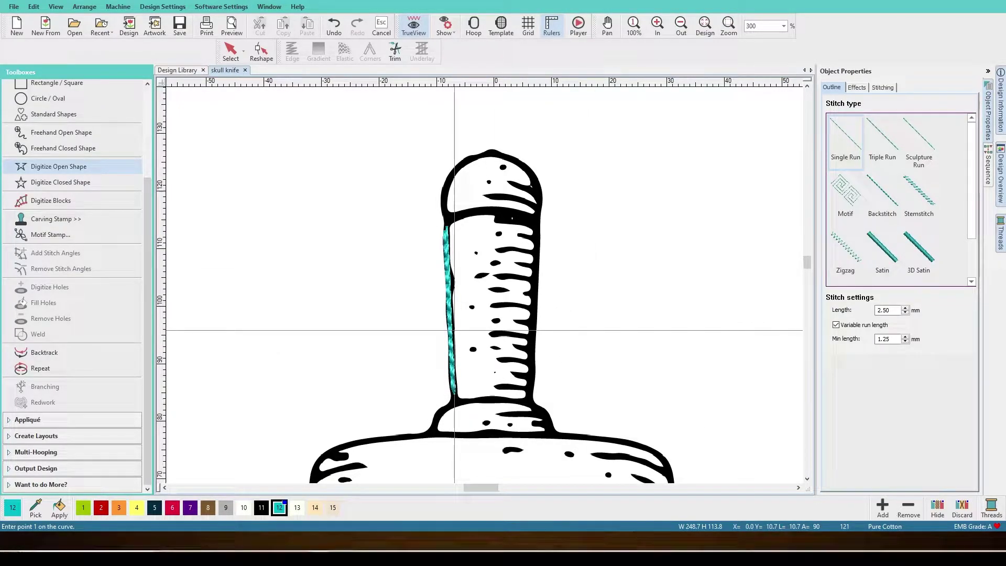
Start a short line across the handle's shading, cancel it and undo both lines on the handle's left edge
{"action": "left_click", "coordinate": [495, 278]}
{"action": "left_click", "coordinate": [527, 277]}
{"action": "key", "text": "Escape"}
{"action": "key", "text": "ctrl+z"}
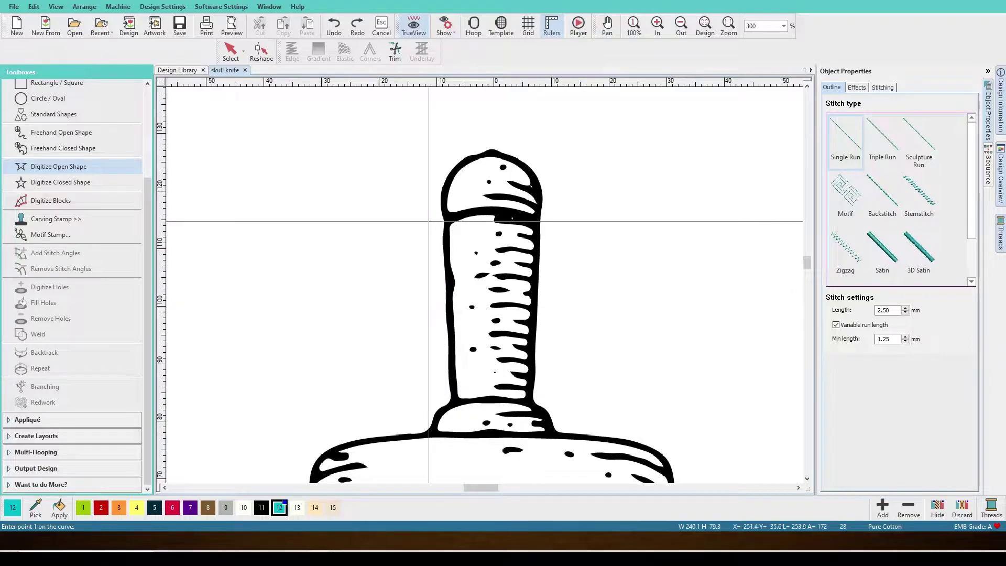
Digitize an open single run line over the knife's pommel outline, from its lower left corner to its lower right corner
{"action": "left_click", "coordinate": [446, 215]}
{"action": "left_click", "coordinate": [442, 203]}
{"action": "left_click", "coordinate": [459, 166]}
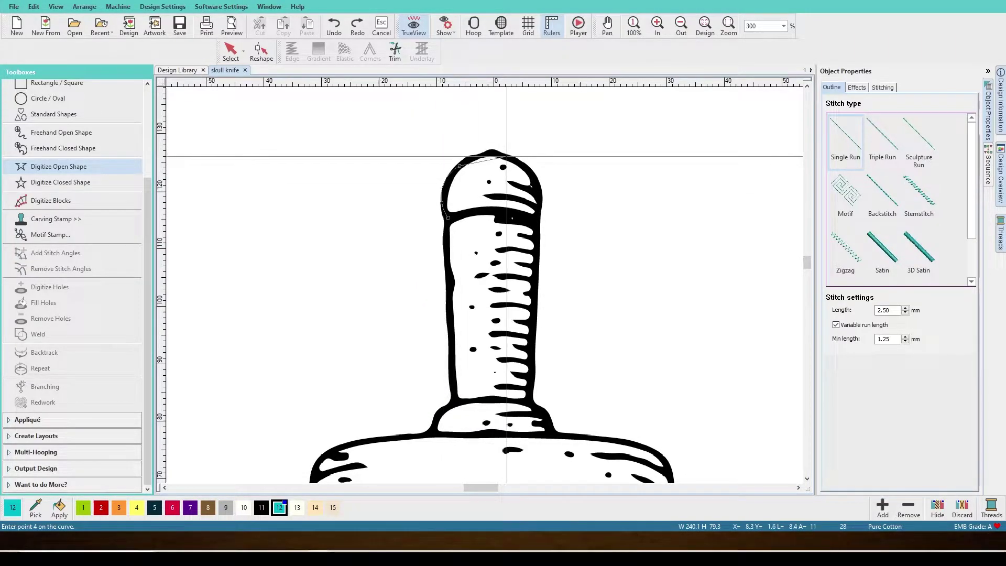
{"action": "left_click", "coordinate": [495, 155]}
{"action": "left_click", "coordinate": [526, 168]}
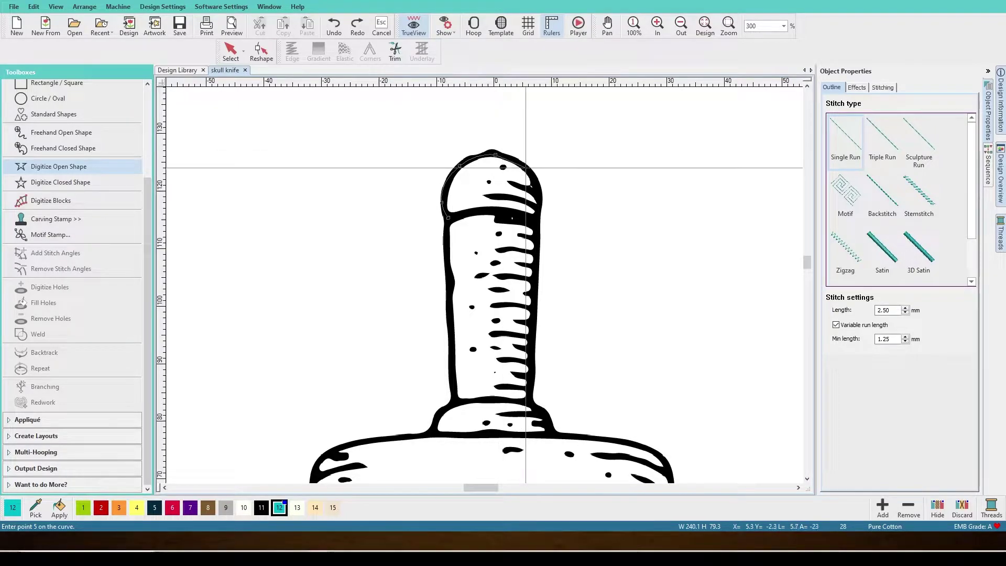
{"action": "left_click", "coordinate": [538, 188]}
{"action": "left_click", "coordinate": [537, 216]}
{"action": "key", "text": "Return"}
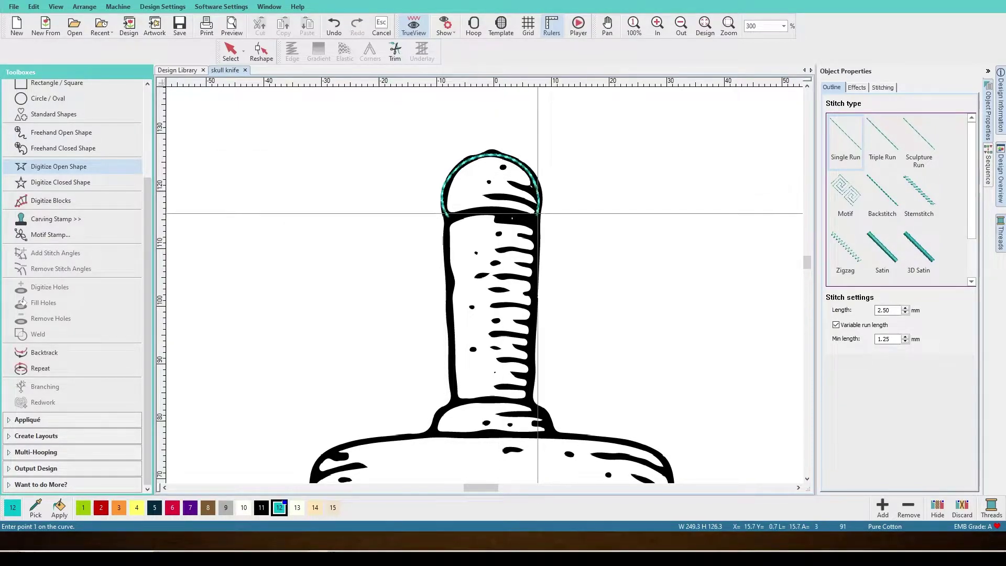
Digitize a second single run arc back over the pommel outline, from the lower right to the lower left corner
{"action": "left_click", "coordinate": [537, 215]}
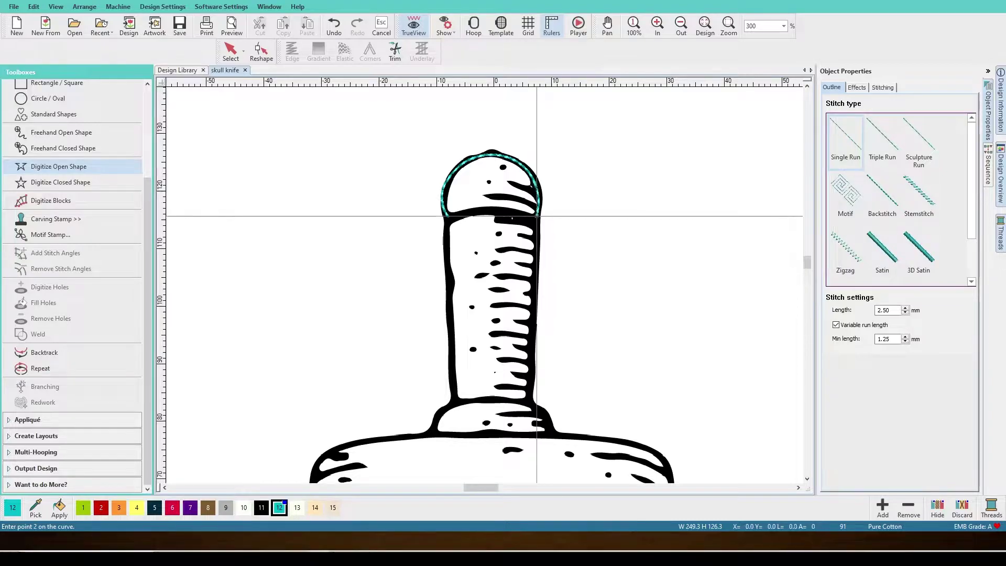
{"action": "left_click", "coordinate": [535, 186]}
{"action": "left_click", "coordinate": [519, 161]}
{"action": "left_click", "coordinate": [494, 152]}
{"action": "left_click", "coordinate": [455, 172]}
{"action": "left_click", "coordinate": [444, 217]}
{"action": "key", "text": "Return"}
Add a third single run arc over the pommel outline, from left to right, to thicken it
{"action": "left_click", "coordinate": [445, 217]}
{"action": "left_click", "coordinate": [443, 189]}
{"action": "left_click", "coordinate": [456, 169]}
{"action": "left_click", "coordinate": [493, 152]}
{"action": "left_click", "coordinate": [530, 172]}
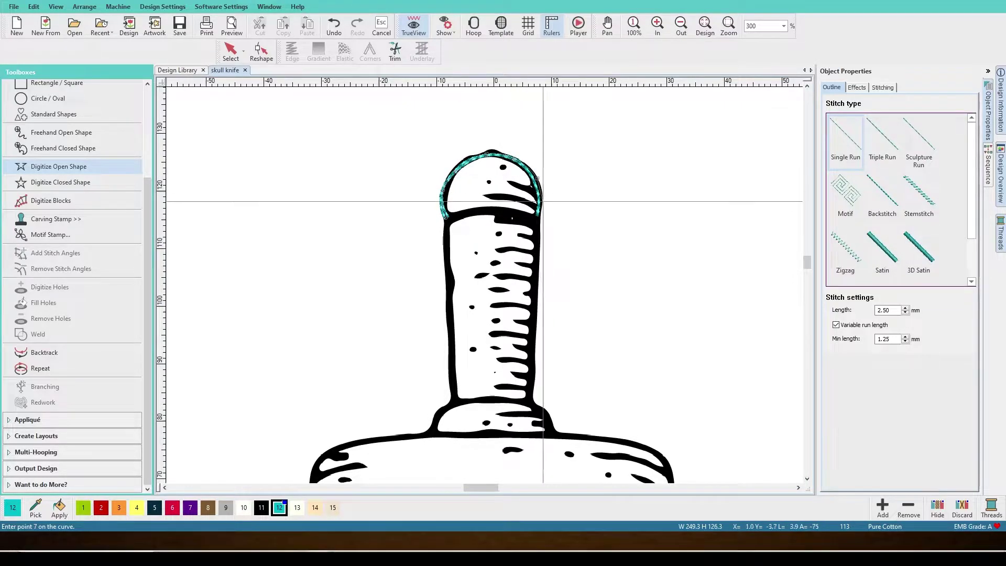
{"action": "left_click", "coordinate": [539, 216]}
{"action": "key", "text": "Return"}
Add a fourth single run arc over the pommel, returning from right to left along the outline's outer edge
{"action": "left_click", "coordinate": [538, 216]}
{"action": "left_click", "coordinate": [540, 195]}
{"action": "left_click", "coordinate": [529, 169]}
{"action": "left_click", "coordinate": [503, 156]}
{"action": "left_click", "coordinate": [468, 157]}
{"action": "left_click", "coordinate": [447, 178]}
{"action": "left_click", "coordinate": [440, 205]}
{"action": "left_click", "coordinate": [445, 216]}
{"action": "key", "text": "Return"}
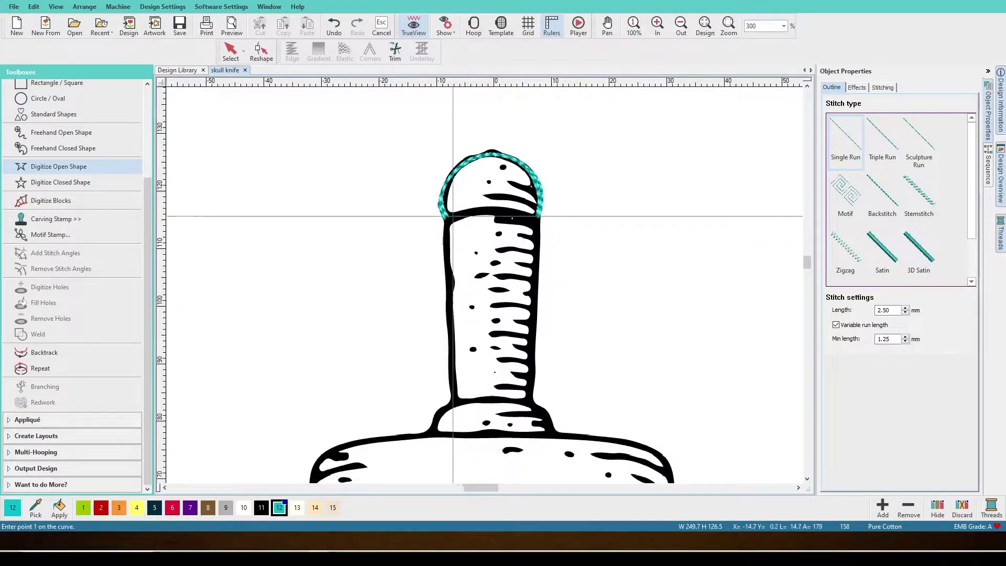
Digitize a single run line along the curved band under the pommel, from left to right
{"action": "left_click", "coordinate": [445, 217]}
{"action": "left_click", "coordinate": [466, 212]}
{"action": "left_click", "coordinate": [494, 211]}
{"action": "left_click", "coordinate": [516, 215]}
{"action": "left_click", "coordinate": [536, 216]}
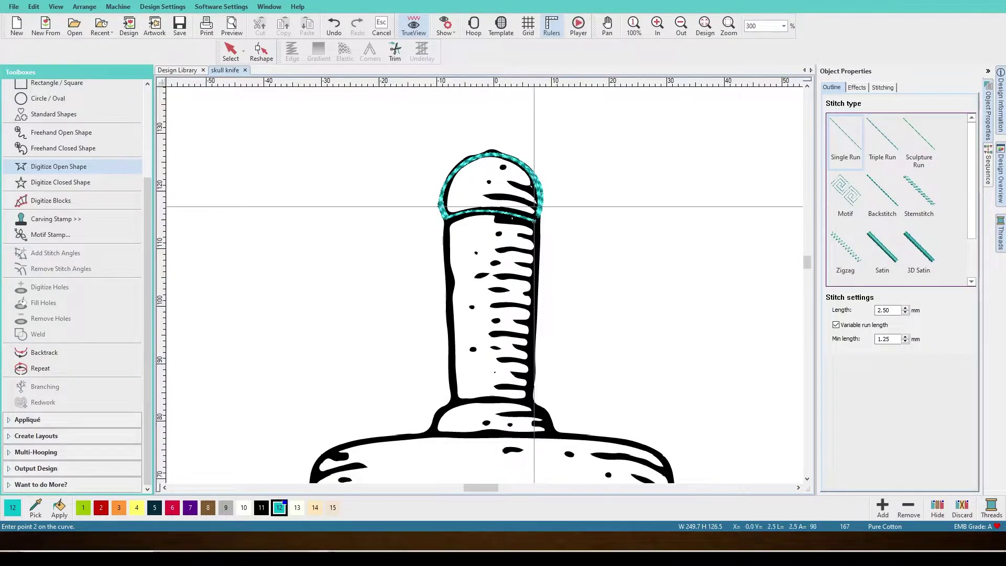
Trace the pommel's upper right shading stroke out and back, starting from the band's right end
{"action": "left_click", "coordinate": [533, 219]}
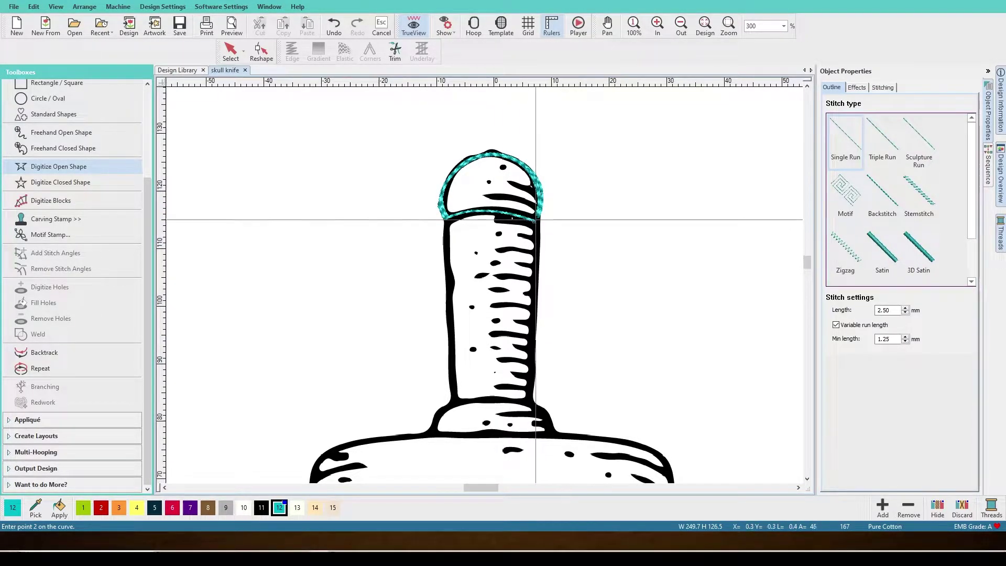
{"action": "left_click", "coordinate": [537, 214]}
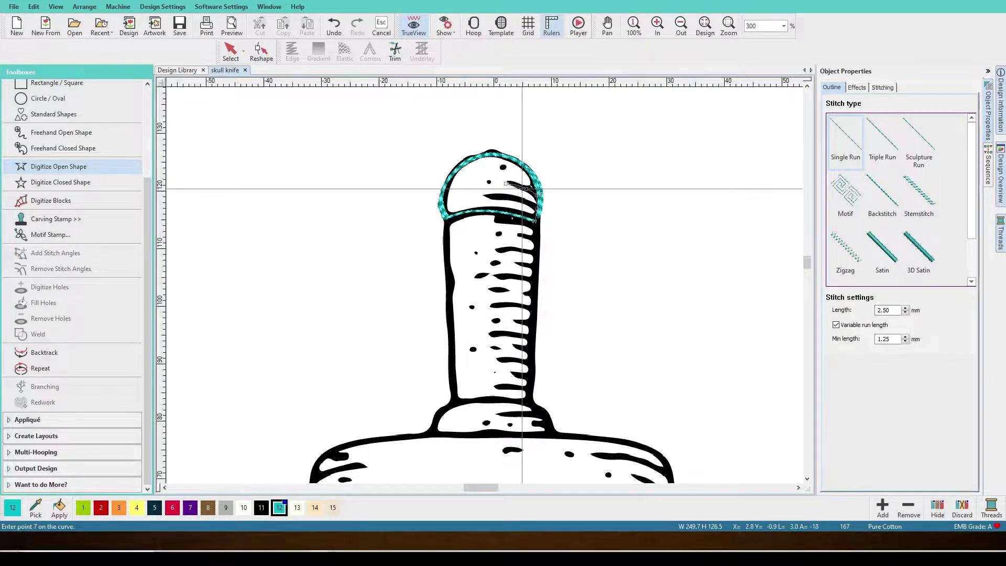
{"action": "left_click", "coordinate": [524, 195]}
{"action": "left_click", "coordinate": [538, 191]}
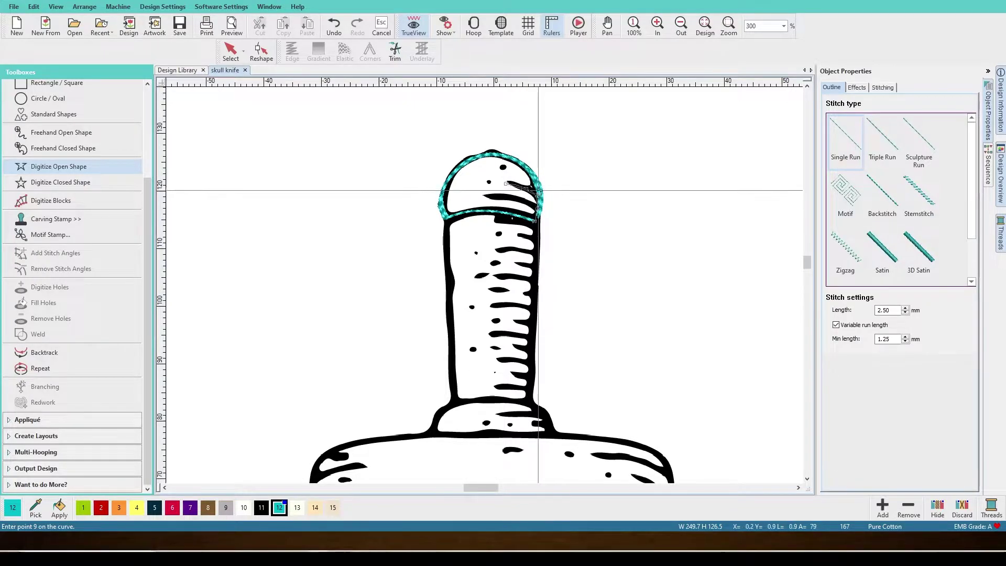
{"action": "key", "text": "Return"}
Trace the pommel's lower shading stroke out from the right edge and back as a single run line
{"action": "left_click", "coordinate": [537, 197]}
{"action": "left_click", "coordinate": [536, 208]}
{"action": "left_click", "coordinate": [524, 200]}
{"action": "left_click", "coordinate": [500, 197]}
{"action": "left_click", "coordinate": [485, 198]}
{"action": "left_click", "coordinate": [507, 197]}
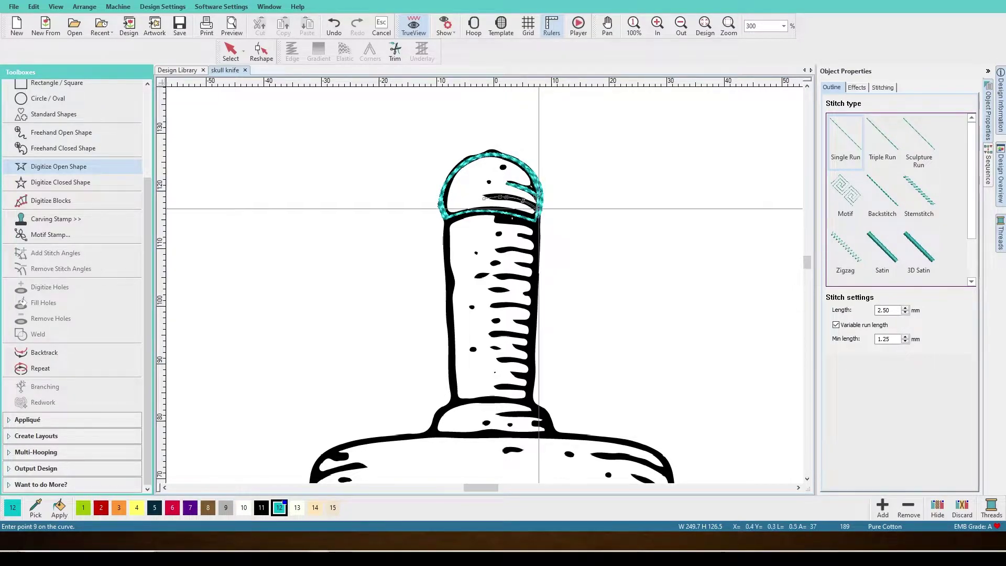
{"action": "key", "text": "Return"}
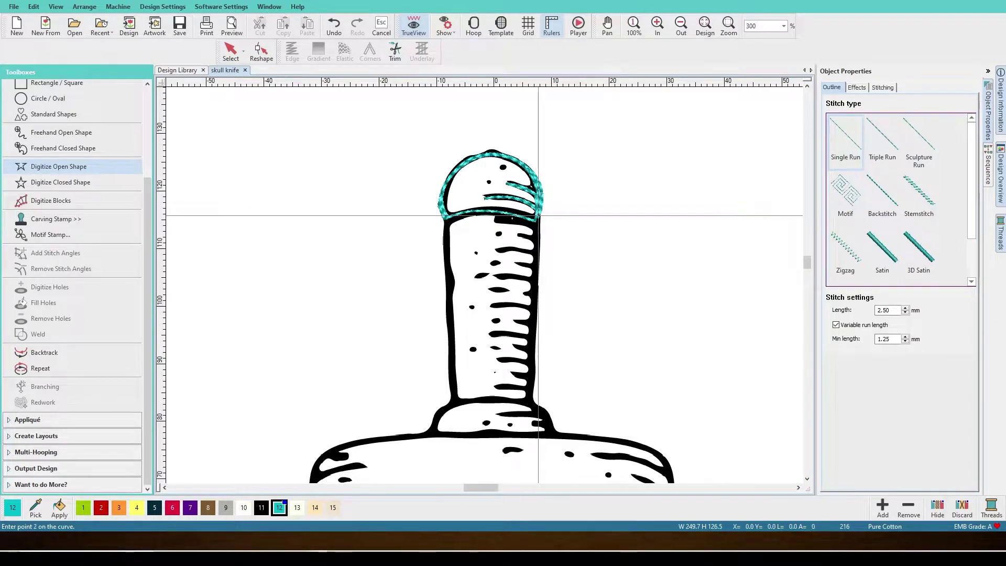
Digitize another single run line along the band under the pommel, from right to left and back to the right edge
{"action": "left_click", "coordinate": [536, 221]}
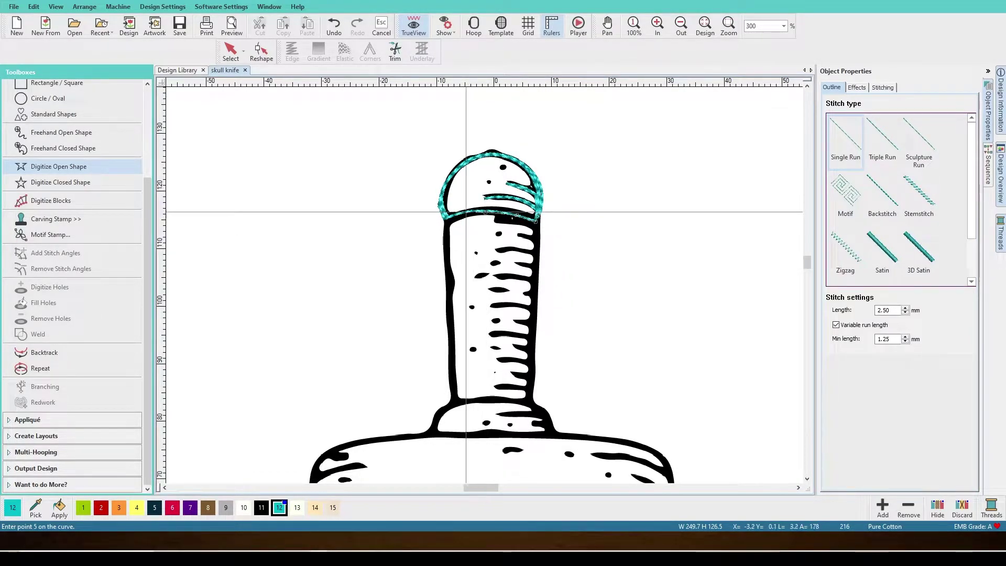
{"action": "right_click", "coordinate": [458, 215]}
{"action": "left_click", "coordinate": [445, 221]}
{"action": "right_click", "coordinate": [467, 212]}
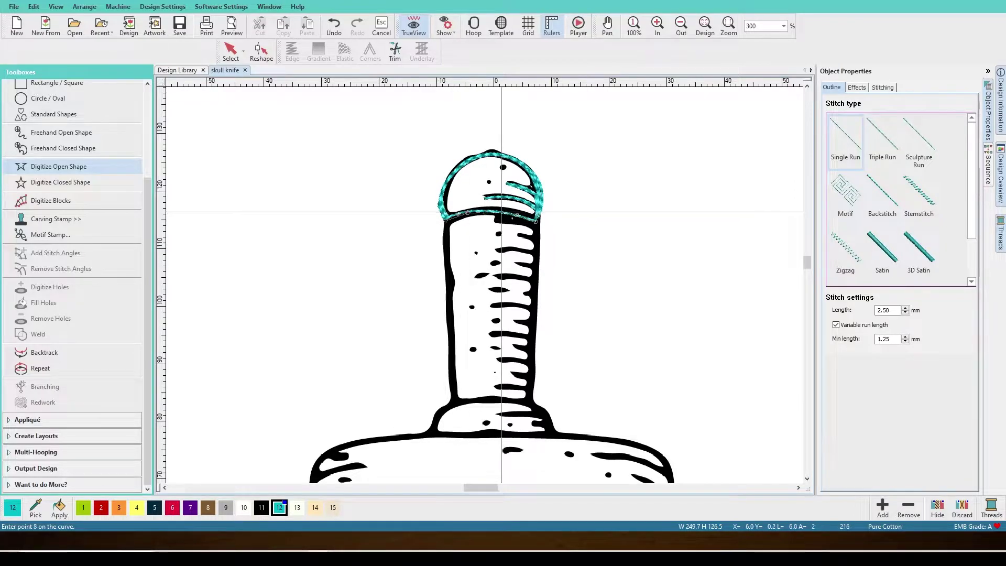
{"action": "left_click", "coordinate": [540, 216]}
{"action": "key", "text": "Return"}
Trace the first three shading strokes below the band on the handle's right side with connected single run lines
{"action": "left_click", "coordinate": [524, 221]}
{"action": "left_click", "coordinate": [503, 217]}
{"action": "left_click", "coordinate": [486, 212]}
{"action": "left_click", "coordinate": [515, 214]}
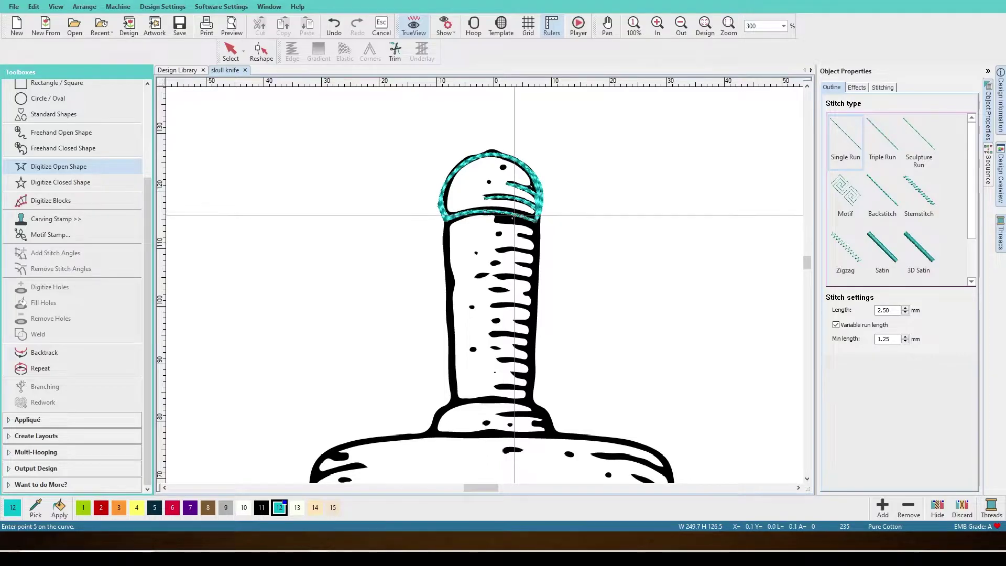
{"action": "left_click", "coordinate": [535, 222]}
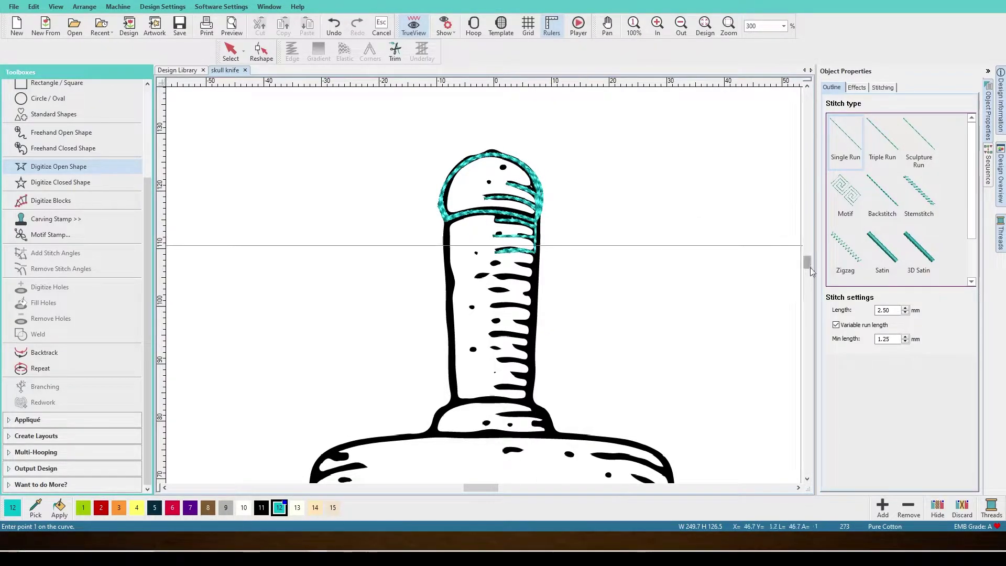
{"action": "left_click", "coordinate": [535, 250]}
{"action": "key", "text": "Return"}
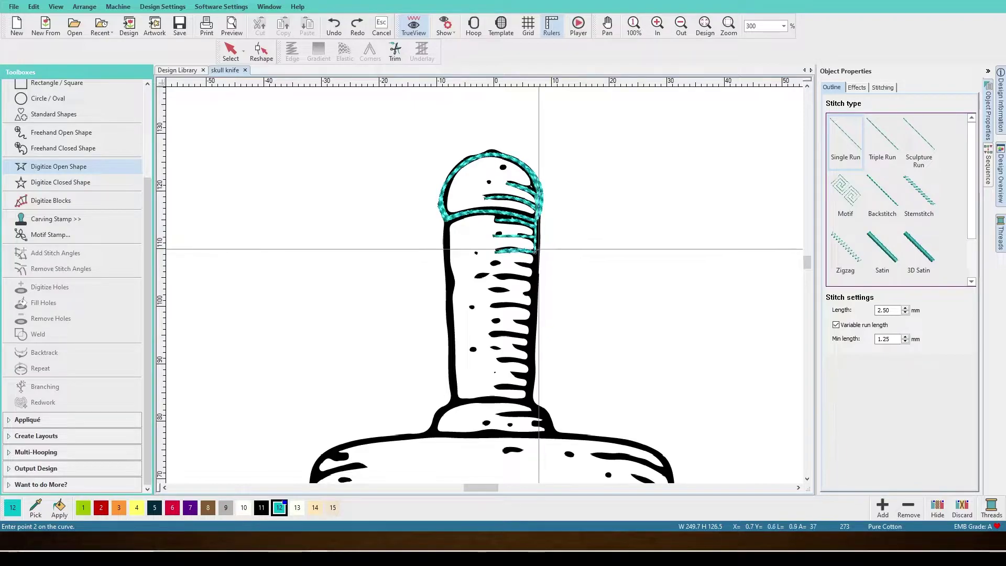
Continue down the handle's right edge and trace the fourth shading stroke out and back
{"action": "key", "text": "Return"}
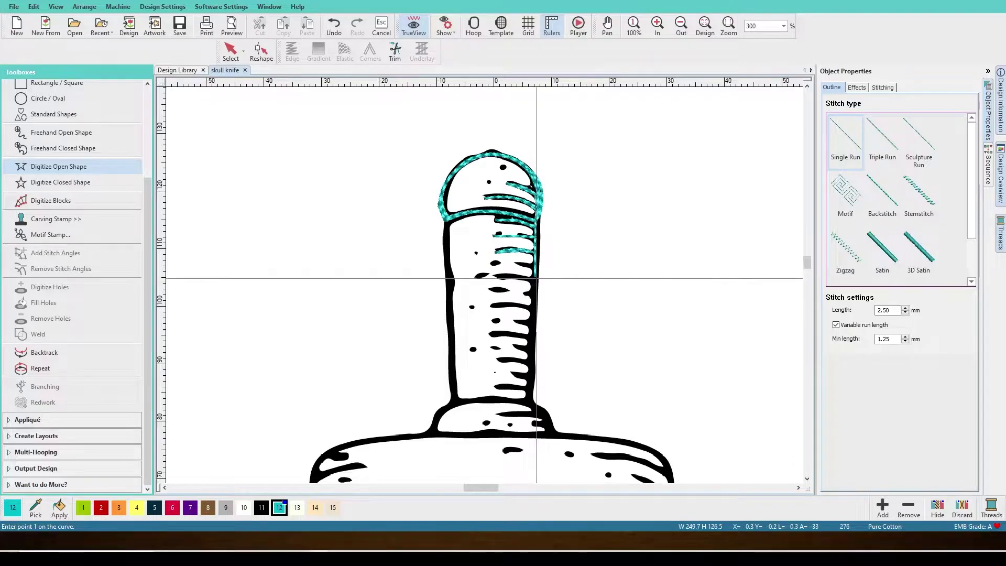
{"action": "left_click", "coordinate": [494, 263]}
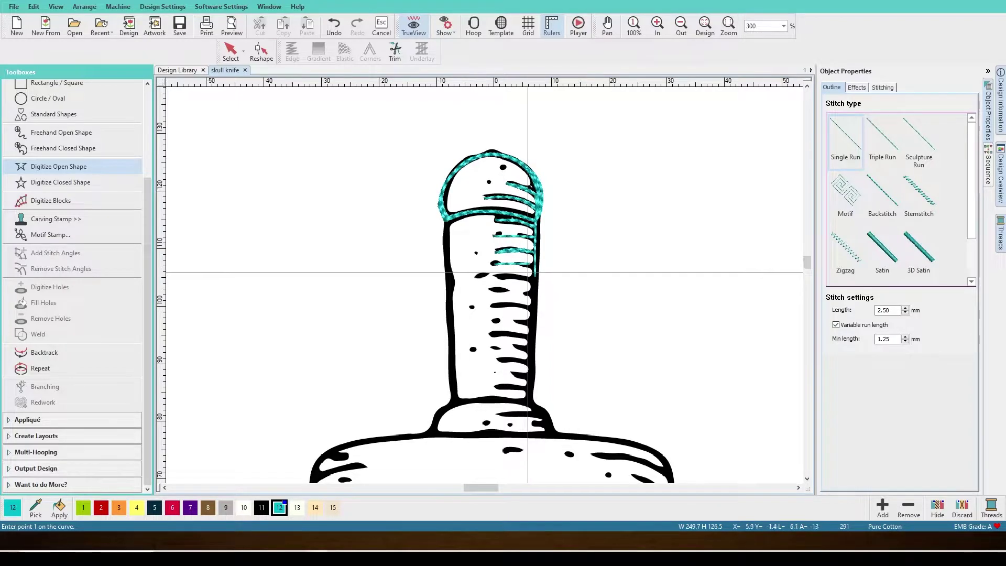
{"action": "left_click", "coordinate": [535, 264]}
{"action": "left_click", "coordinate": [516, 263]}
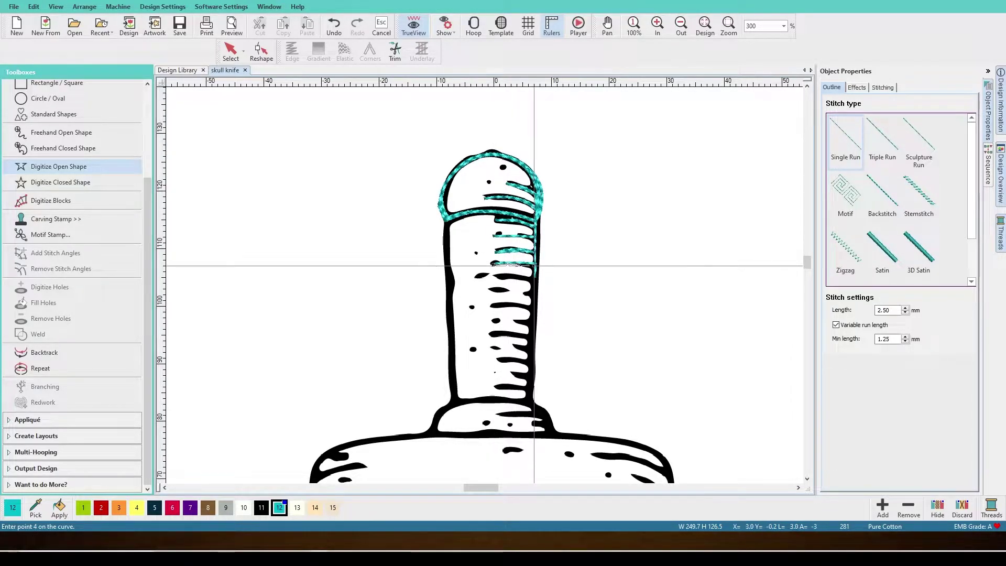
{"action": "key", "text": "Return"}
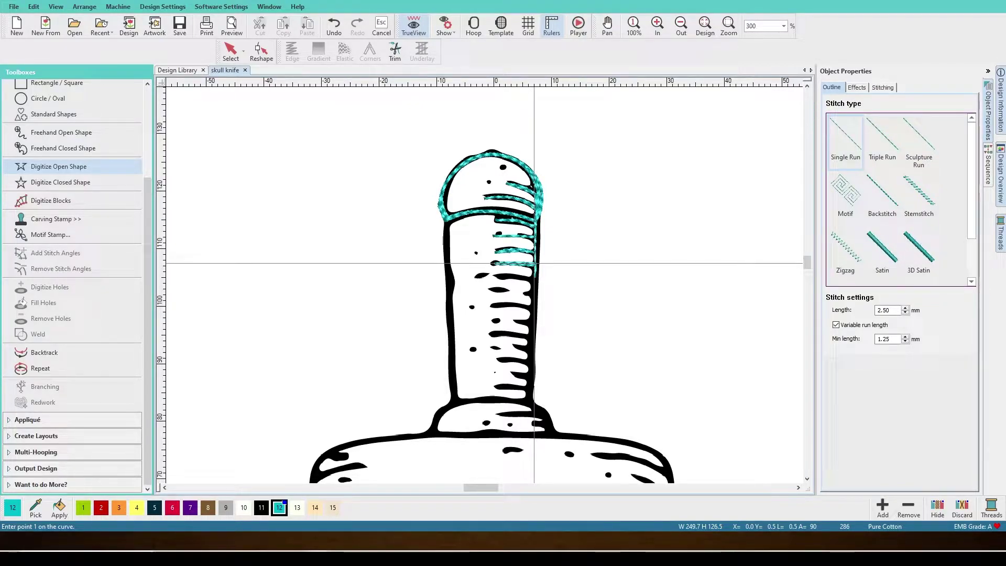
Trace the long fifth shading stroke on the handle out to its left tip and back to the right edge
{"action": "left_click", "coordinate": [535, 274]}
{"action": "left_click", "coordinate": [535, 280]}
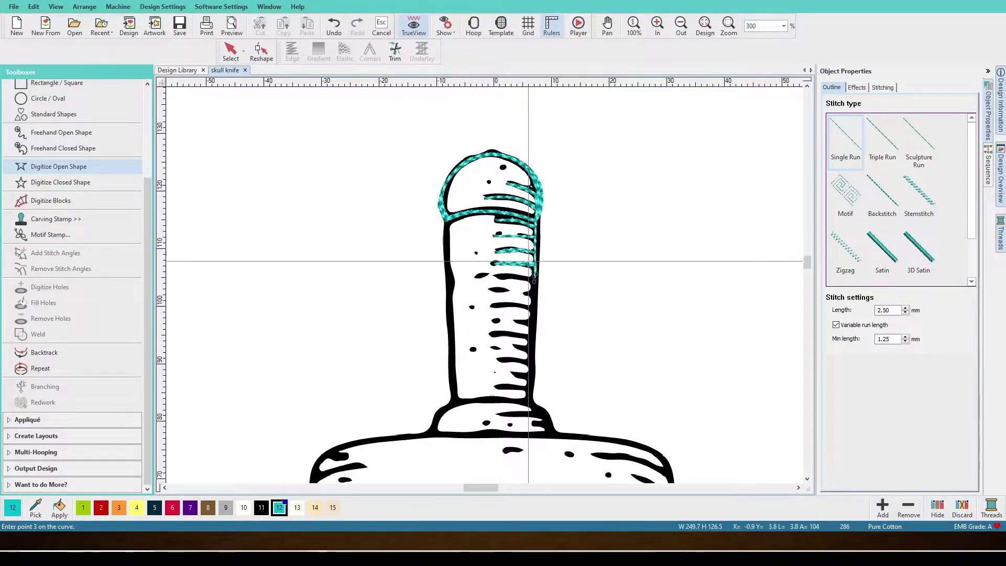
{"action": "left_click", "coordinate": [516, 277]}
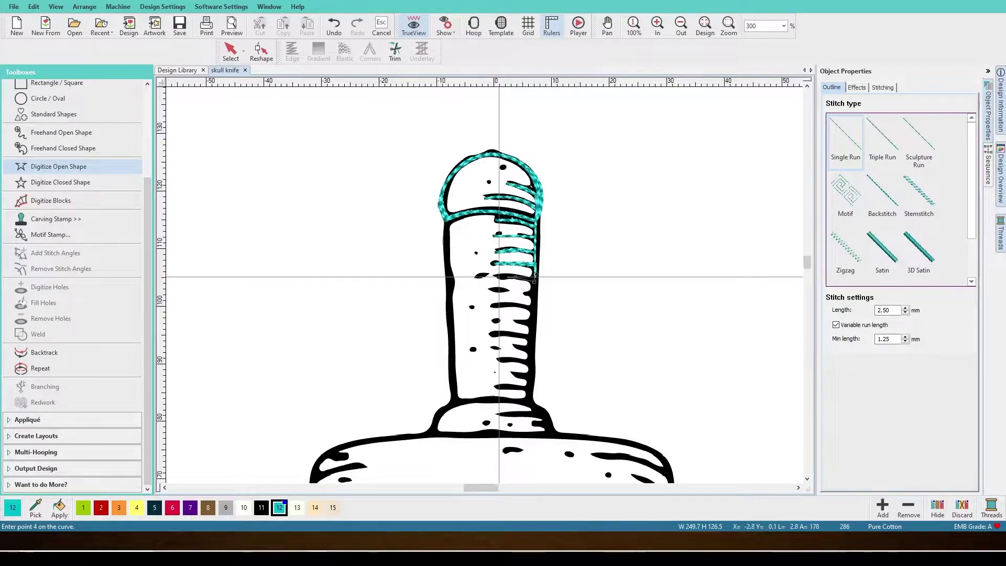
{"action": "key", "text": "Return"}
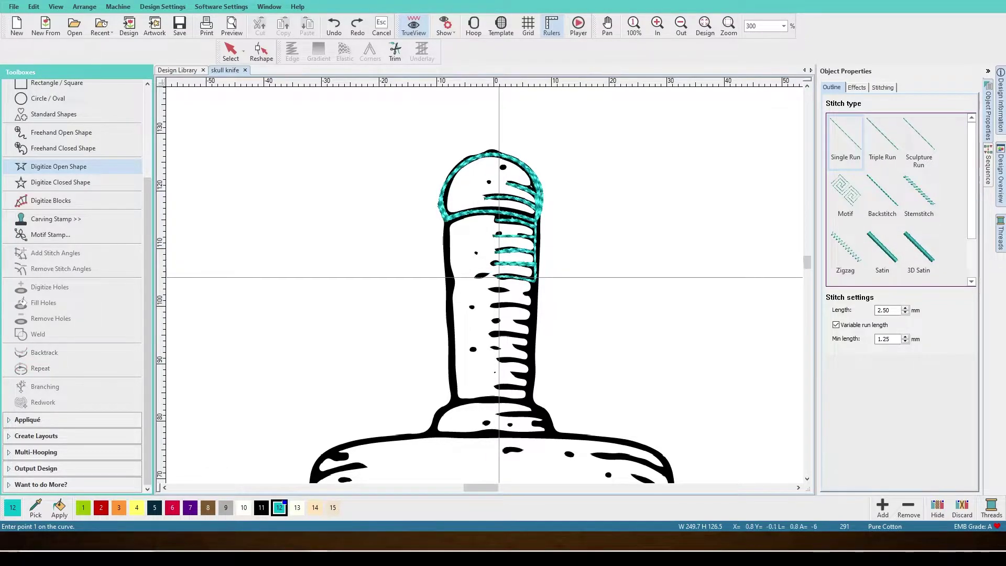
{"action": "key", "text": "Return"}
{"action": "left_click", "coordinate": [492, 277]}
{"action": "left_click", "coordinate": [531, 281]}
{"action": "key", "text": "Return"}
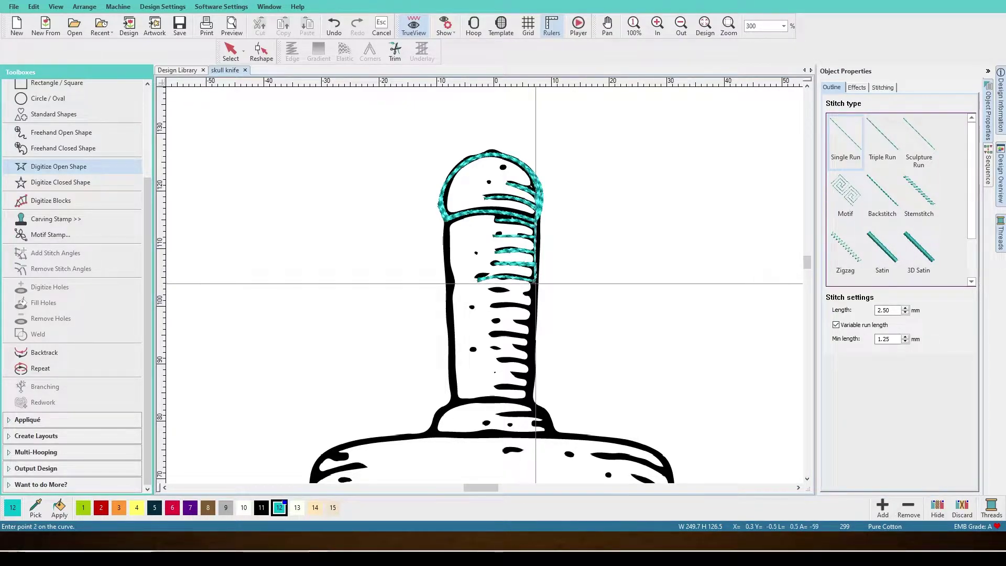
Trace the sixth shading stroke on the handle out from the right edge and back
{"action": "left_click", "coordinate": [532, 294]}
{"action": "left_click", "coordinate": [515, 292]}
{"action": "left_click", "coordinate": [488, 290]}
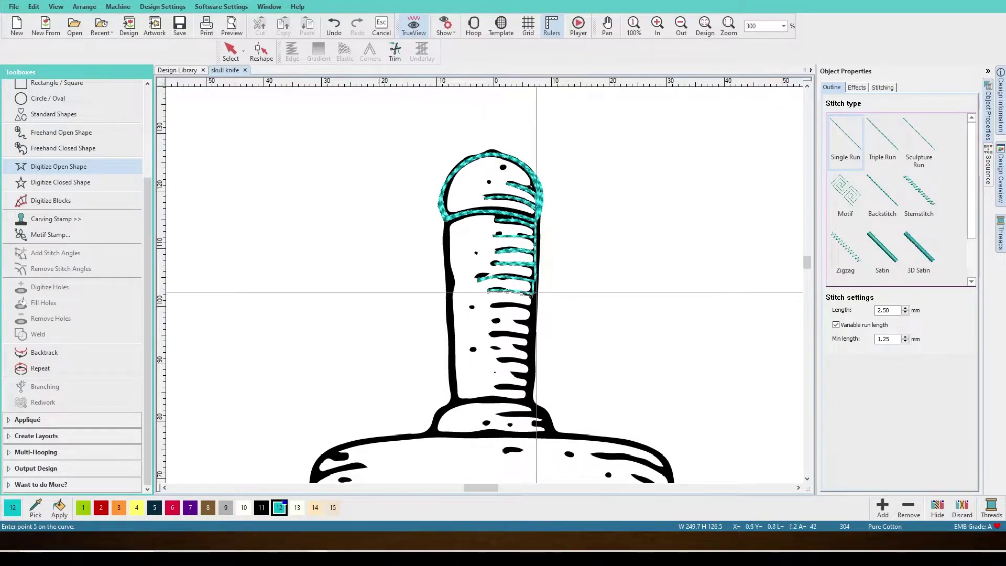
{"action": "key", "text": "Return"}
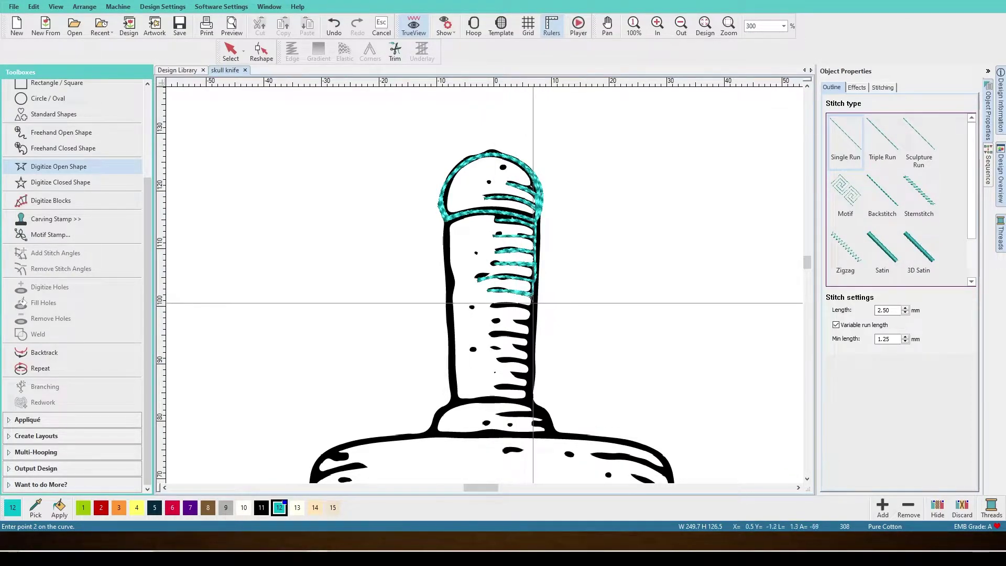
Trace the seventh to tenth shading strokes down the handle, linking them along the right edge
{"action": "left_click", "coordinate": [532, 306]}
{"action": "left_click", "coordinate": [508, 305]}
{"action": "left_click", "coordinate": [486, 307]}
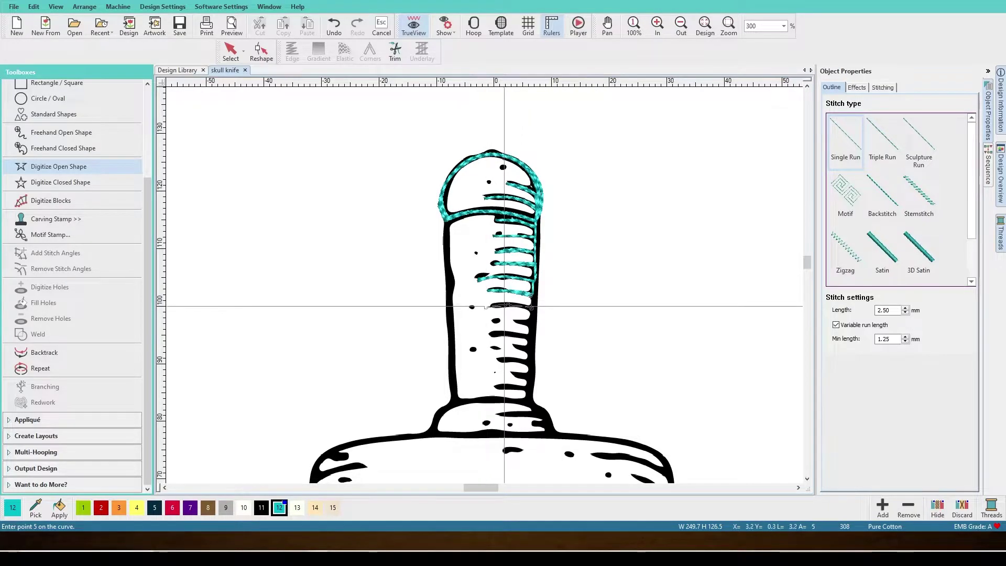
{"action": "left_click", "coordinate": [495, 348]}
{"action": "left_click", "coordinate": [472, 350]}
{"action": "left_click", "coordinate": [493, 348]}
{"action": "left_click", "coordinate": [510, 346]}
{"action": "left_click", "coordinate": [528, 348]}
{"action": "key", "text": "Return"}
Trace the three lowest shading strokes above the handle's base, linking them along the right edge
{"action": "left_click_drag", "start_coordinate": [807, 263], "coordinate": [808, 265]}
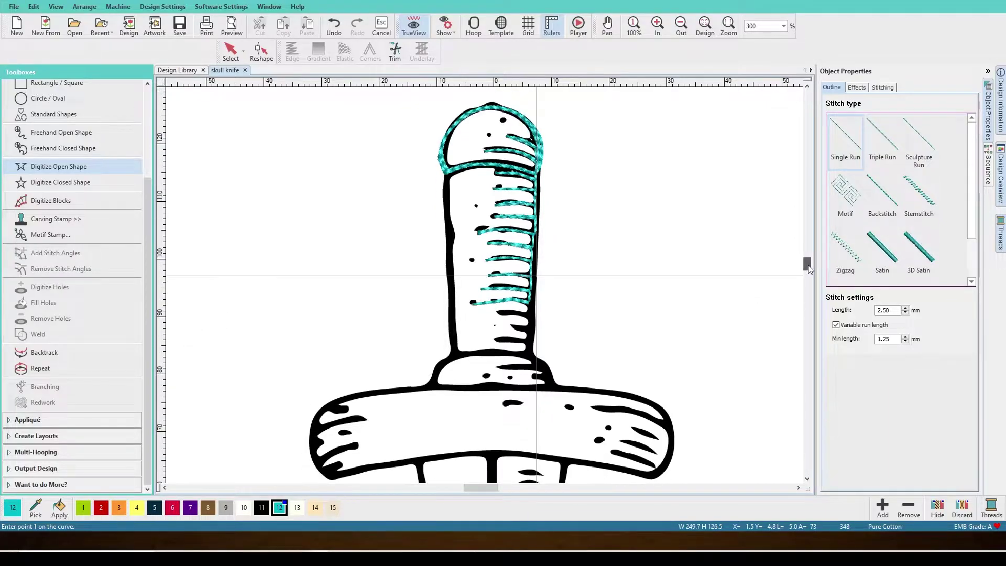
{"action": "left_click", "coordinate": [526, 304]}
{"action": "left_click", "coordinate": [499, 314]}
{"action": "left_click", "coordinate": [514, 313]}
{"action": "left_click", "coordinate": [497, 314]}
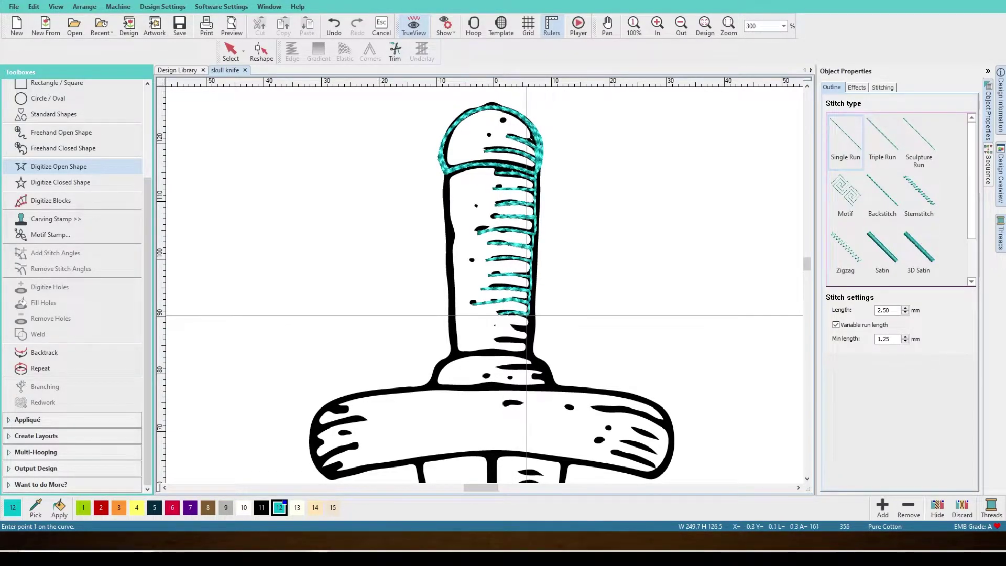
{"action": "left_click", "coordinate": [515, 328]}
{"action": "left_click", "coordinate": [531, 330]}
{"action": "left_click", "coordinate": [527, 330]}
{"action": "left_click", "coordinate": [526, 341]}
{"action": "left_click", "coordinate": [490, 344]}
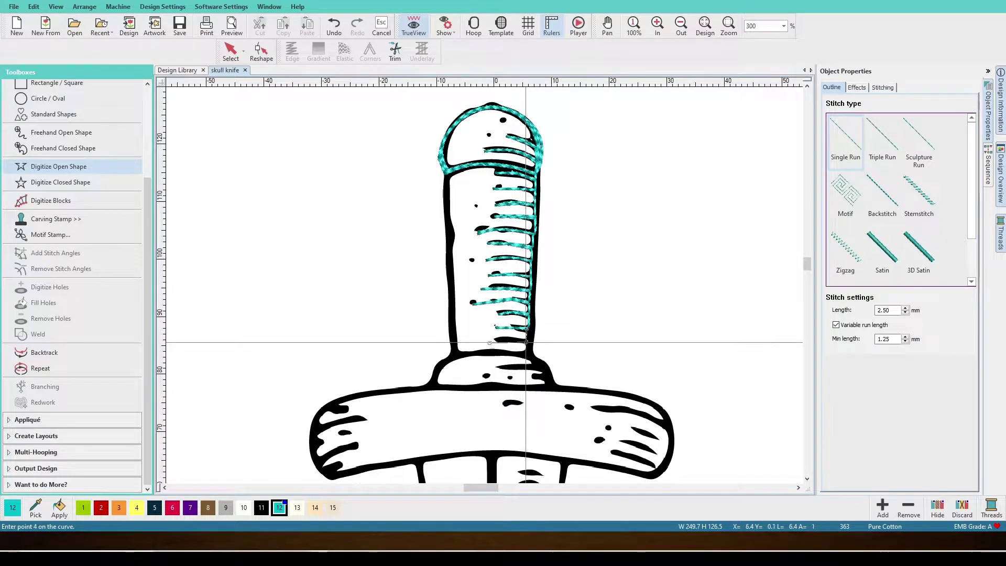
{"action": "left_click", "coordinate": [528, 342]}
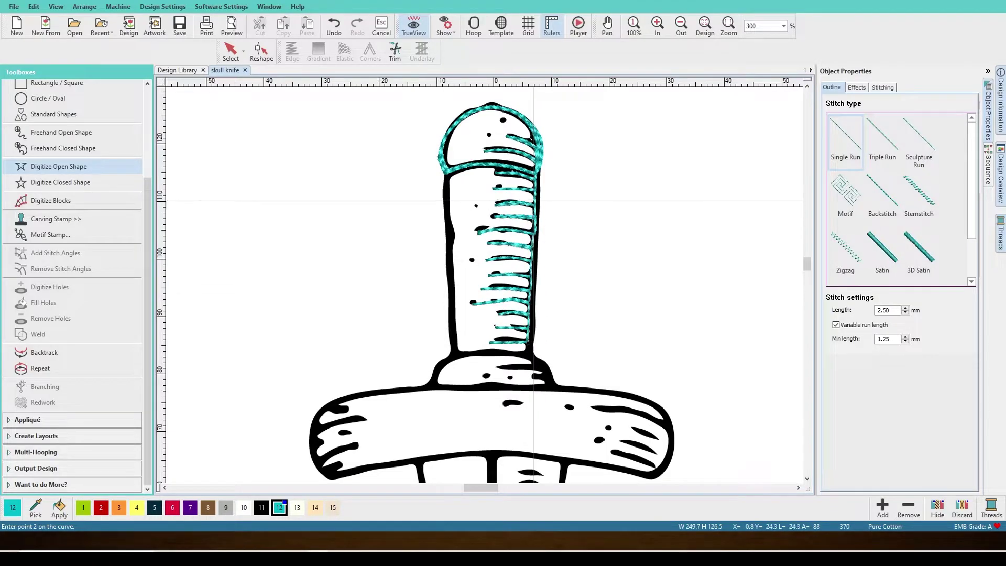
Thicken the handle's right edge with a single run line going up to the band and back down twice
{"action": "left_click", "coordinate": [535, 177]}
{"action": "left_click", "coordinate": [529, 342]}
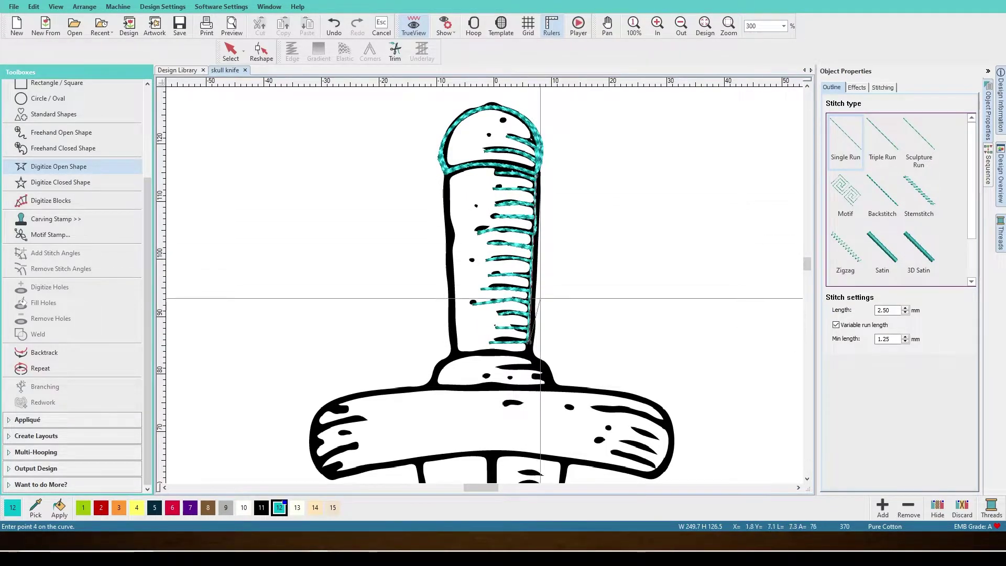
{"action": "left_click", "coordinate": [534, 177]}
{"action": "left_click", "coordinate": [531, 341]}
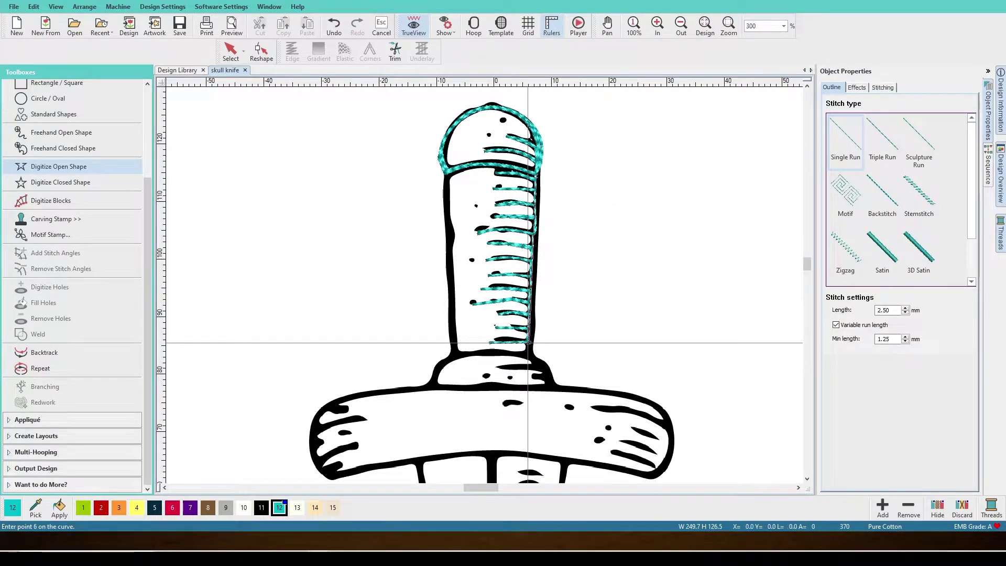
{"action": "key", "text": "Return"}
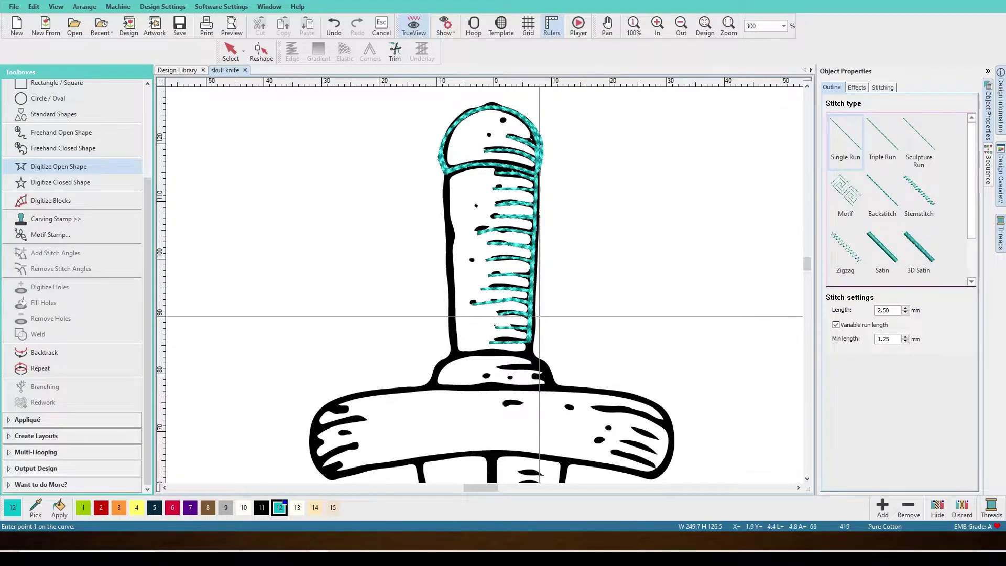
Trace the handle's base from right to left and continue the run line up the left edge to the band
{"action": "left_click", "coordinate": [530, 338]}
{"action": "left_click", "coordinate": [526, 342]}
{"action": "left_click", "coordinate": [497, 352]}
{"action": "left_click", "coordinate": [472, 354]}
{"action": "left_click", "coordinate": [454, 358]}
{"action": "left_click", "coordinate": [449, 260]}
{"action": "left_click", "coordinate": [447, 177]}
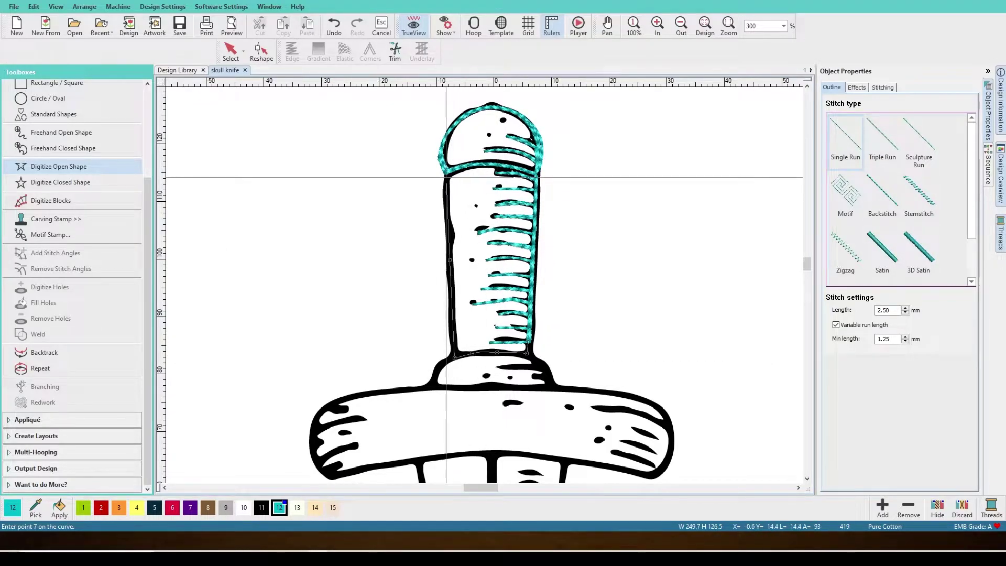
{"action": "key", "text": "Return"}
Retrace the handle's left edge between the band and the base with a second run line
{"action": "left_click", "coordinate": [448, 245]}
{"action": "left_click", "coordinate": [452, 313]}
{"action": "left_click", "coordinate": [455, 358]}
{"action": "left_click", "coordinate": [447, 176]}
{"action": "key", "text": "Return"}
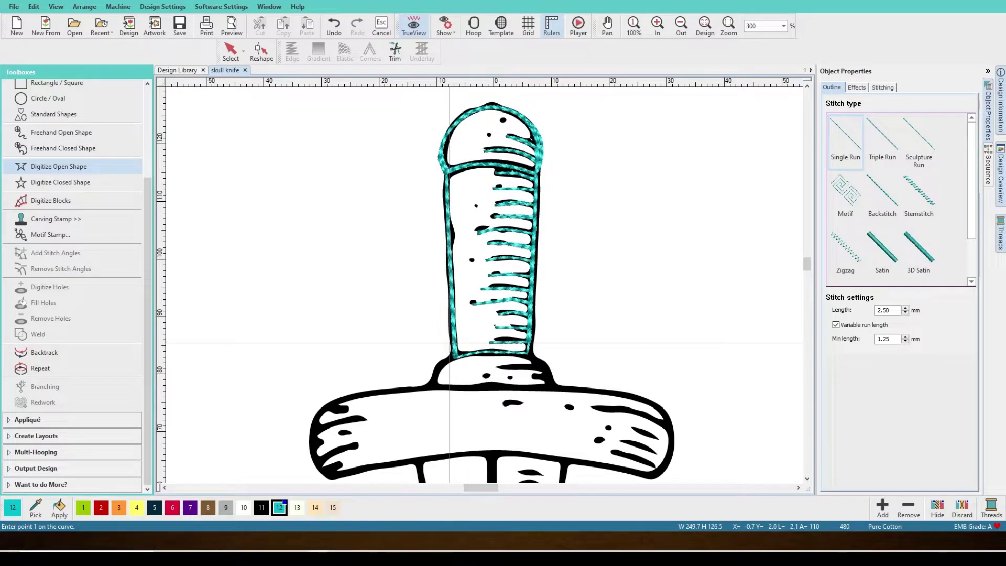
Retrace the line along the handle's base and run a line down the left curve of the collar below it
{"action": "left_click", "coordinate": [455, 356]}
{"action": "left_click", "coordinate": [478, 349]}
{"action": "left_click", "coordinate": [501, 350]}
{"action": "left_click", "coordinate": [527, 355]}
{"action": "key", "text": "BackSpace"}
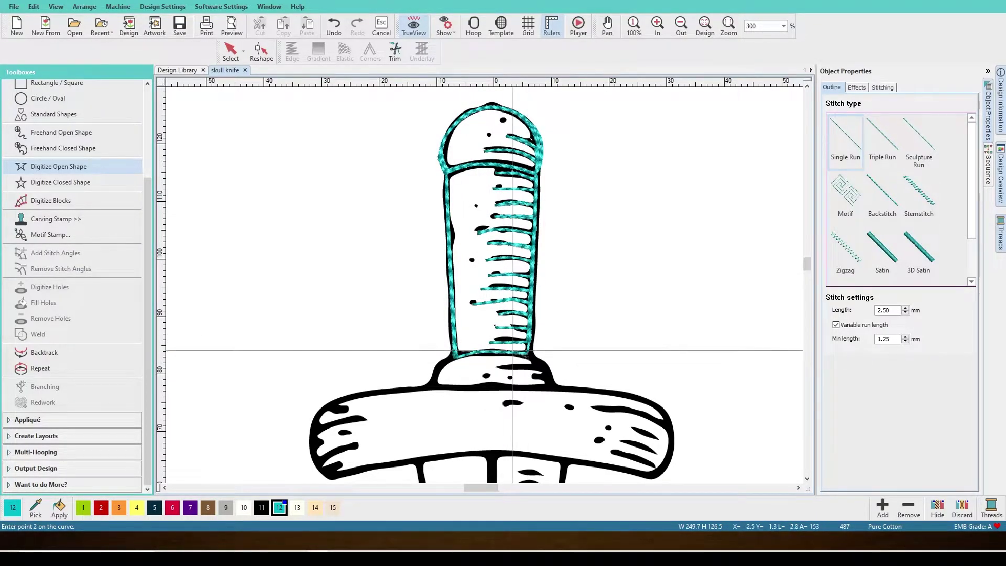
{"action": "left_click", "coordinate": [455, 359]}
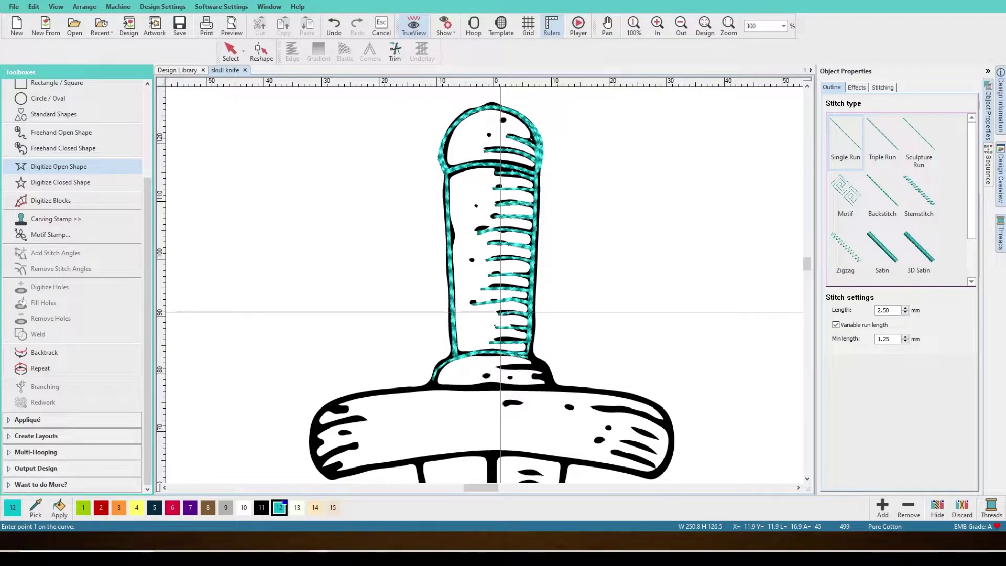
Bring the hidden artwork back into view and show the hoop around the design
{"action": "key", "text": "d"}
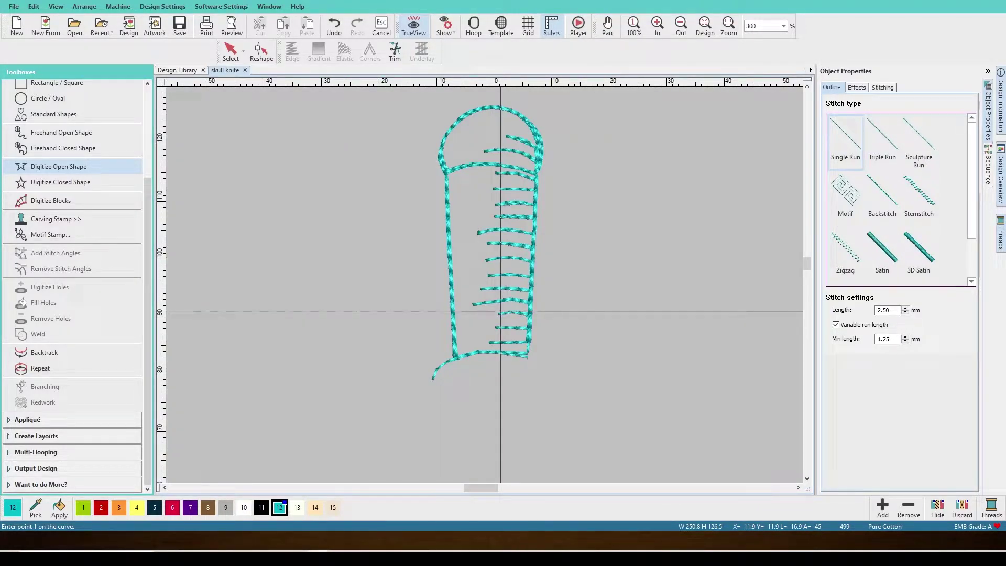
{"action": "left_click", "coordinate": [776, 24]}
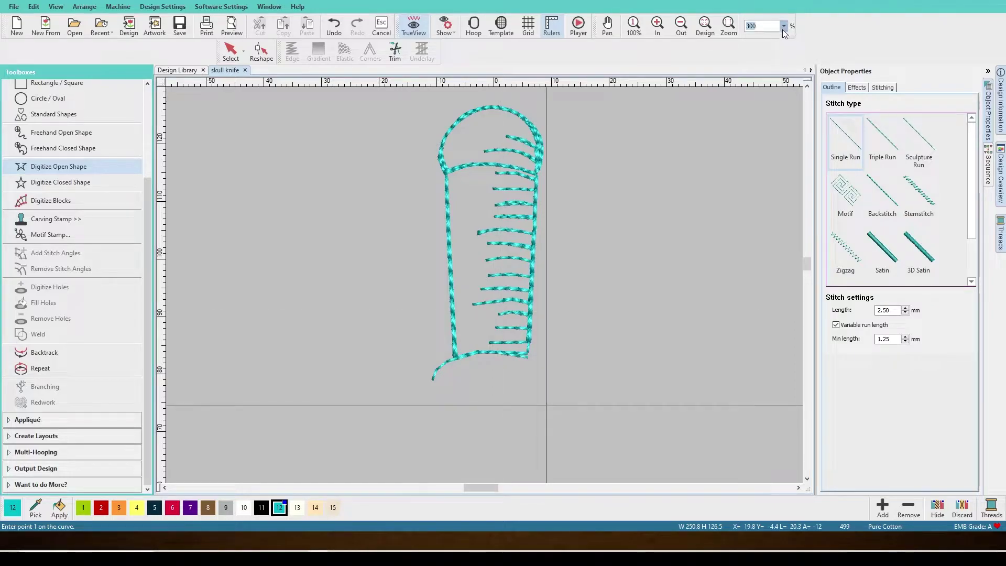
{"action": "type", "text": "100"}
{"action": "key", "text": "Return"}
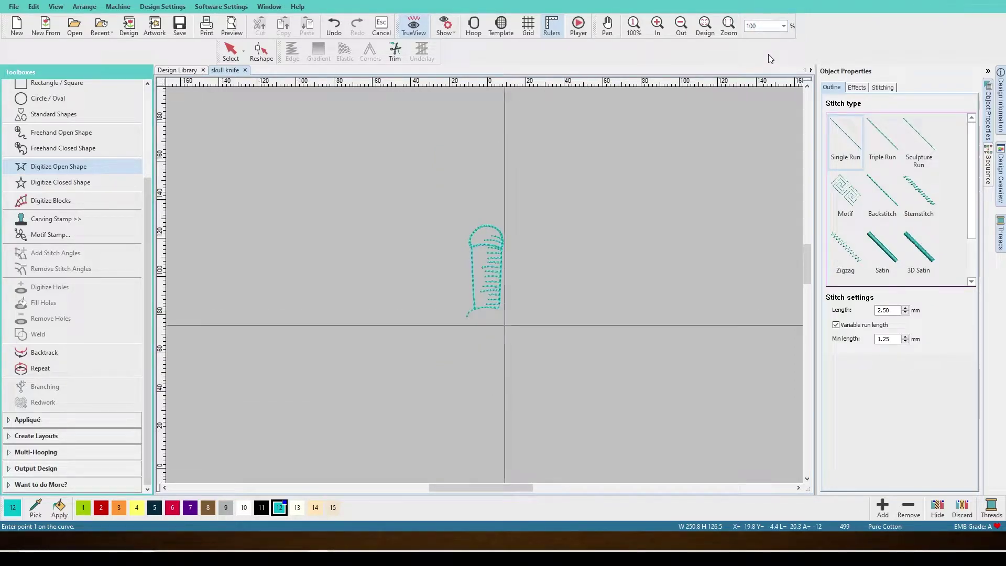
{"action": "scroll", "coordinate": [149, 173], "scroll_direction": "up", "scroll_amount": 2}
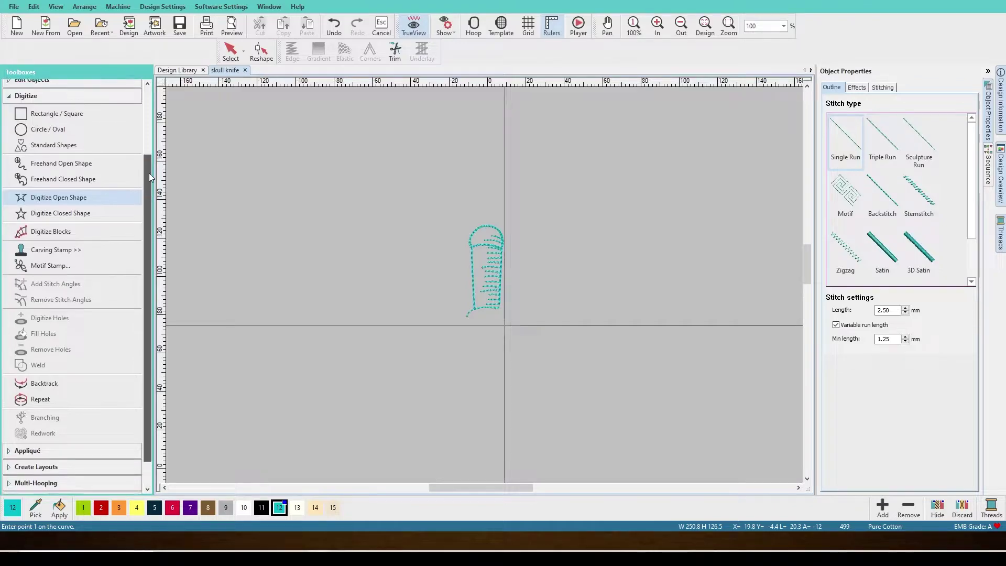
{"action": "scroll", "coordinate": [145, 163], "scroll_direction": "up", "scroll_amount": 3}
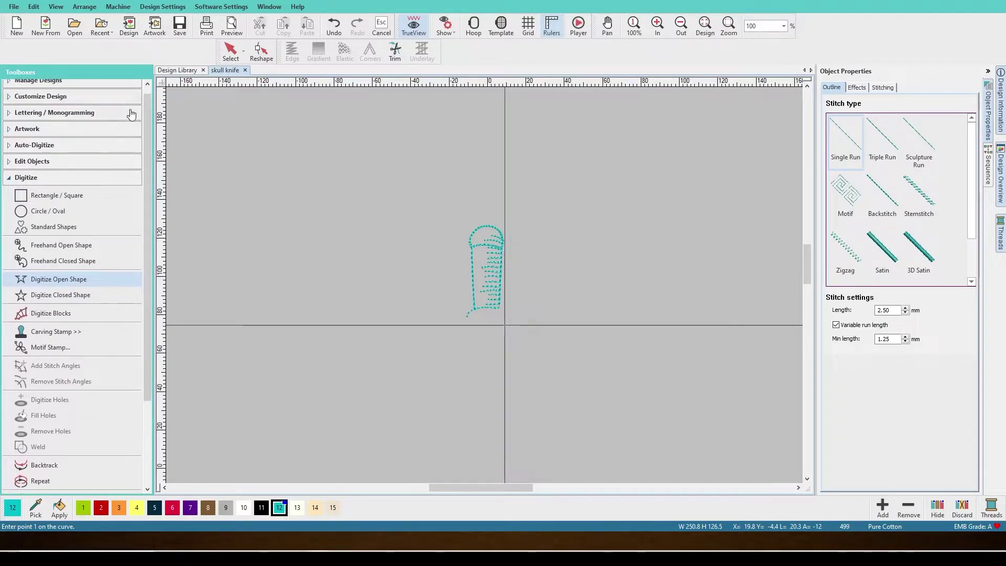
{"action": "left_click", "coordinate": [100, 97]}
{"action": "left_click", "coordinate": [84, 137]}
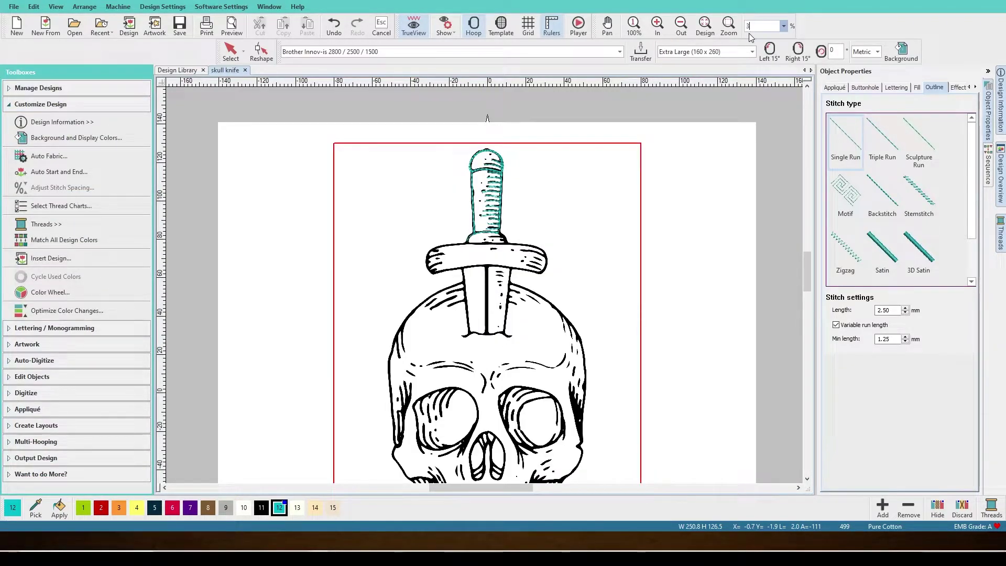
Trace the collar above the guard with an open single run line, from its left foot over the top to its right foot
{"action": "scroll", "coordinate": [811, 272], "scroll_direction": "up", "scroll_amount": 3}
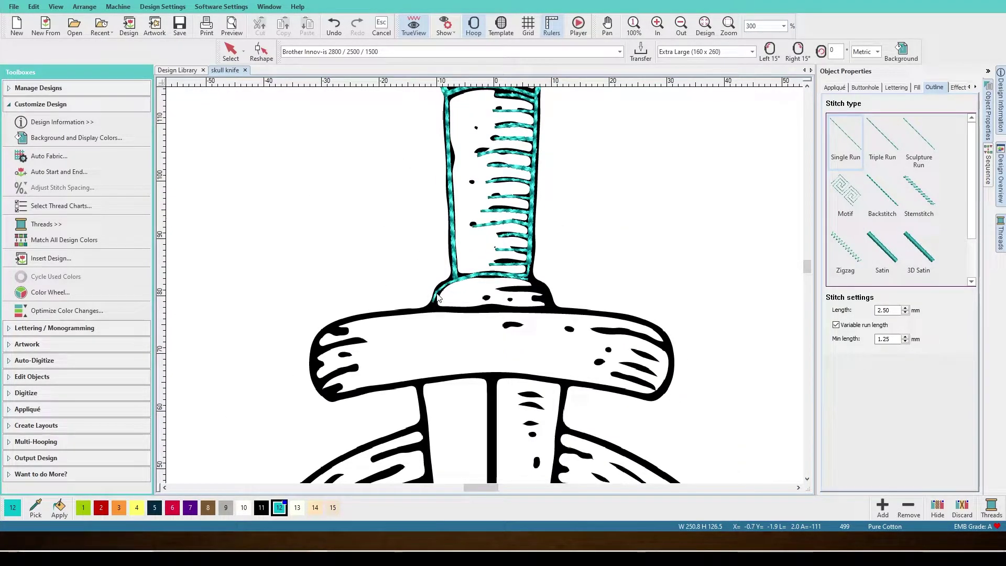
{"action": "left_click", "coordinate": [52, 393]}
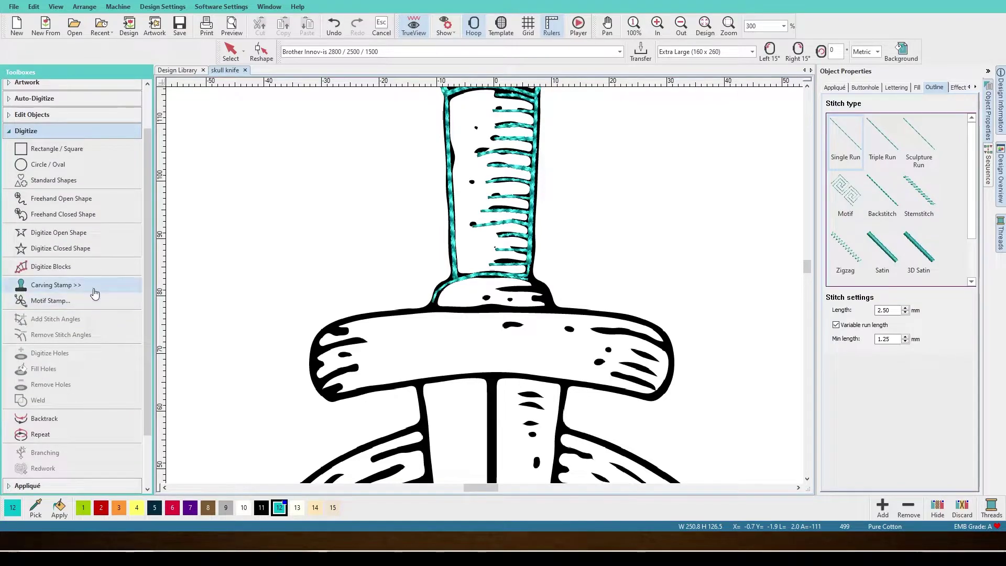
{"action": "left_click", "coordinate": [75, 232]}
{"action": "left_click", "coordinate": [433, 307]}
{"action": "left_click", "coordinate": [442, 287]}
{"action": "left_click", "coordinate": [461, 277]}
{"action": "left_click", "coordinate": [492, 274]}
{"action": "left_click", "coordinate": [524, 277]}
{"action": "left_click", "coordinate": [545, 289]}
{"action": "left_click", "coordinate": [555, 305]}
Trace the guard's top edge from the collar to the left and the shading strokes on its left end
{"action": "left_click", "coordinate": [452, 310]}
{"action": "left_click", "coordinate": [379, 314]}
{"action": "left_click", "coordinate": [338, 320]}
{"action": "left_click", "coordinate": [319, 331]}
{"action": "left_click", "coordinate": [332, 345]}
{"action": "left_click", "coordinate": [329, 358]}
{"action": "left_click", "coordinate": [313, 367]}
{"action": "left_click", "coordinate": [358, 369]}
Trace the guard's lower edge from the left corner to the right corner and its lower right shading strokes
{"action": "left_click", "coordinate": [331, 397]}
{"action": "left_click", "coordinate": [492, 375]}
{"action": "left_click", "coordinate": [651, 397]}
{"action": "left_click", "coordinate": [612, 374]}
{"action": "left_click", "coordinate": [604, 363]}
{"action": "key", "text": "Return"}
Trace up the guard's right end and inward along its topmost shading stroke, undoing the extra line on the small central mark
{"action": "left_click", "coordinate": [669, 370]}
{"action": "left_click", "coordinate": [669, 359]}
{"action": "left_click", "coordinate": [666, 348]}
{"action": "left_click", "coordinate": [655, 339]}
{"action": "left_click", "coordinate": [644, 336]}
{"action": "left_click", "coordinate": [627, 332]}
{"action": "left_click", "coordinate": [612, 331]}
{"action": "left_click", "coordinate": [593, 331]}
{"action": "left_click", "coordinate": [563, 329]}
{"action": "key", "text": "Return"}
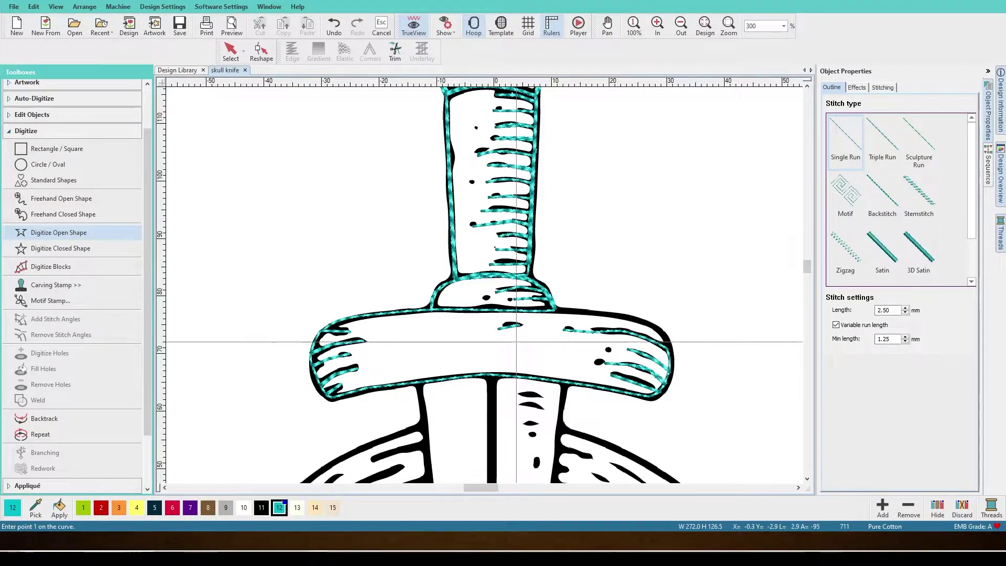
{"action": "key", "text": "ctrl+z"}
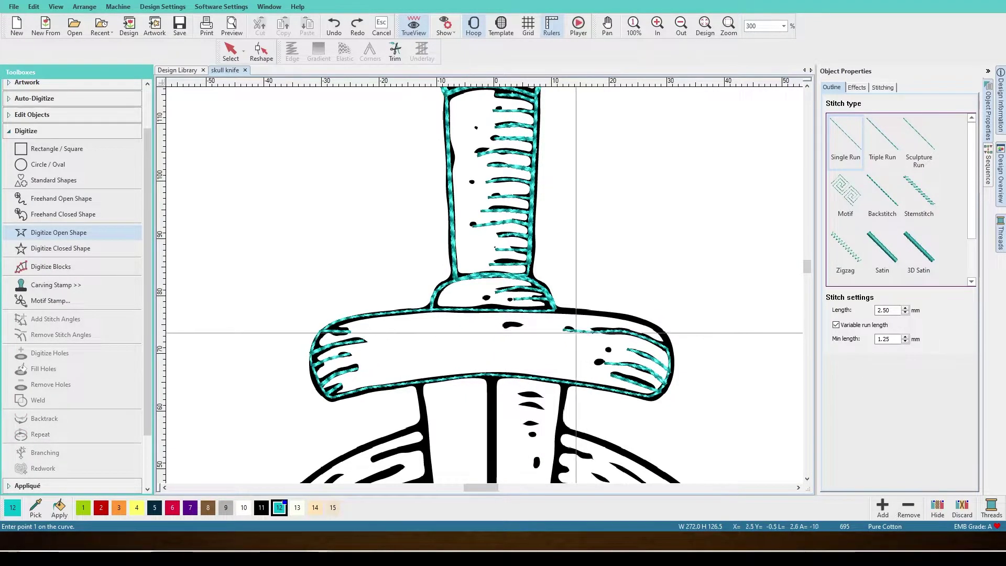
Trace back outward along the topmost right shading stroke to the guard's right end
{"action": "left_click", "coordinate": [563, 330]}
{"action": "left_click", "coordinate": [586, 332]}
{"action": "left_click", "coordinate": [608, 332]}
{"action": "left_click", "coordinate": [627, 332]}
{"action": "left_click", "coordinate": [664, 339]}
{"action": "key", "text": "Return"}
Trace the guard's upper right edge from its right end back to the collar
{"action": "left_click", "coordinate": [667, 352]}
{"action": "left_click", "coordinate": [662, 336]}
{"action": "left_click", "coordinate": [642, 321]}
{"action": "left_click", "coordinate": [593, 313]}
{"action": "left_click", "coordinate": [555, 309]}
{"action": "key", "text": "Return"}
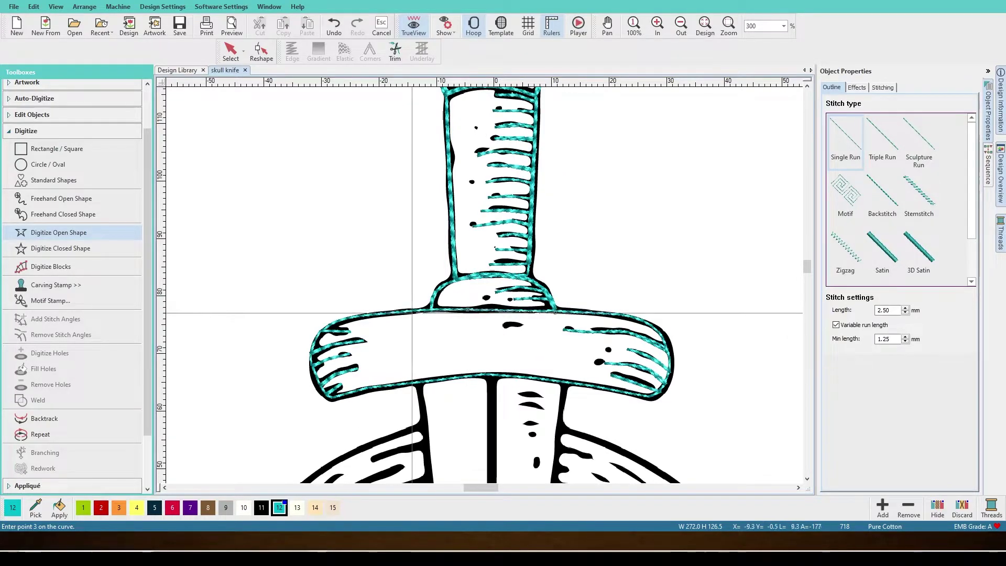
Retrace the guard's outline down its left end, along the lower edge and up around its right end
{"action": "left_click", "coordinate": [317, 337]}
{"action": "left_click", "coordinate": [312, 358]}
{"action": "left_click", "coordinate": [318, 382]}
{"action": "left_click", "coordinate": [333, 397]}
{"action": "left_click", "coordinate": [358, 390]}
{"action": "left_click", "coordinate": [422, 381]}
{"action": "left_click", "coordinate": [488, 375]}
{"action": "left_click", "coordinate": [555, 381]}
{"action": "left_click", "coordinate": [626, 393]}
{"action": "left_click", "coordinate": [658, 393]}
{"action": "left_click", "coordinate": [669, 369]}
Continue the thickening run line back along the guard's top edge and down around its left end
{"action": "left_click", "coordinate": [555, 312]}
{"action": "left_click", "coordinate": [488, 312]}
{"action": "left_click", "coordinate": [418, 312]}
{"action": "left_click", "coordinate": [363, 317]}
{"action": "left_click", "coordinate": [332, 324]}
{"action": "left_click", "coordinate": [316, 338]}
{"action": "left_click", "coordinate": [311, 360]}
{"action": "left_click", "coordinate": [319, 383]}
{"action": "key", "text": "Return"}
Start another run line right of the collar and follow the guard's top edge and left end to the lower left corner
{"action": "left_click", "coordinate": [560, 312]}
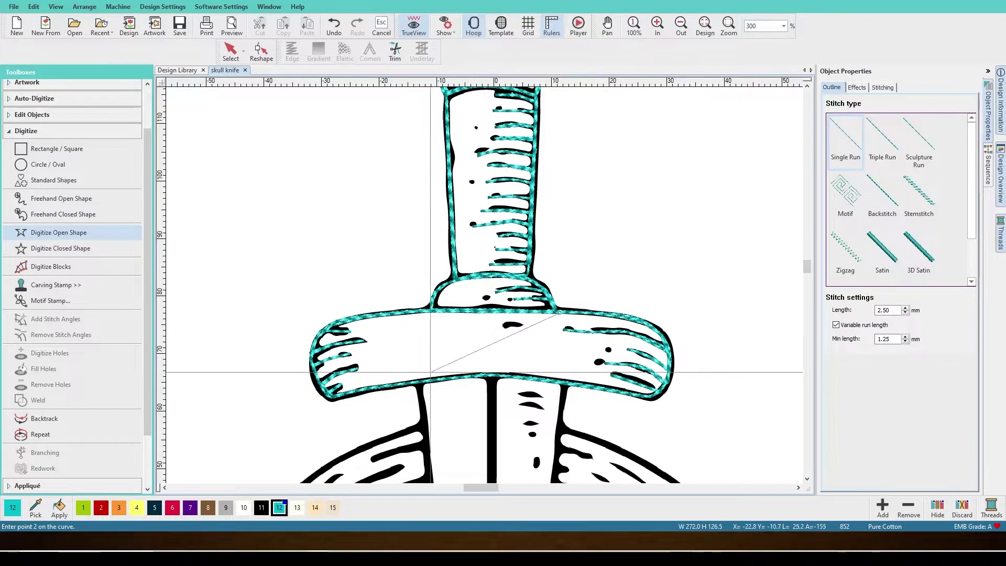
{"action": "left_click", "coordinate": [504, 310]}
{"action": "left_click", "coordinate": [448, 311]}
{"action": "left_click", "coordinate": [394, 313]}
{"action": "left_click", "coordinate": [347, 319]}
{"action": "left_click", "coordinate": [319, 335]}
{"action": "left_click", "coordinate": [310, 357]}
{"action": "left_click", "coordinate": [313, 373]}
{"action": "left_click", "coordinate": [320, 384]}
{"action": "left_click", "coordinate": [334, 395]}
Carry the run line along the guard's lower edge from the left corner past the blade
{"action": "left_click", "coordinate": [373, 388]}
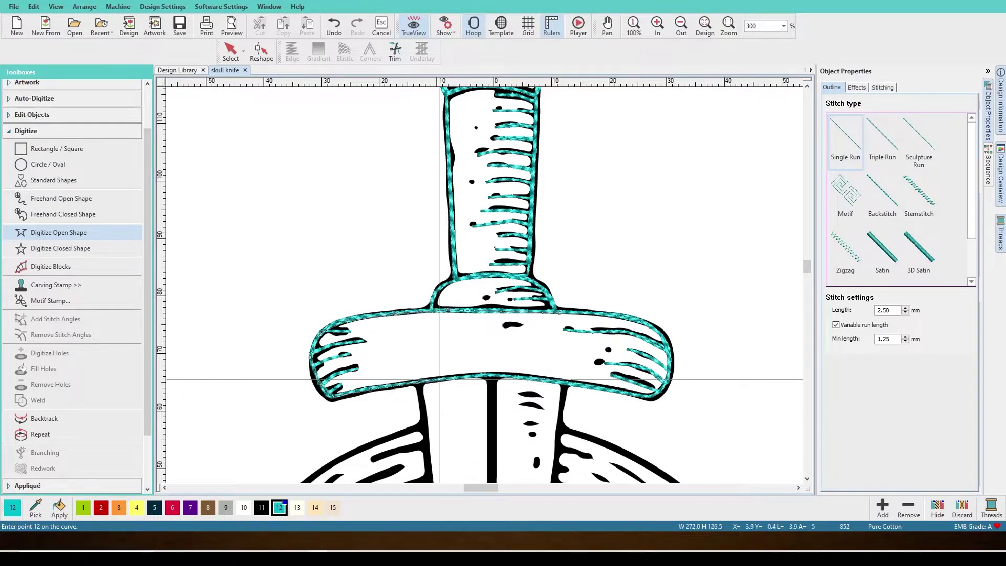
{"action": "left_click", "coordinate": [450, 377]}
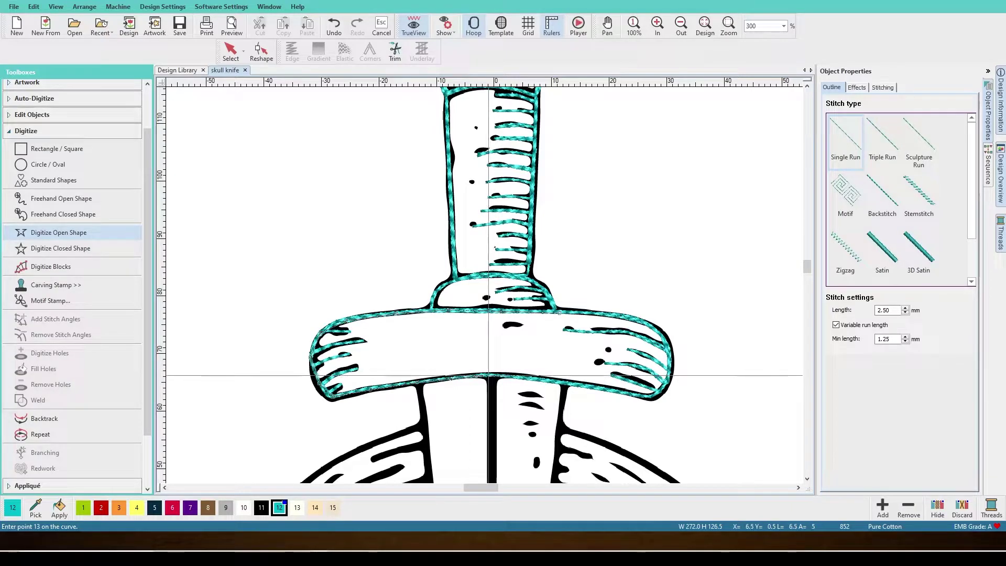
{"action": "left_click", "coordinate": [489, 376]}
{"action": "left_click", "coordinate": [550, 381]}
{"action": "left_click", "coordinate": [608, 389]}
{"action": "left_click", "coordinate": [610, 390]}
{"action": "left_click", "coordinate": [665, 389]}
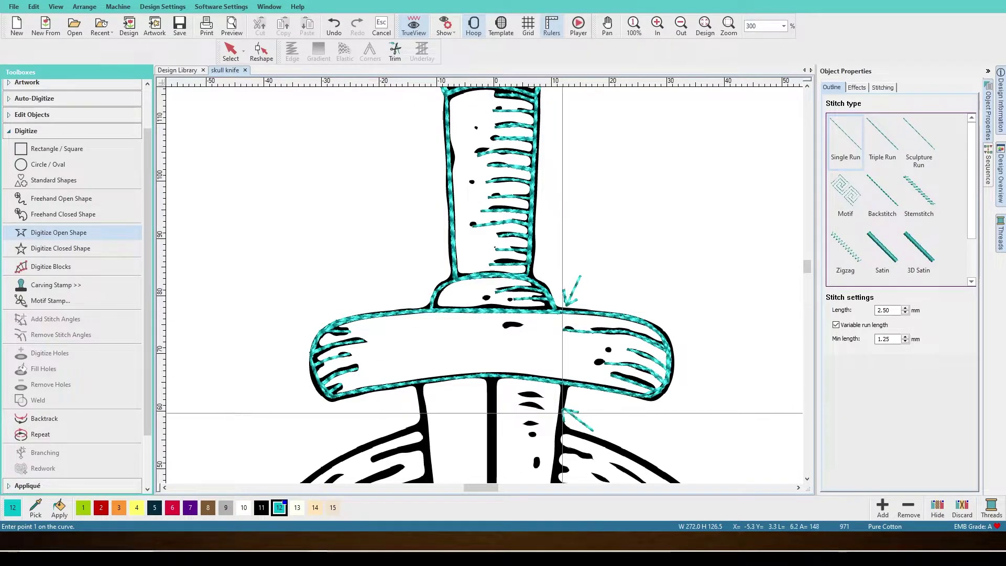
Retrace the guard's right side from beside the collar around its right end to the blade's right edge
{"action": "left_click", "coordinate": [561, 433]}
{"action": "left_click", "coordinate": [561, 447]}
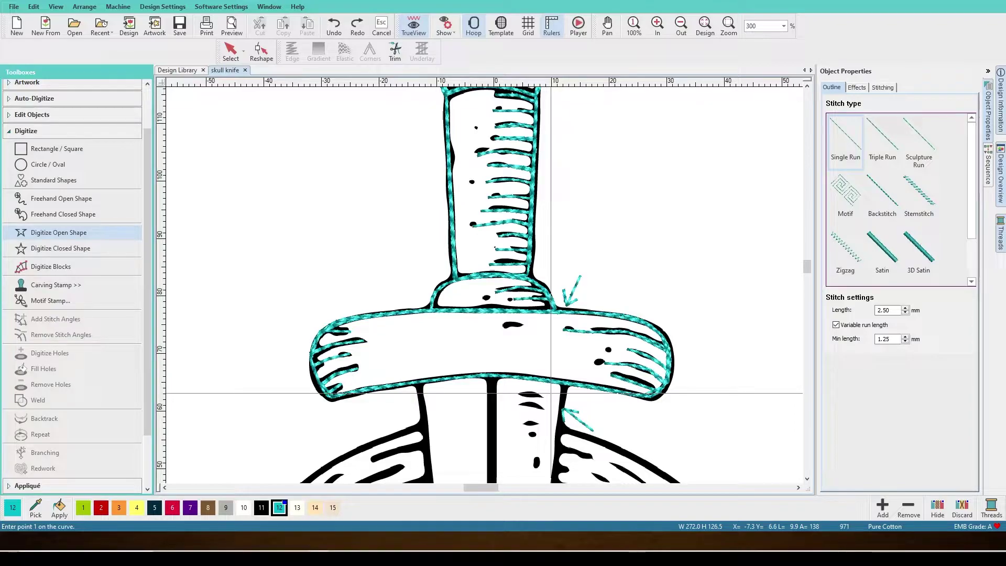
{"action": "scroll", "coordinate": [808, 269], "scroll_direction": "down", "scroll_amount": 2}
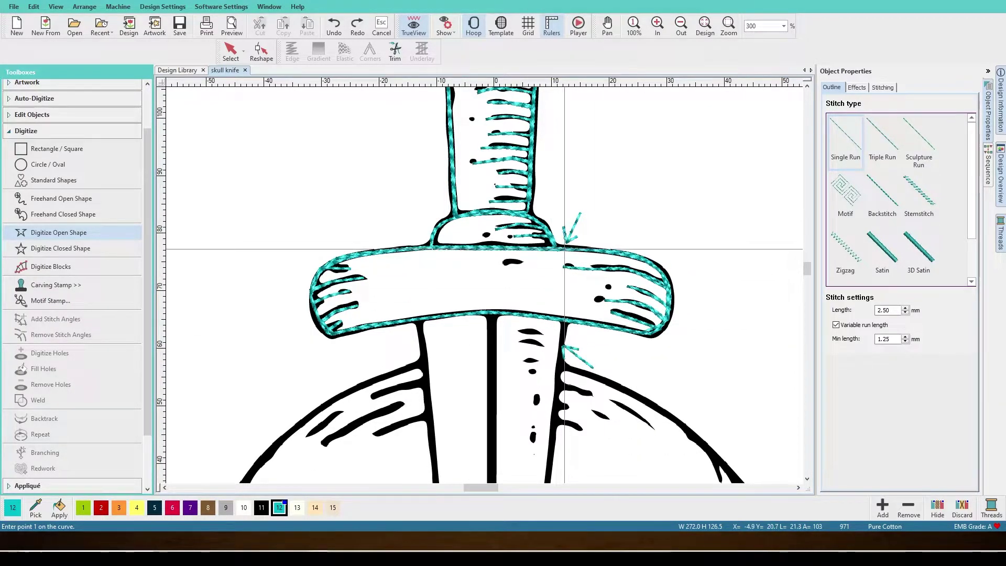
{"action": "left_click", "coordinate": [563, 249]}
{"action": "left_click", "coordinate": [607, 252]}
{"action": "left_click", "coordinate": [626, 255]}
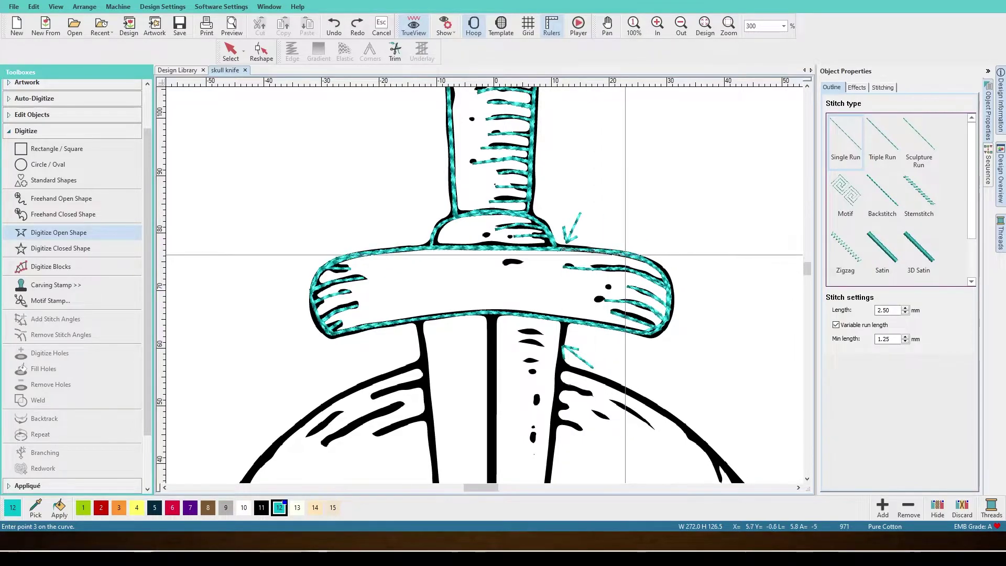
{"action": "right_click", "coordinate": [651, 263]}
{"action": "right_click", "coordinate": [669, 283]}
{"action": "right_click", "coordinate": [668, 315]}
{"action": "right_click", "coordinate": [661, 329]}
{"action": "right_click", "coordinate": [644, 333]}
{"action": "right_click", "coordinate": [611, 326]}
{"action": "right_click", "coordinate": [572, 318]}
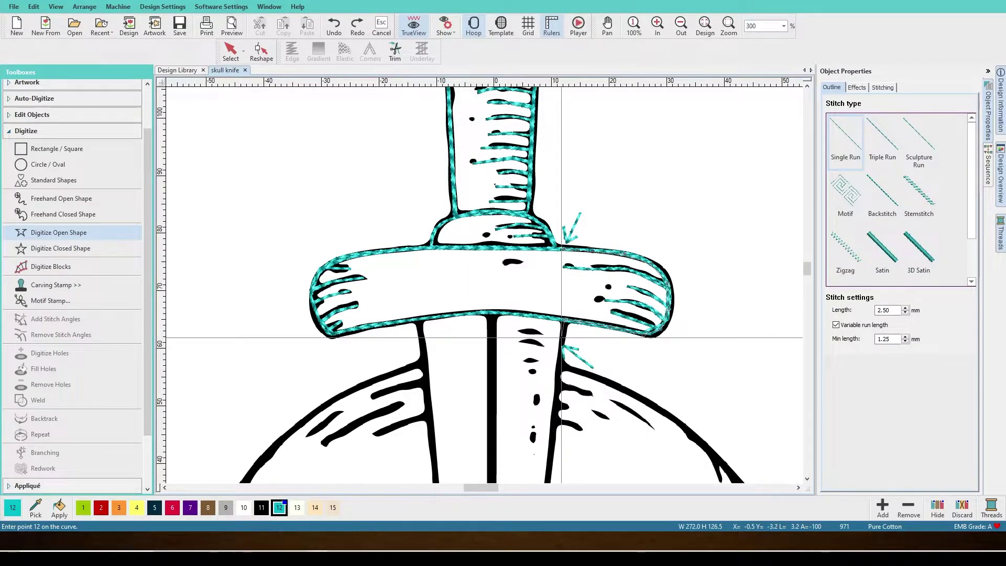
{"action": "right_click", "coordinate": [563, 322]}
{"action": "key", "text": "Return"}
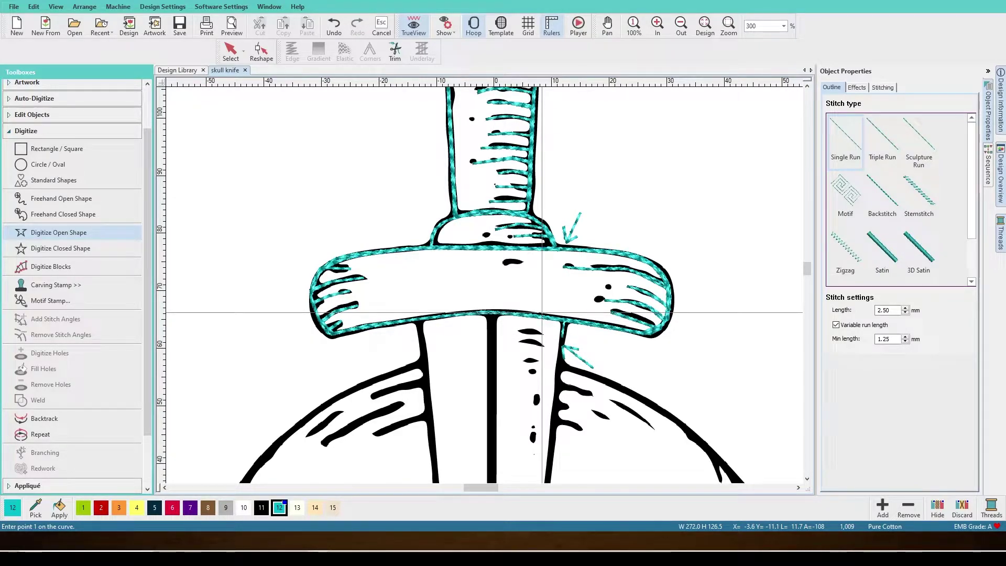
Delete the arrow-shaped lines above and below the guard's right side, and reactivate open-shape digitizing
{"action": "left_click", "coordinate": [238, 54]}
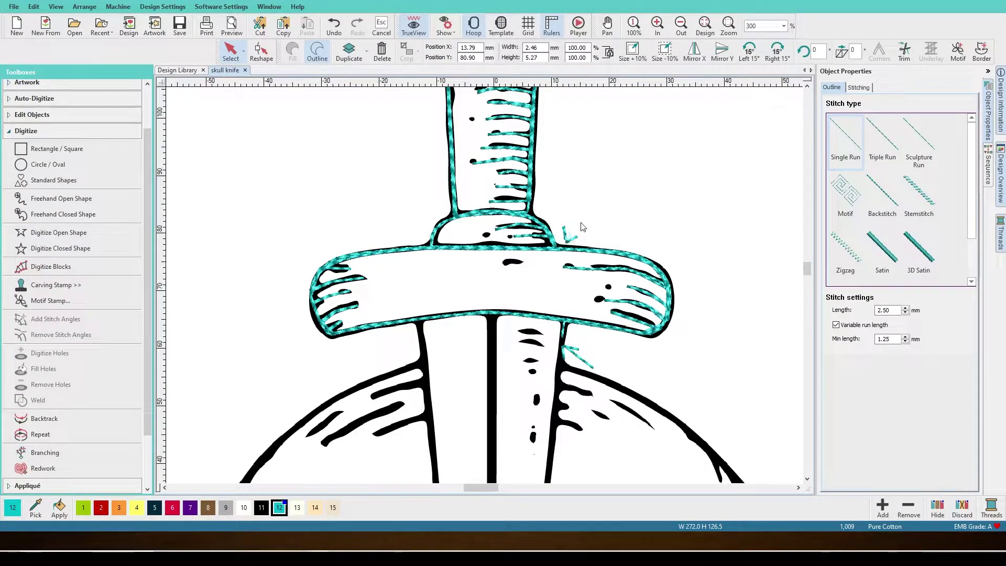
{"action": "left_click", "coordinate": [577, 239]}
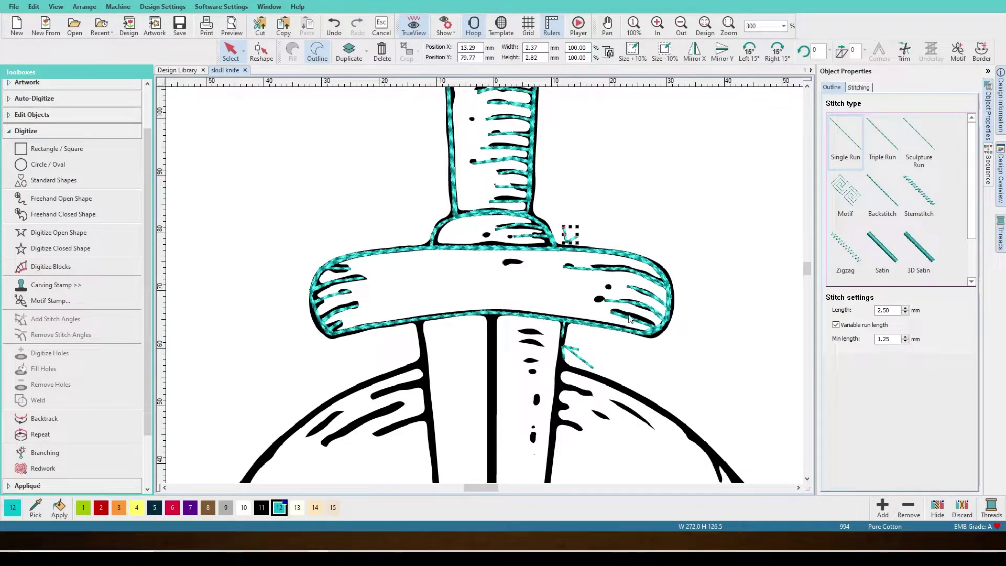
{"action": "key", "text": "Delete"}
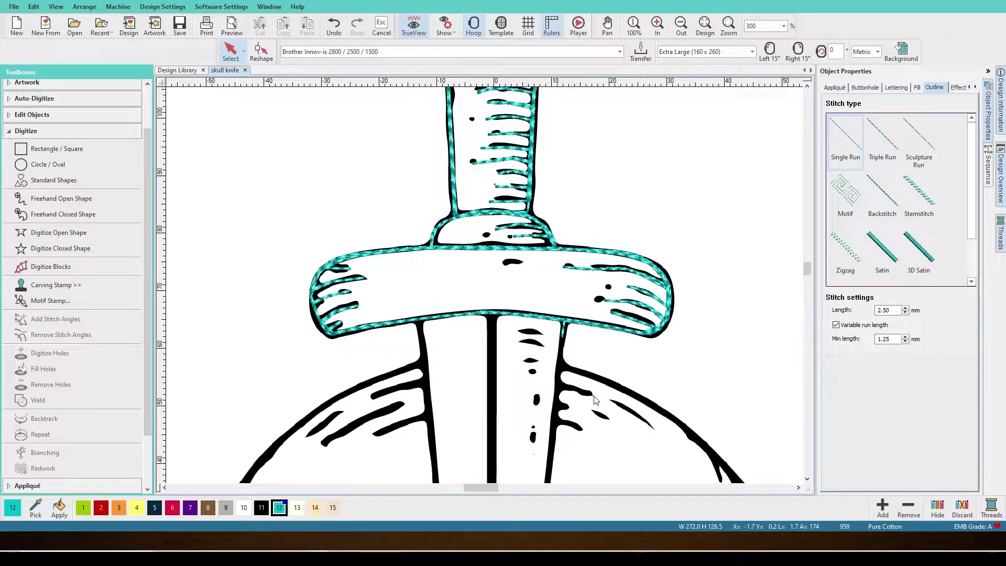
{"action": "left_click", "coordinate": [86, 236]}
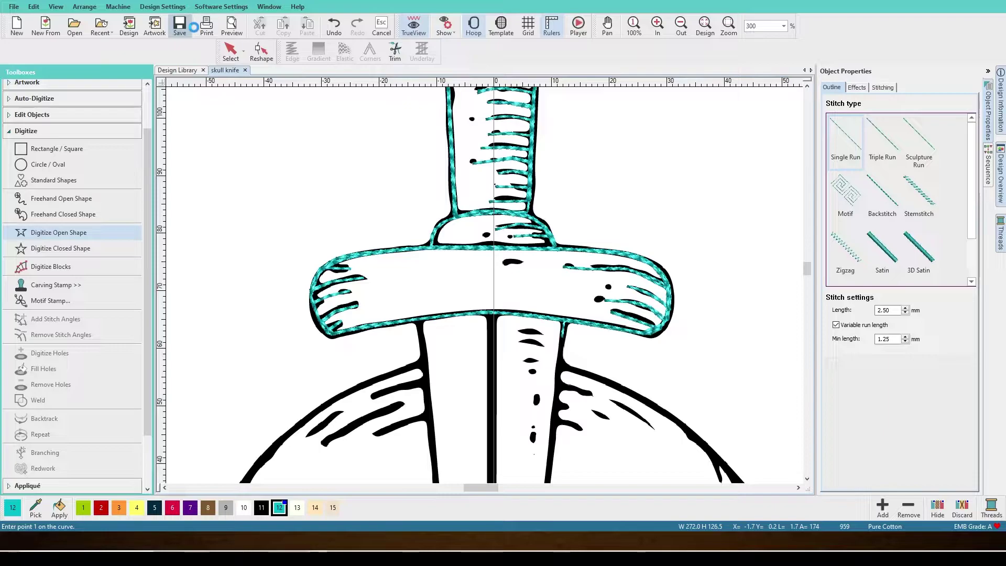
Examine the blade and the undigitized skull artwork at 100% and 150% zoom
{"action": "scroll", "coordinate": [807, 268], "scroll_direction": "down", "scroll_amount": 3}
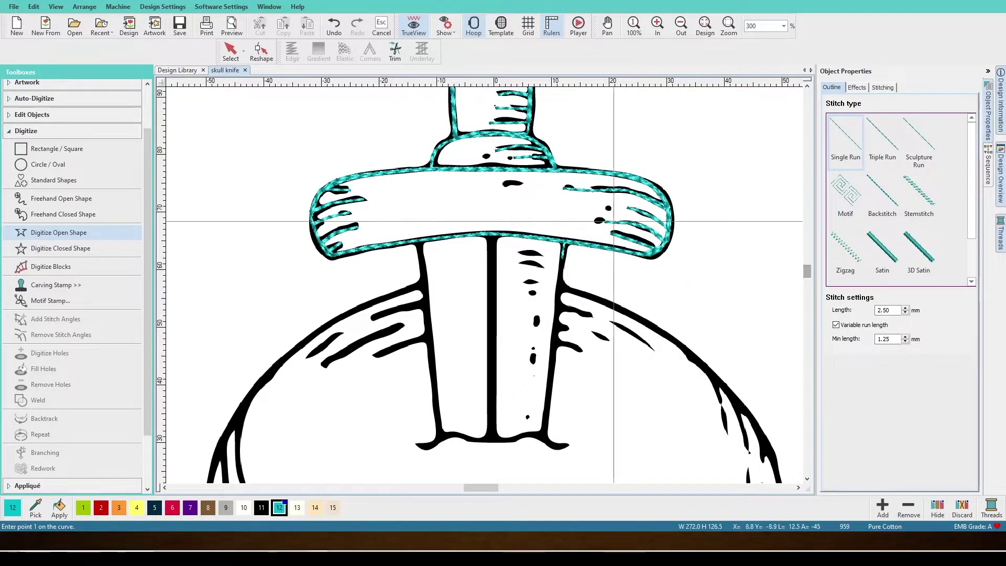
{"action": "scroll", "coordinate": [807, 273], "scroll_direction": "down", "scroll_amount": 3}
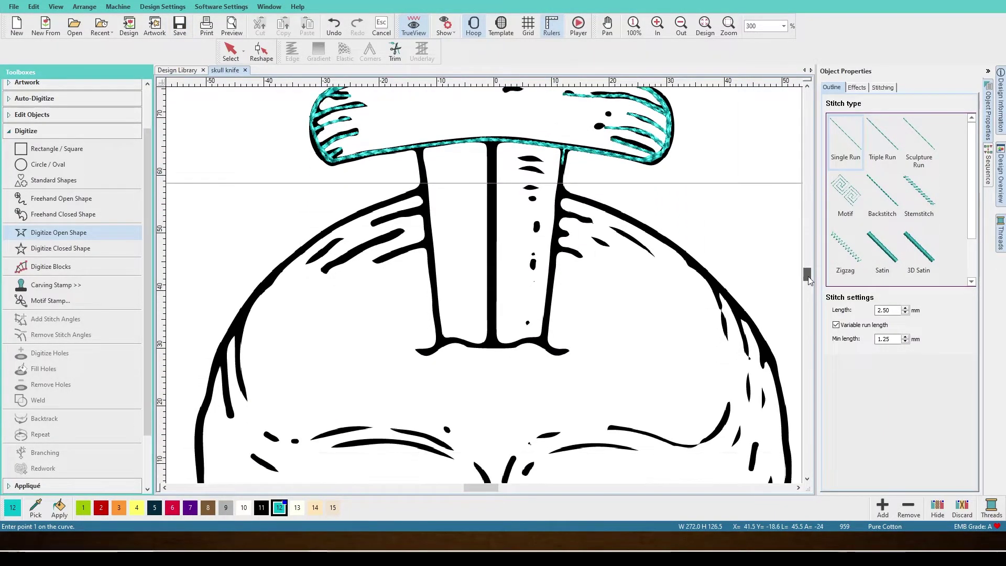
{"action": "scroll", "coordinate": [808, 276], "scroll_direction": "down", "scroll_amount": 9}
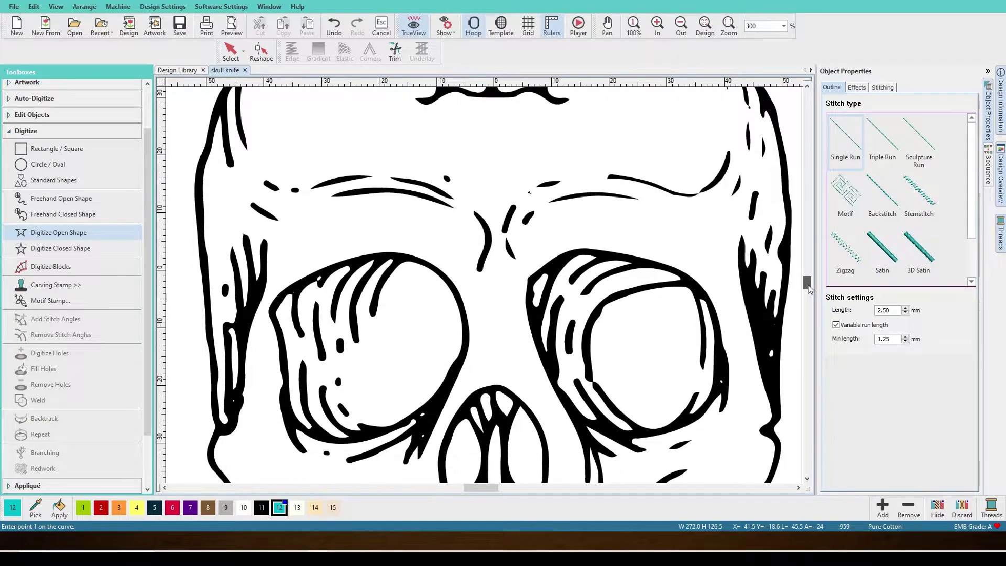
{"action": "scroll", "coordinate": [809, 279], "scroll_direction": "up", "scroll_amount": 6}
{"action": "scroll", "coordinate": [810, 279], "scroll_direction": "up", "scroll_amount": 3}
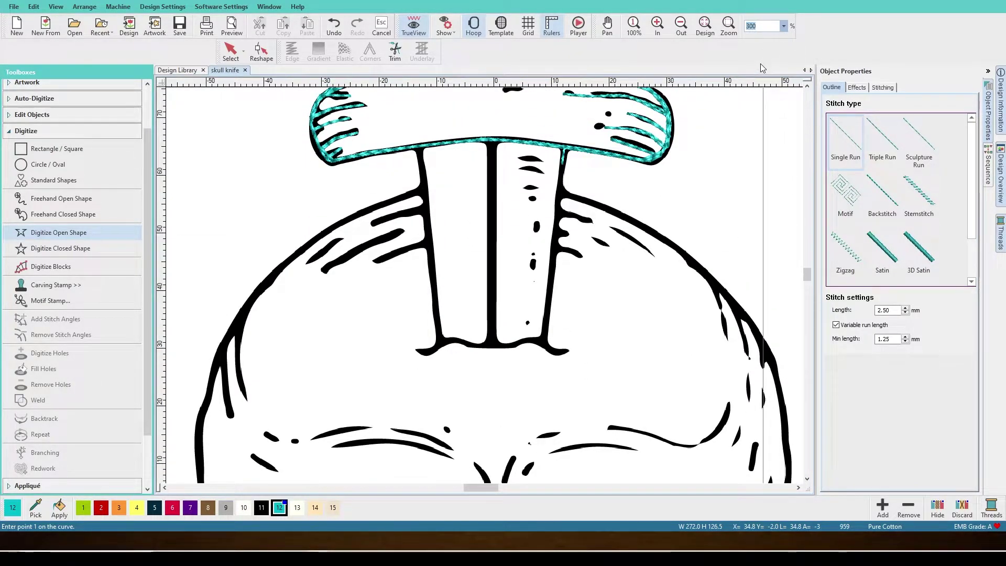
{"action": "type", "text": "100"}
{"action": "key", "text": "Return"}
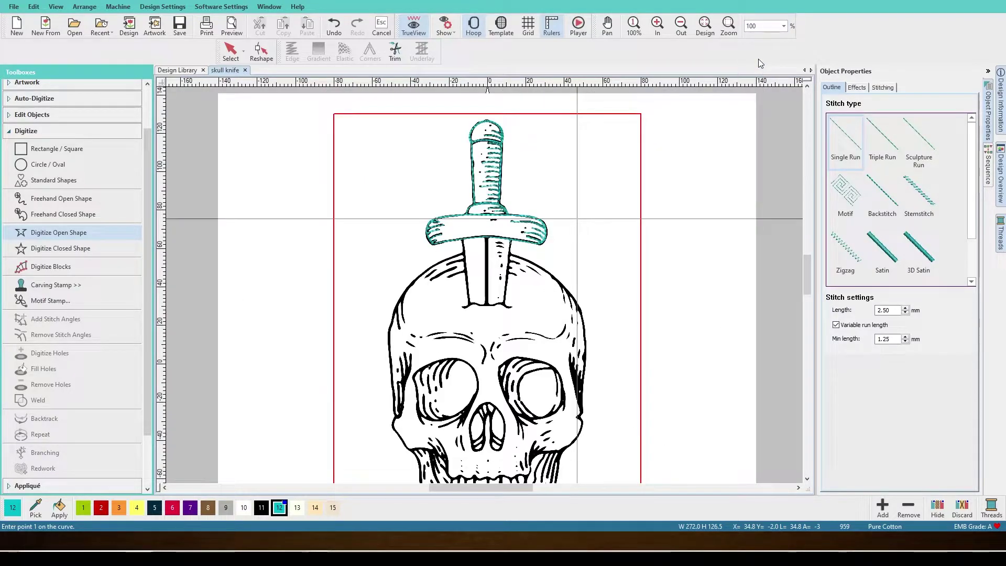
{"action": "scroll", "coordinate": [806, 271], "scroll_direction": "down", "scroll_amount": 2}
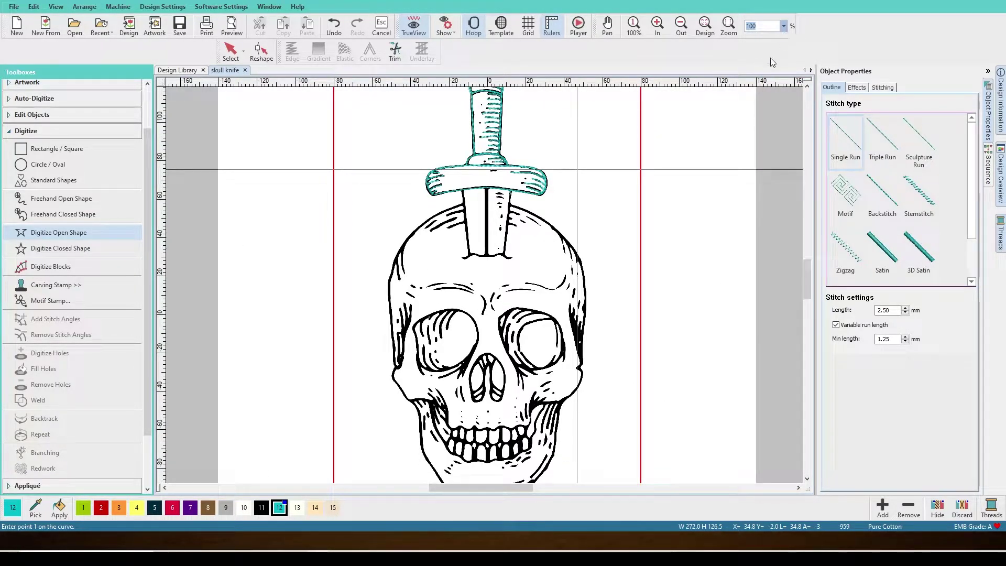
{"action": "type", "text": "150"}
{"action": "key", "text": "Return"}
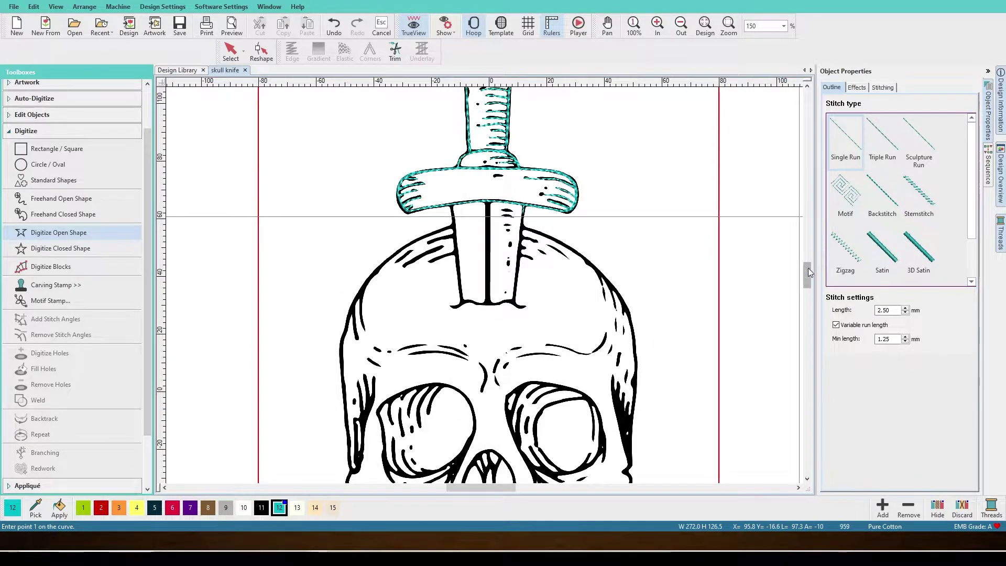
Survey the skull artwork from the blade down to the chin and the knife tip
{"action": "scroll", "coordinate": [808, 268], "scroll_direction": "down", "scroll_amount": 2}
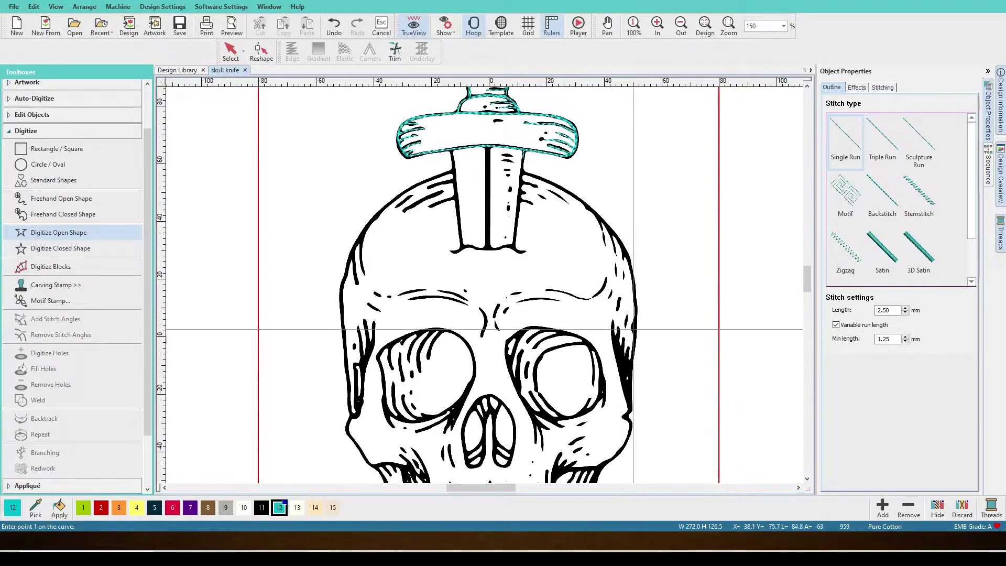
{"action": "scroll", "coordinate": [807, 279], "scroll_direction": "down", "scroll_amount": 4}
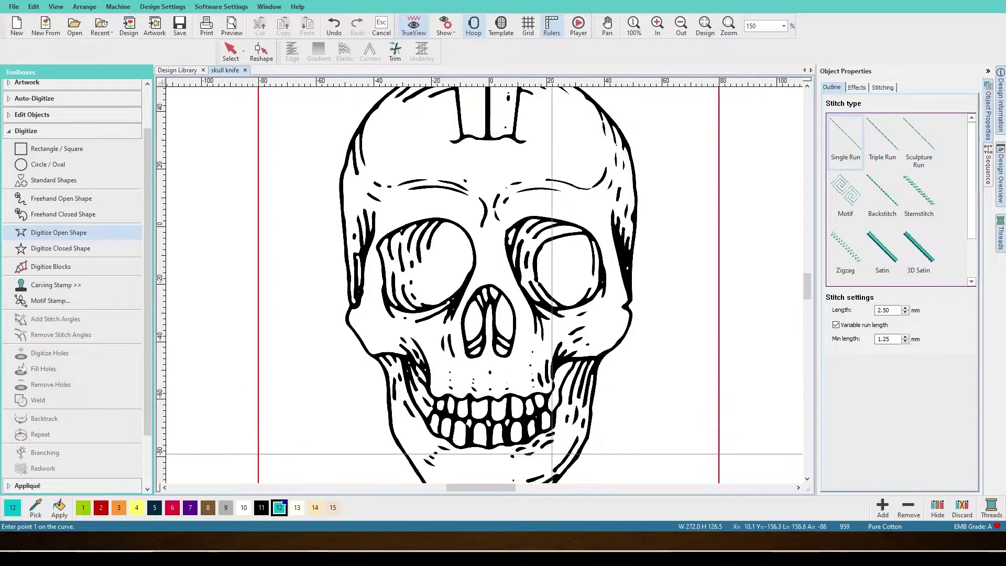
{"action": "scroll", "coordinate": [792, 313], "scroll_direction": "down", "scroll_amount": 4}
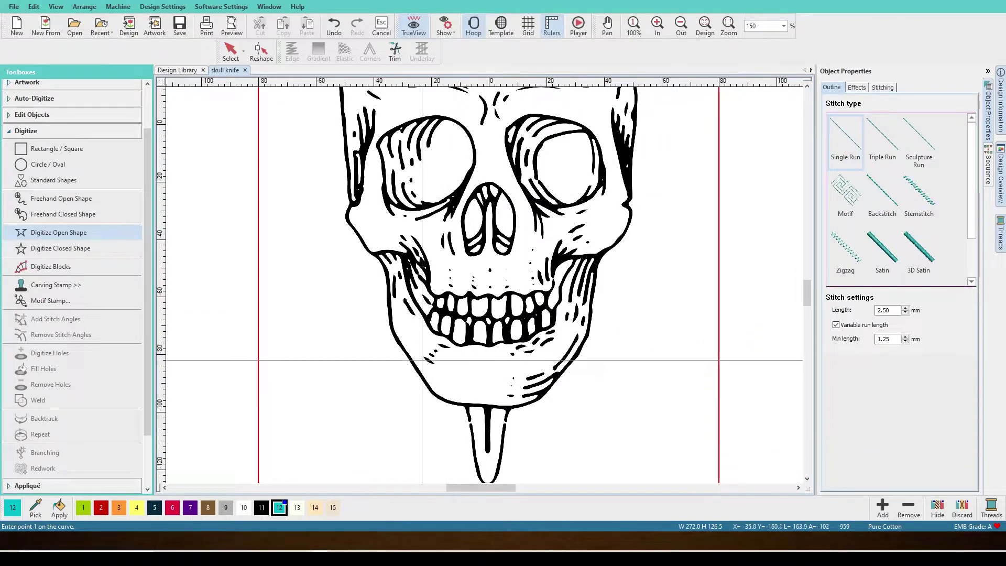
{"action": "scroll", "coordinate": [413, 311], "scroll_direction": "up", "scroll_amount": 8}
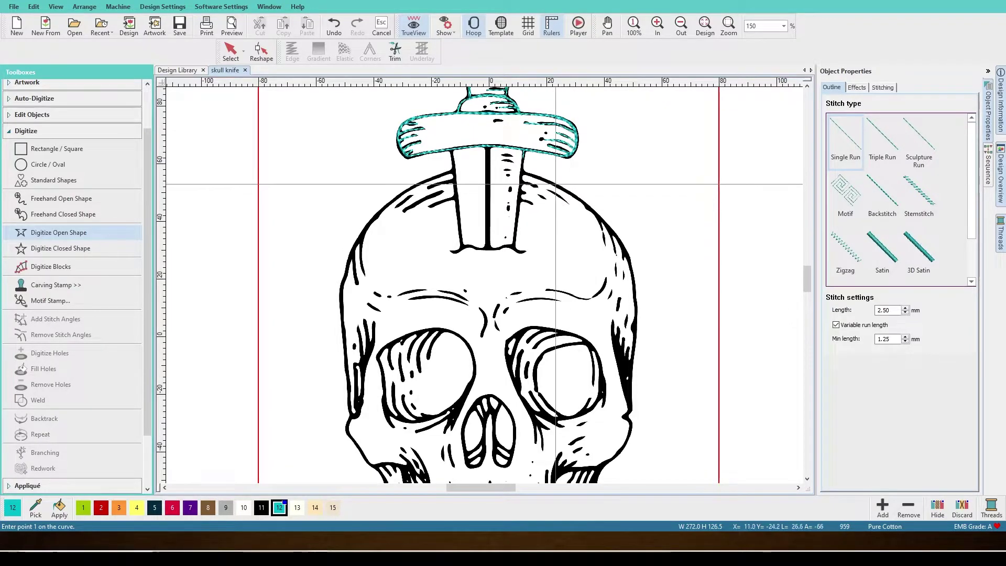
{"action": "mouse_move", "coordinate": [807, 277]}
{"action": "left_mouse_down"}
{"action": "mouse_move", "coordinate": [804, 291]}
{"action": "mouse_move", "coordinate": [806, 272]}
{"action": "left_mouse_up"}
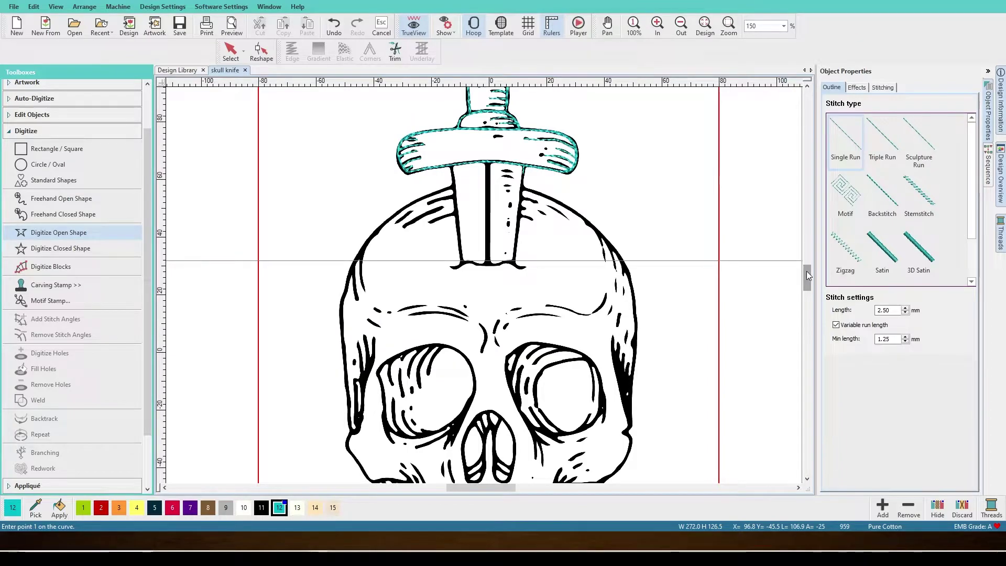
At 300% zoom, run an open line down the blade's right edge, along the skull's upper right outline and down the first inner shading stroke
{"action": "type", "text": "300"}
{"action": "key", "text": "Return"}
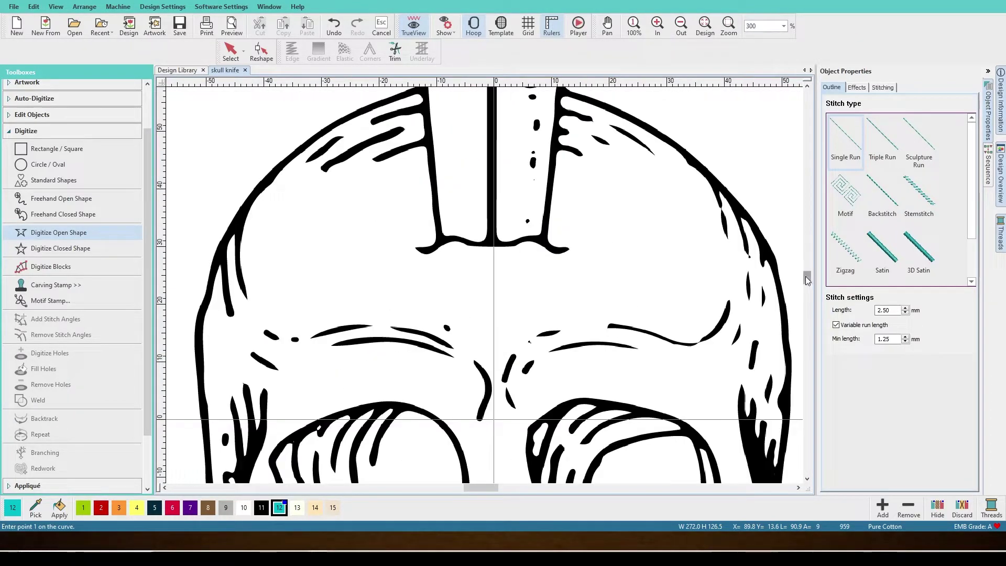
{"action": "scroll", "coordinate": [480, 283], "scroll_direction": "up", "scroll_amount": 3}
{"action": "left_click", "coordinate": [505, 248]}
{"action": "left_click", "coordinate": [504, 257]}
{"action": "left_click", "coordinate": [522, 262]}
{"action": "left_click", "coordinate": [558, 276]}
{"action": "left_click", "coordinate": [587, 289]}
{"action": "left_click", "coordinate": [626, 317]}
{"action": "scroll", "coordinate": [626, 317], "scroll_direction": "down", "scroll_amount": 3}
{"action": "left_click", "coordinate": [655, 266]}
{"action": "left_click", "coordinate": [668, 318]}
{"action": "key", "text": "Return"}
Digitize the second shading stroke on the skull's right side, branching from the outline where the first stroke starts
{"action": "left_click", "coordinate": [657, 268]}
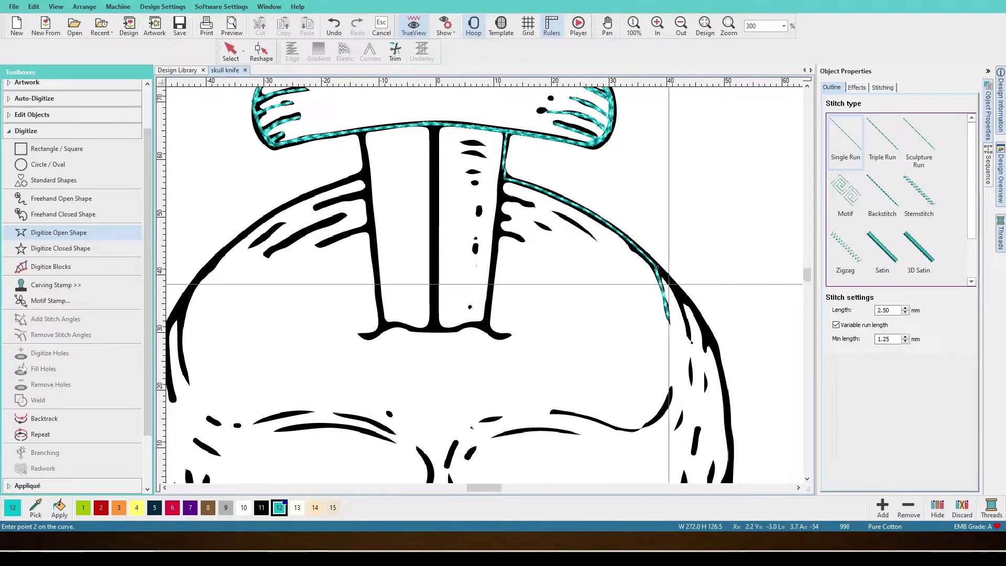
{"action": "left_click", "coordinate": [665, 278]}
{"action": "left_click", "coordinate": [682, 298]}
{"action": "left_click", "coordinate": [685, 313]}
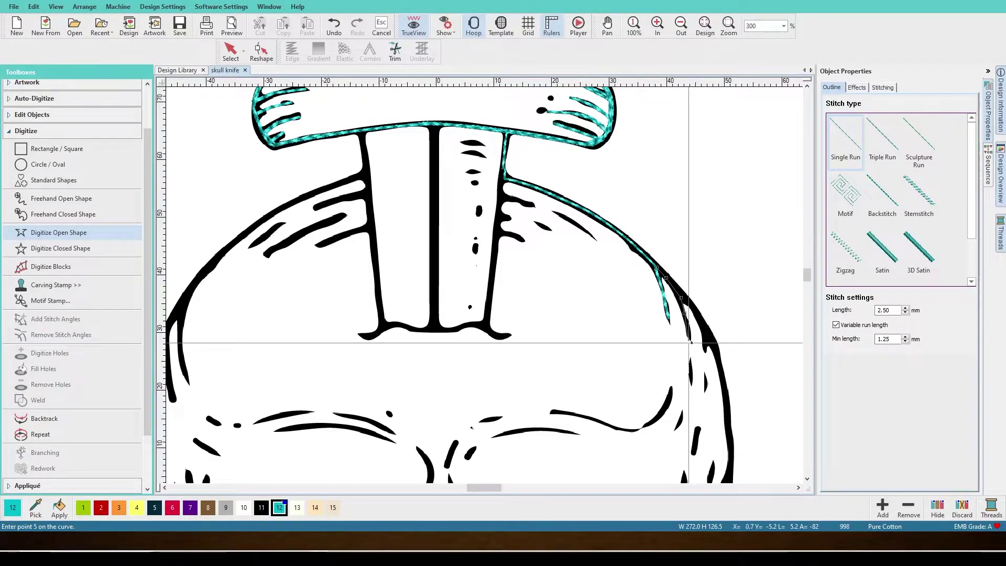
{"action": "left_click", "coordinate": [692, 339]}
{"action": "key", "text": "Return"}
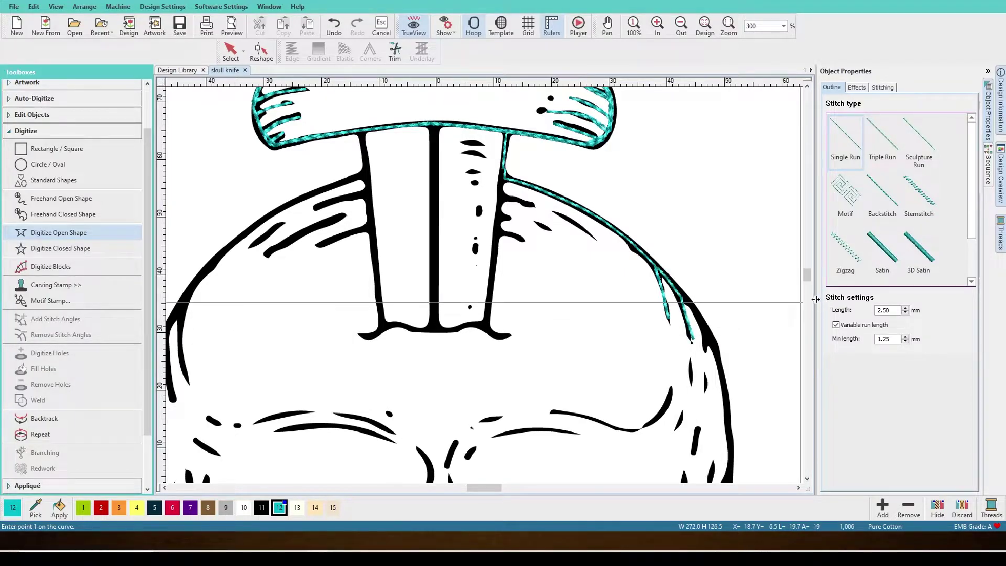
Extend the run line down through the dashes on the right side of the forehead and double back to the upper dash
{"action": "scroll", "coordinate": [807, 280], "scroll_direction": "down", "scroll_amount": 3}
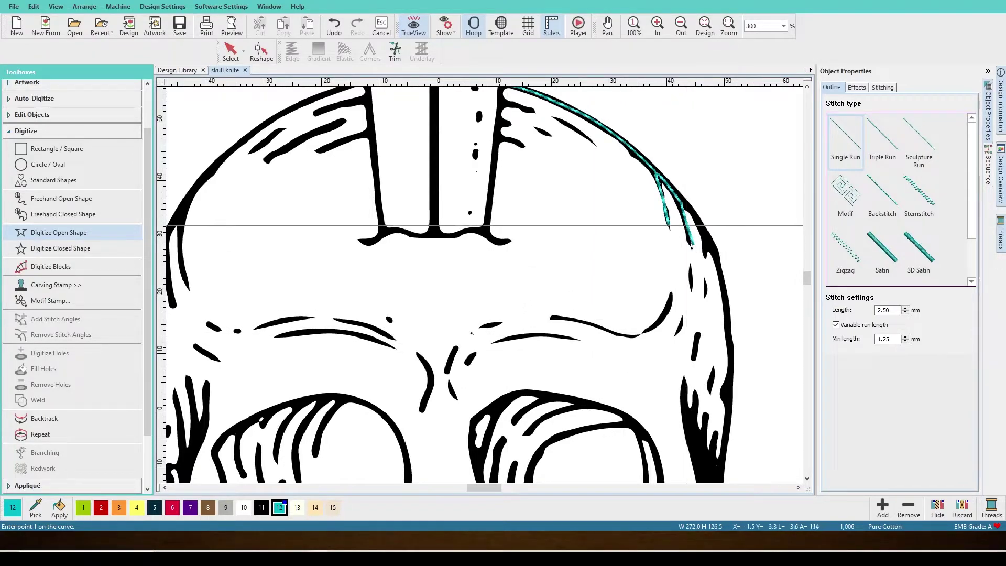
{"action": "left_click", "coordinate": [690, 271]}
{"action": "left_click", "coordinate": [687, 306]}
{"action": "left_click", "coordinate": [673, 340]}
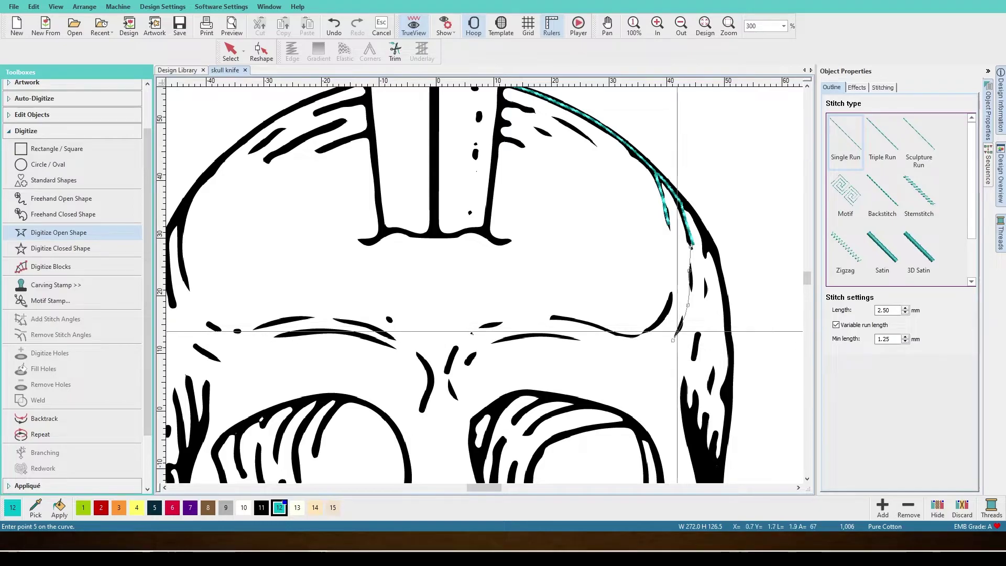
{"action": "left_click", "coordinate": [673, 341]}
{"action": "left_click", "coordinate": [684, 322]}
{"action": "left_click", "coordinate": [691, 302]}
{"action": "left_click", "coordinate": [688, 273]}
{"action": "key", "text": "Return"}
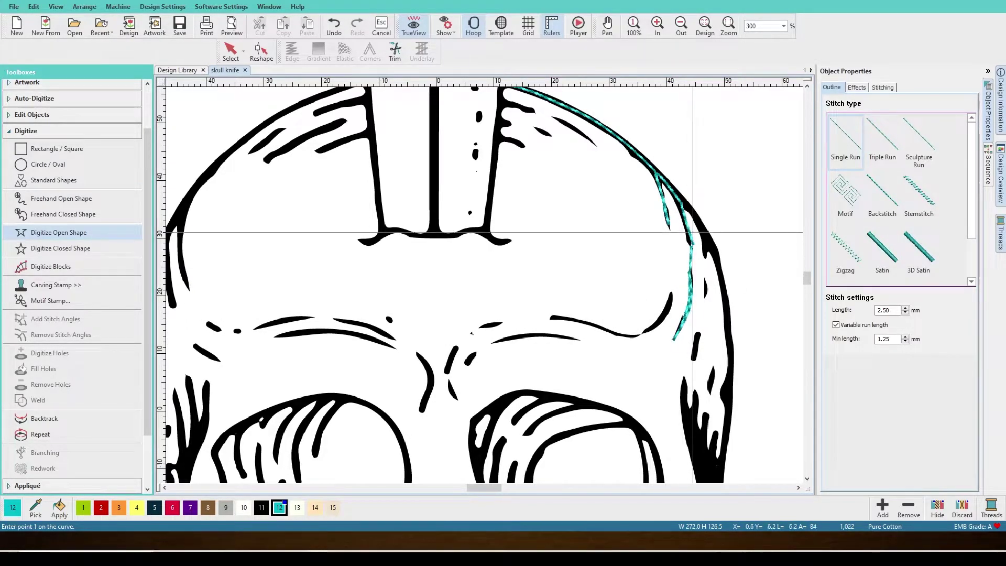
Connect from the forehead dash to the right brow line, cover its upturned outer tip, and trace the brow to its inner end
{"action": "left_click", "coordinate": [685, 282]}
{"action": "left_click", "coordinate": [681, 295]}
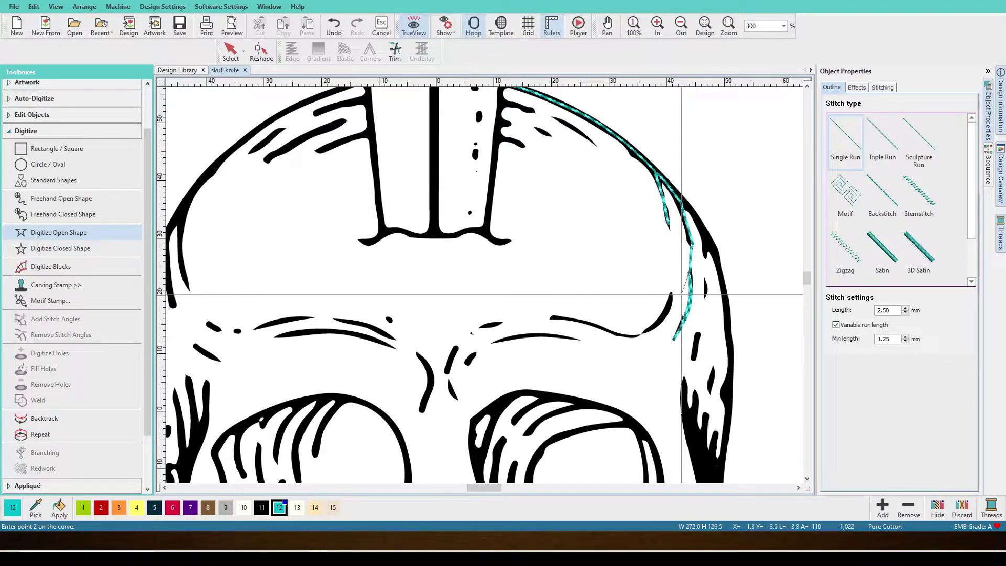
{"action": "left_click", "coordinate": [669, 310]}
{"action": "left_click", "coordinate": [658, 322]}
{"action": "left_click", "coordinate": [646, 333]}
{"action": "left_click", "coordinate": [641, 335]}
{"action": "left_click", "coordinate": [670, 296]}
{"action": "left_click", "coordinate": [664, 310]}
{"action": "left_click", "coordinate": [653, 328]}
{"action": "left_click", "coordinate": [629, 334]}
{"action": "left_click", "coordinate": [614, 334]}
{"action": "left_click", "coordinate": [589, 323]}
{"action": "left_click", "coordinate": [569, 318]}
{"action": "left_click", "coordinate": [553, 318]}
{"action": "key", "text": "Return"}
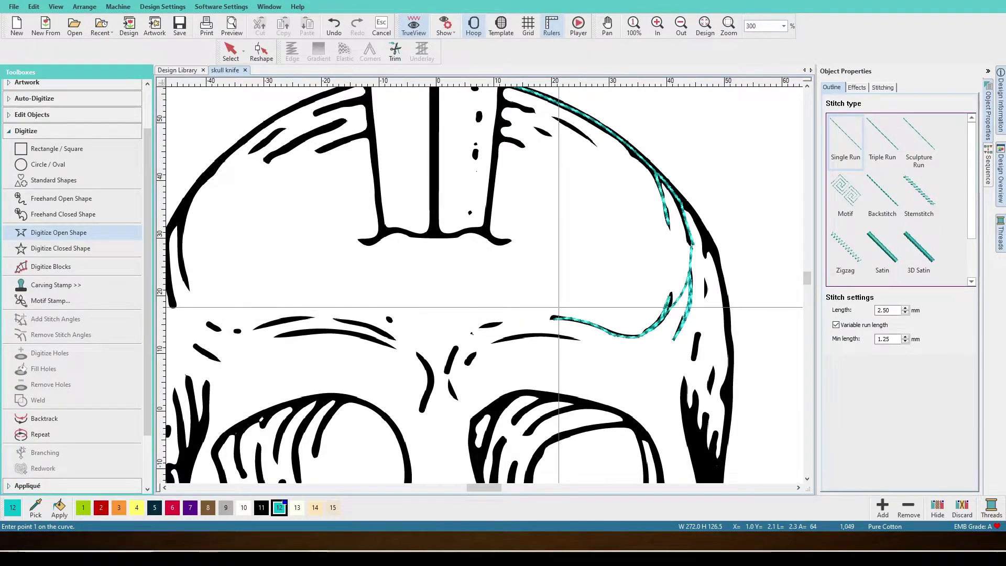
Check the stitches with the artwork hidden, and extend the right brow line across the gap and down the dashes at the nose bridge
{"action": "key", "text": "shift+b"}
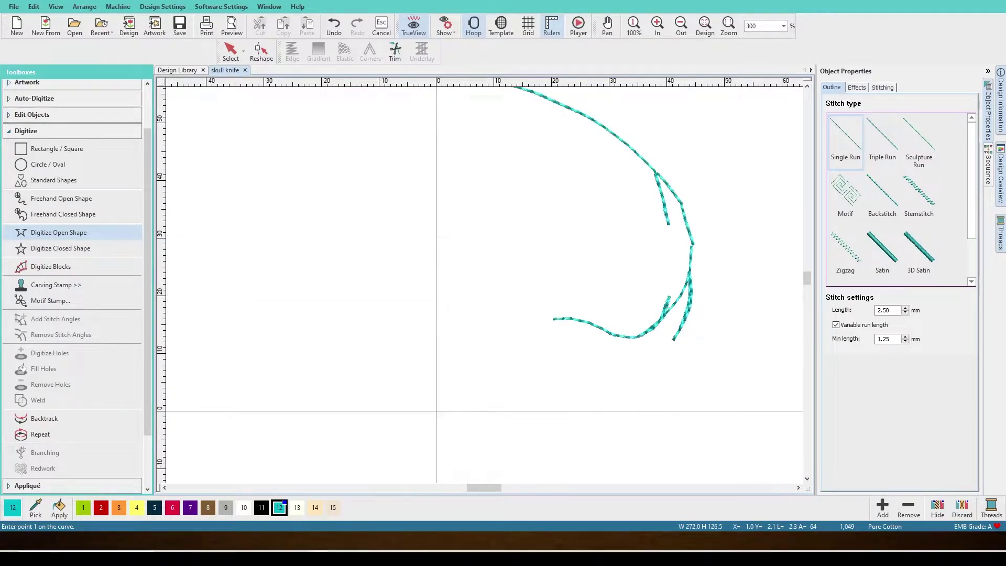
{"action": "key", "text": "shift+b"}
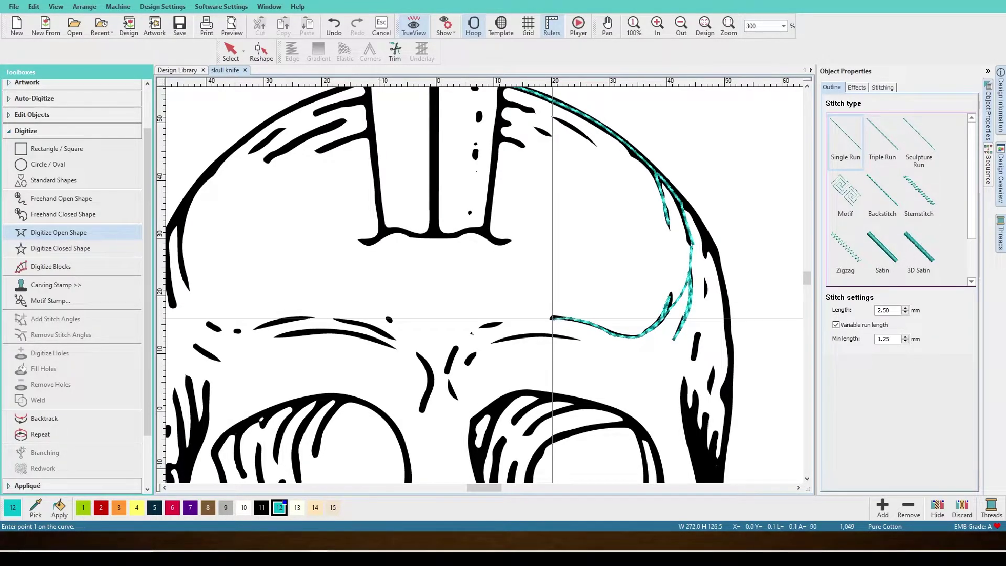
{"action": "left_click", "coordinate": [588, 322]}
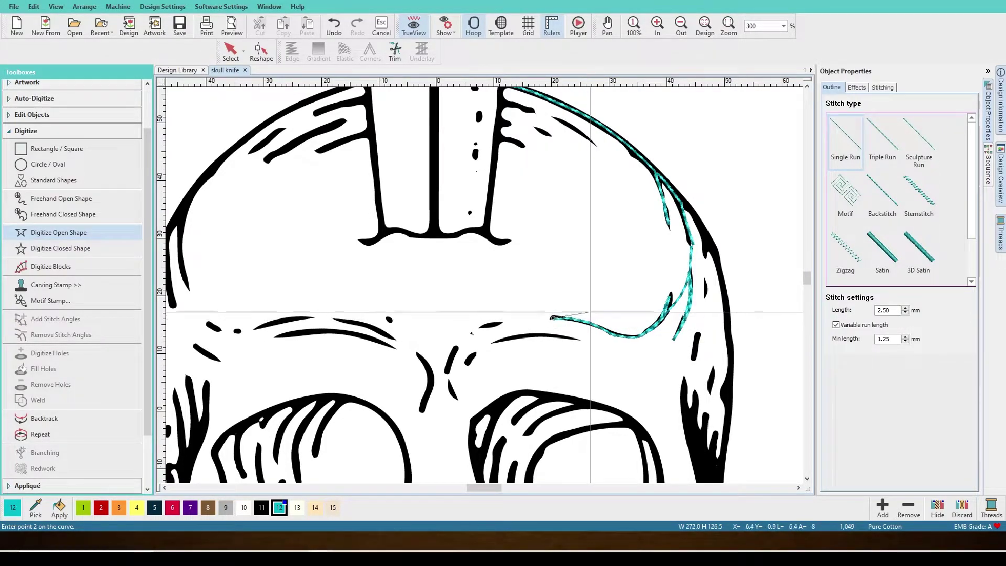
{"action": "left_click", "coordinate": [493, 324]}
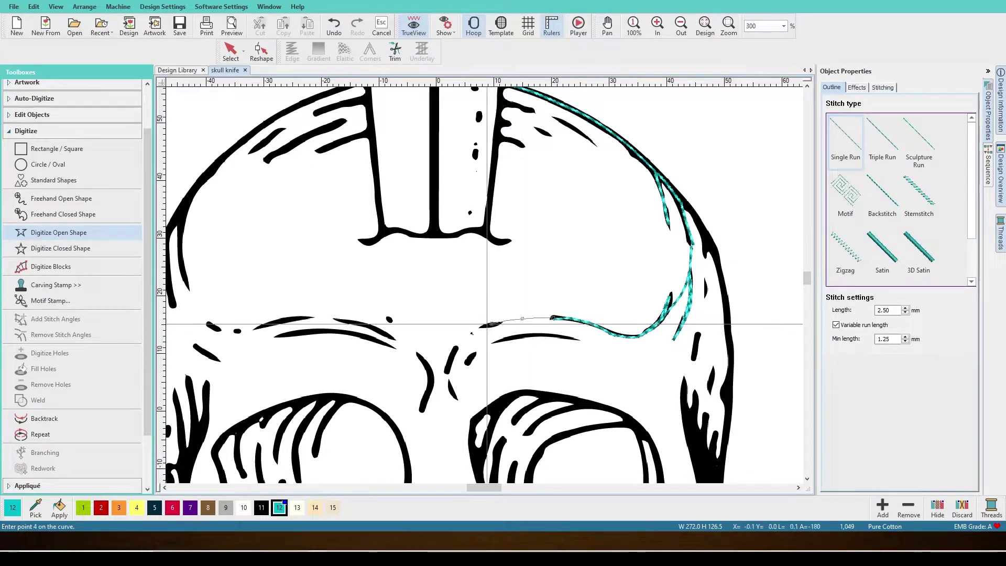
{"action": "left_click", "coordinate": [465, 335]}
{"action": "left_click", "coordinate": [448, 358]}
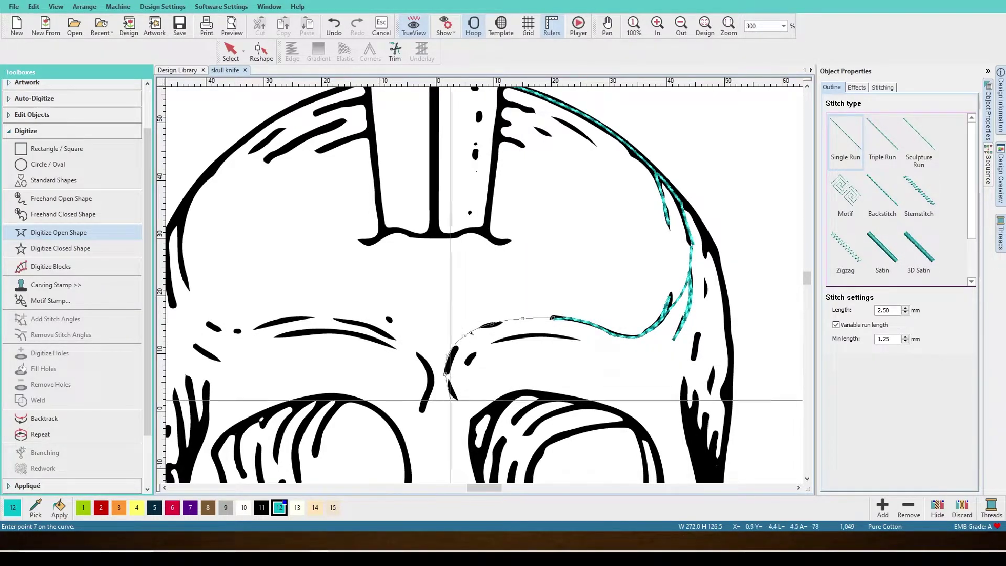
{"action": "left_click", "coordinate": [457, 400]}
{"action": "key", "text": "Return"}
Examine the eye sockets, nose, cheeks and teeth below the finished brow line for possible connecting paths
{"action": "left_click_drag", "start_coordinate": [807, 277], "coordinate": [810, 284]}
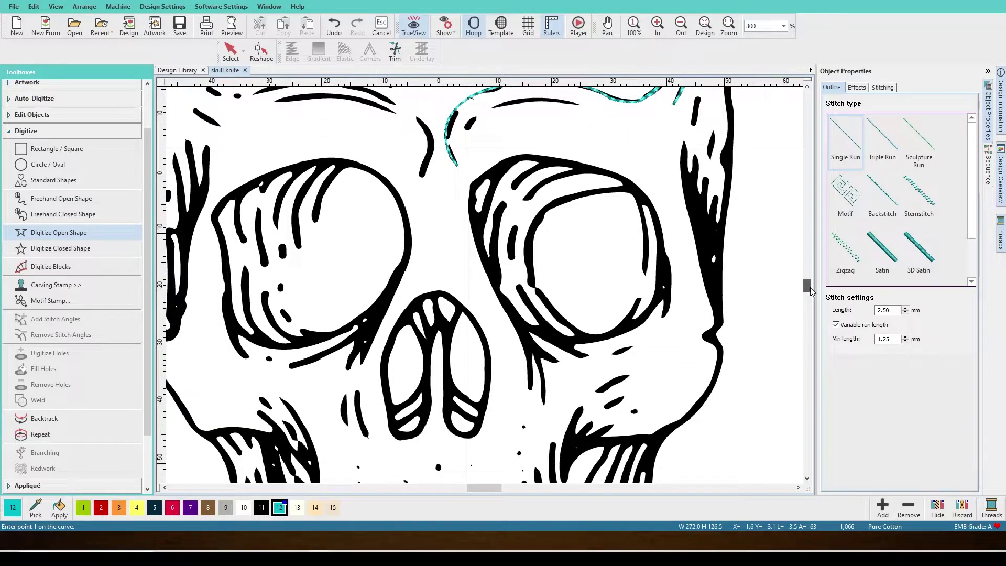
{"action": "scroll", "coordinate": [809, 291], "scroll_direction": "up", "scroll_amount": 1}
{"action": "scroll", "coordinate": [811, 291], "scroll_direction": "up", "scroll_amount": 5}
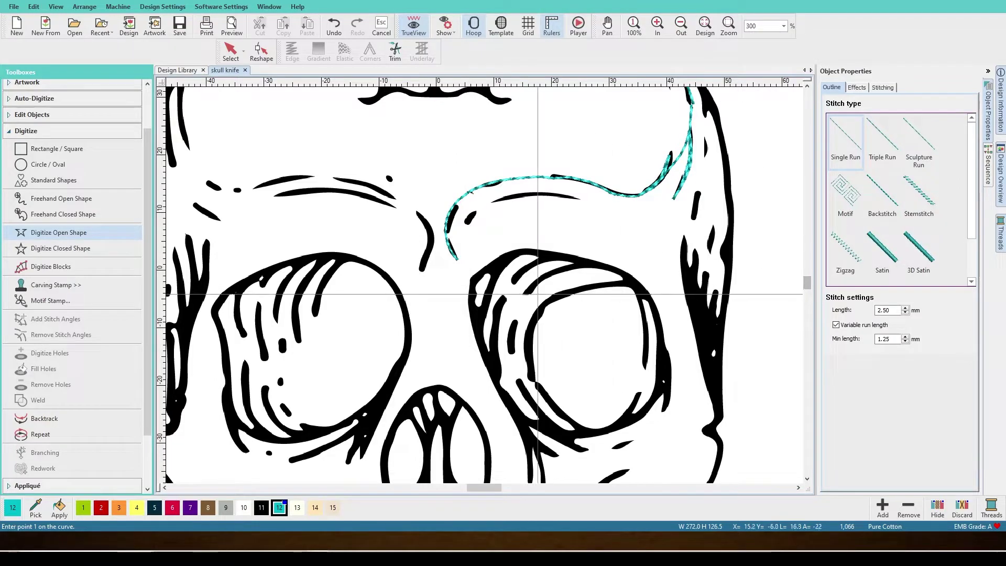
{"action": "scroll", "coordinate": [809, 288], "scroll_direction": "down", "scroll_amount": 3}
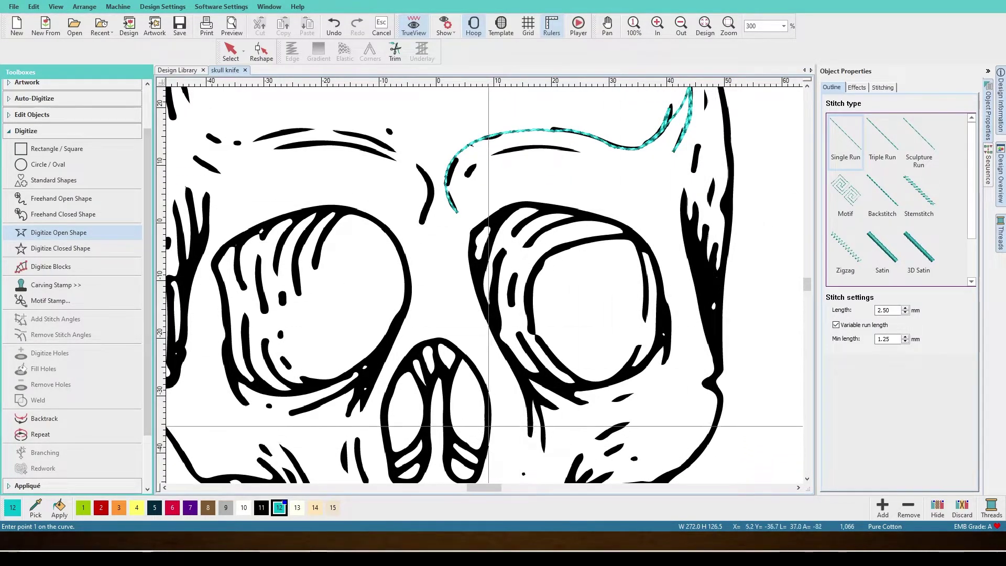
{"action": "scroll", "coordinate": [809, 288], "scroll_direction": "down", "scroll_amount": 10}
{"action": "scroll", "coordinate": [808, 294], "scroll_direction": "up", "scroll_amount": 6}
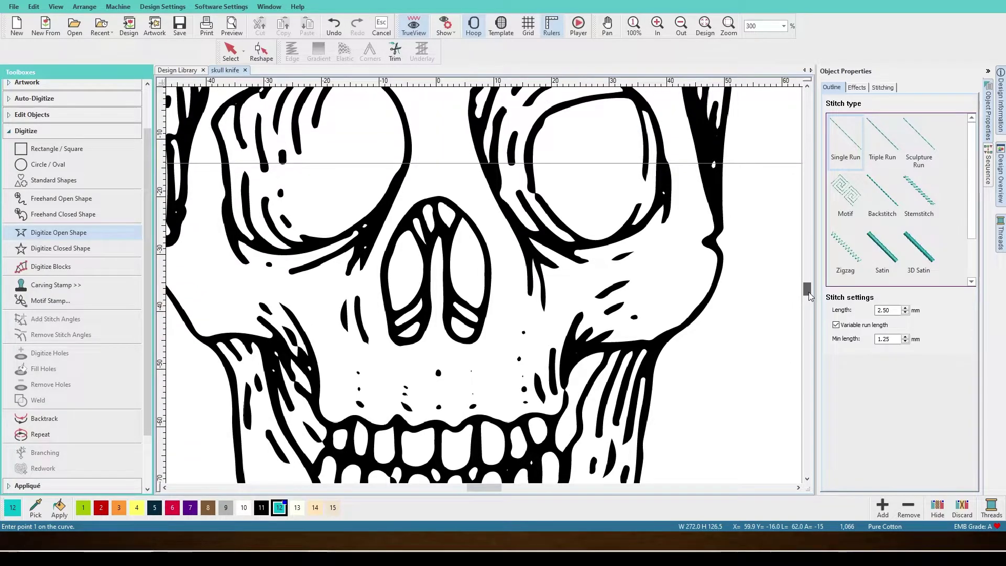
{"action": "scroll", "coordinate": [810, 294], "scroll_direction": "up", "scroll_amount": 2}
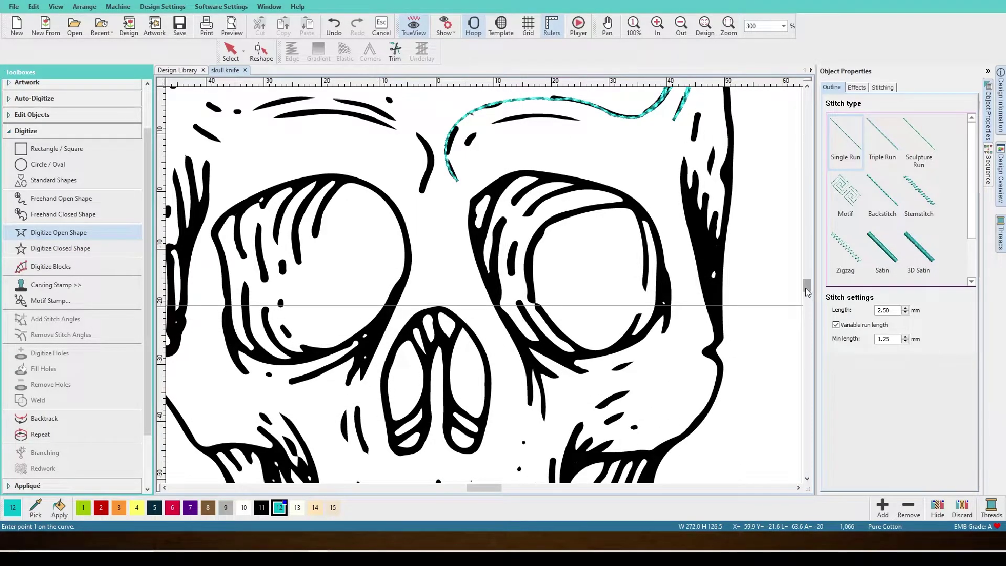
{"action": "scroll", "coordinate": [806, 291], "scroll_direction": "down", "scroll_amount": 2}
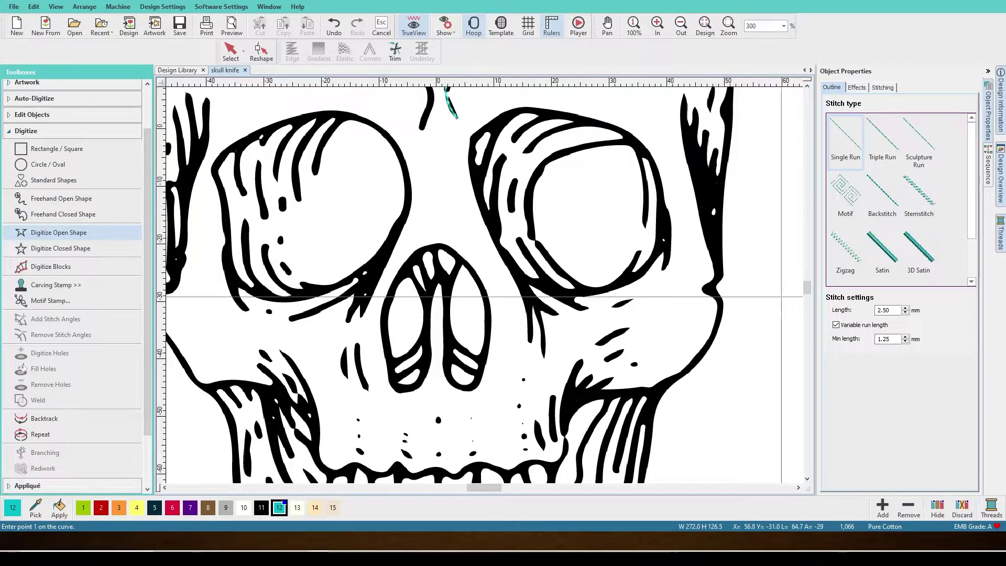
Mark the gaps around the right eye socket, below it, and under the left socket with red (color 6) freehand open shapes
{"action": "left_click", "coordinate": [99, 200]}
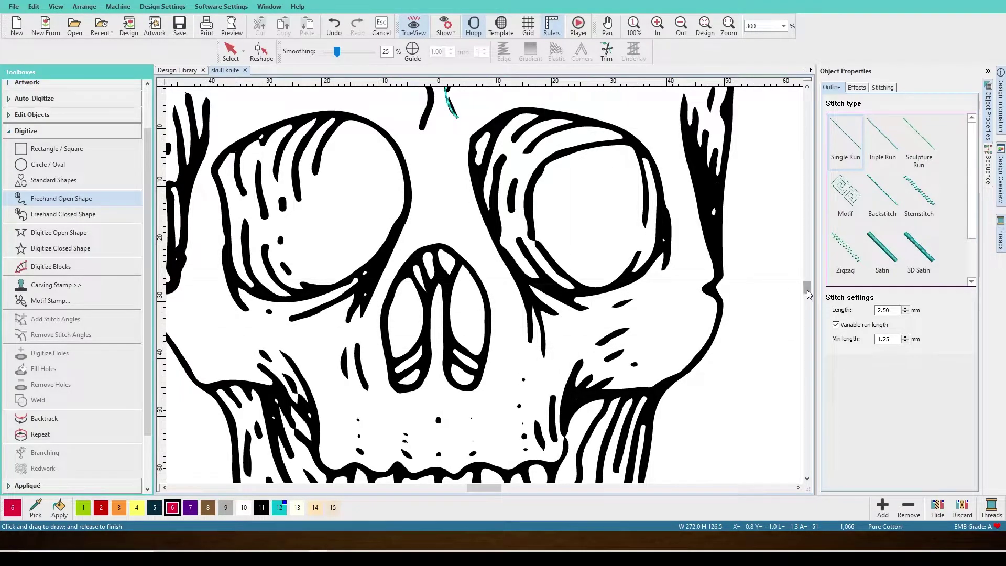
{"action": "scroll", "coordinate": [807, 293], "scroll_direction": "up", "scroll_amount": 3}
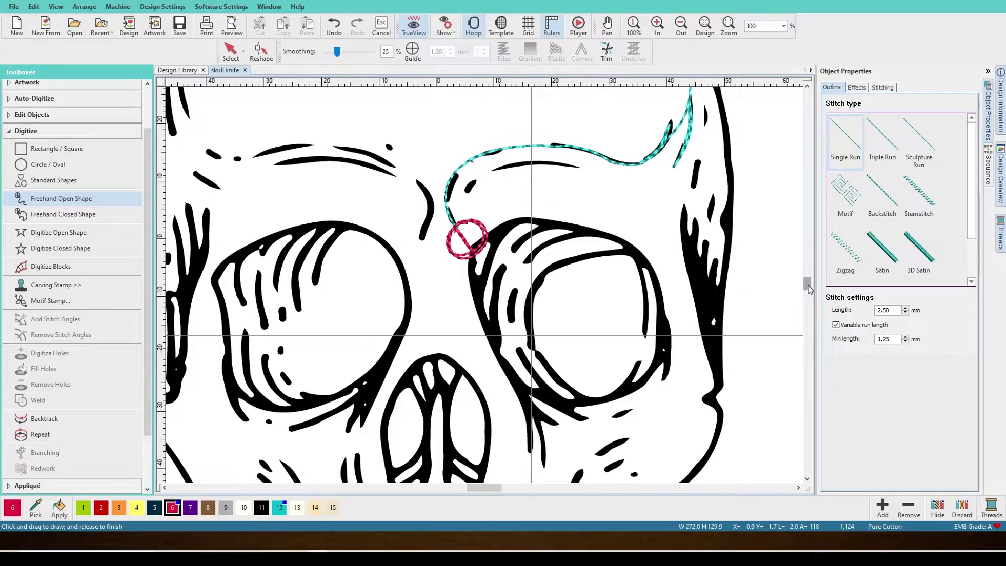
{"action": "scroll", "coordinate": [809, 289], "scroll_direction": "down", "scroll_amount": 3}
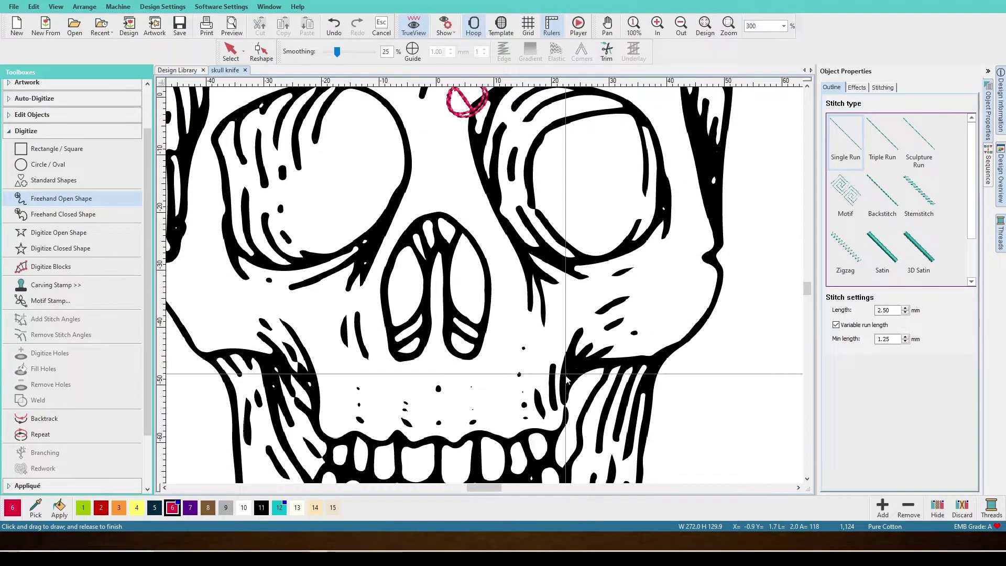
{"action": "mouse_move", "coordinate": [545, 316]}
{"action": "left_mouse_down"}
{"action": "mouse_move", "coordinate": [550, 371]}
{"action": "mouse_move", "coordinate": [546, 318]}
{"action": "mouse_move", "coordinate": [554, 362]}
{"action": "mouse_move", "coordinate": [545, 319]}
{"action": "mouse_move", "coordinate": [554, 364]}
{"action": "left_mouse_up"}
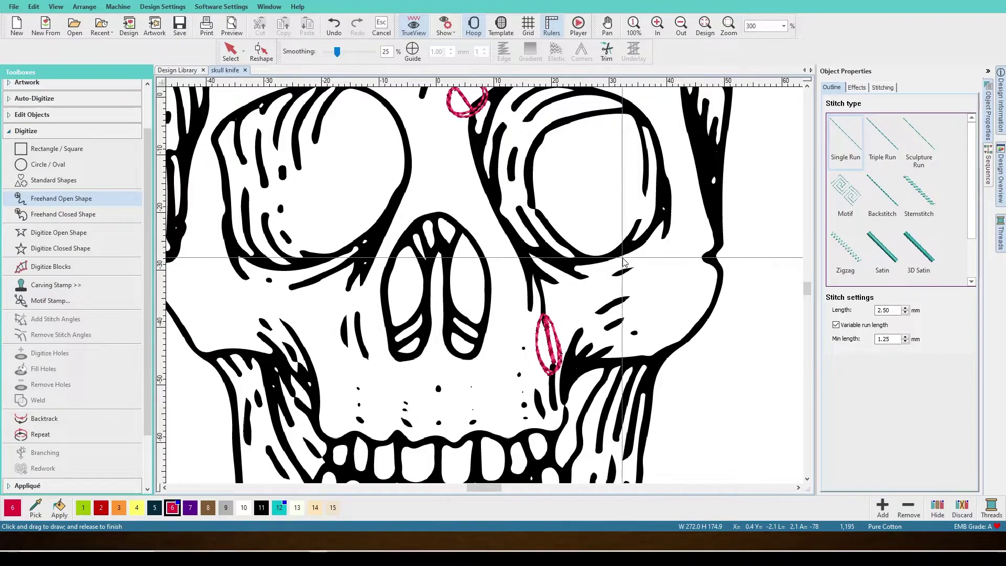
{"action": "mouse_move", "coordinate": [621, 261]}
{"action": "left_mouse_down"}
{"action": "mouse_move", "coordinate": [608, 259]}
{"action": "mouse_move", "coordinate": [629, 264]}
{"action": "mouse_move", "coordinate": [618, 273]}
{"action": "left_mouse_up"}
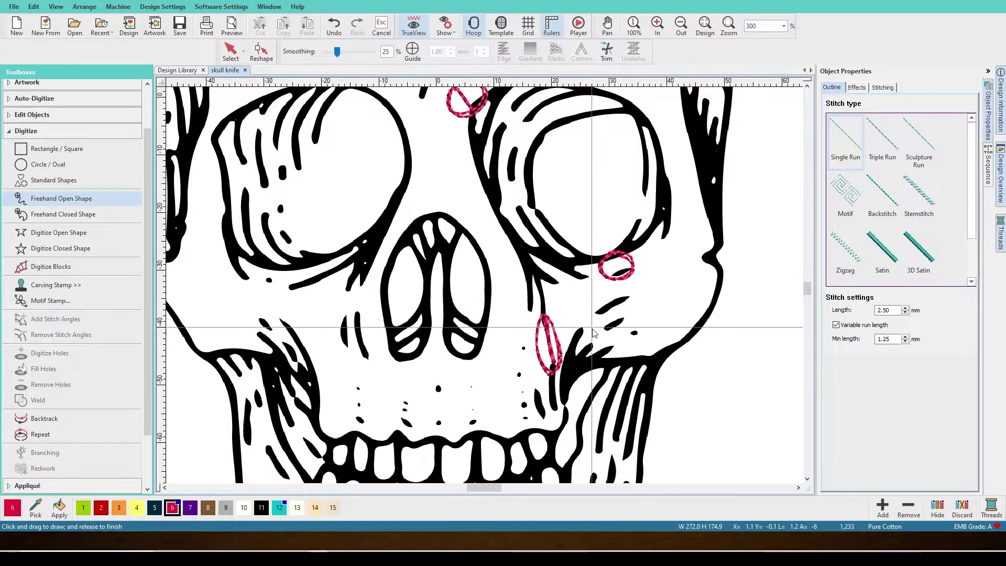
{"action": "mouse_move", "coordinate": [573, 355]}
{"action": "left_mouse_down"}
{"action": "mouse_move", "coordinate": [631, 298]}
{"action": "mouse_move", "coordinate": [590, 313]}
{"action": "mouse_move", "coordinate": [622, 285]}
{"action": "mouse_move", "coordinate": [599, 296]}
{"action": "mouse_move", "coordinate": [630, 270]}
{"action": "mouse_move", "coordinate": [620, 273]}
{"action": "mouse_move", "coordinate": [664, 213]}
{"action": "left_mouse_up"}
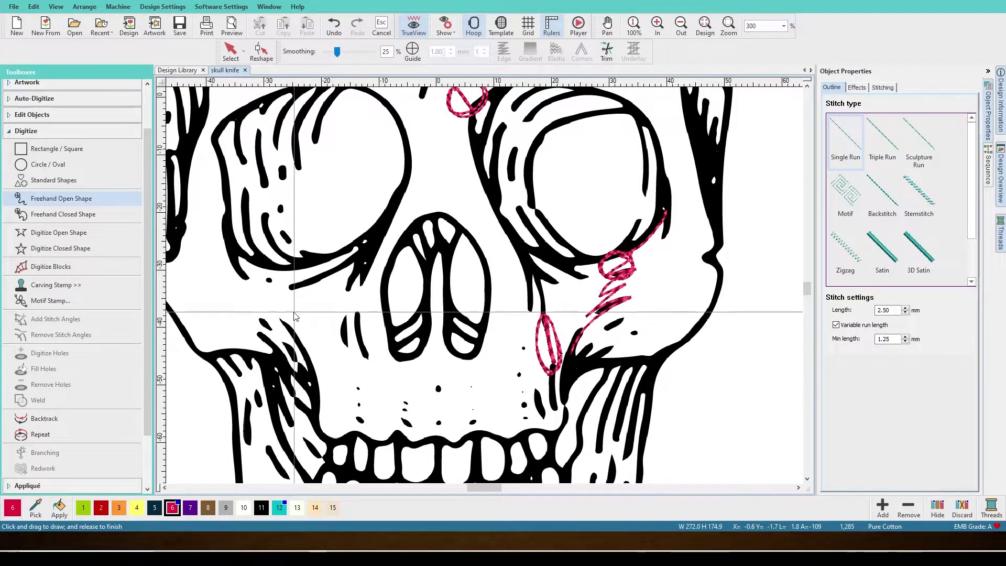
{"action": "mouse_move", "coordinate": [292, 284]}
{"action": "left_mouse_down"}
{"action": "mouse_move", "coordinate": [269, 294]}
{"action": "mouse_move", "coordinate": [309, 313]}
{"action": "mouse_move", "coordinate": [300, 277]}
{"action": "mouse_move", "coordinate": [285, 314]}
{"action": "mouse_move", "coordinate": [276, 300]}
{"action": "mouse_move", "coordinate": [282, 308]}
{"action": "left_mouse_up"}
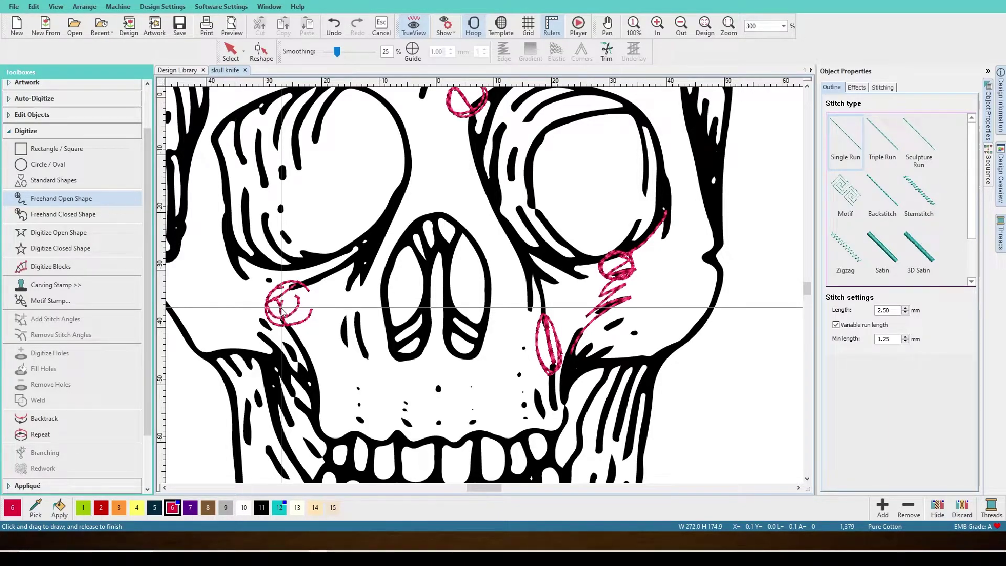
Undo all the red freehand marks around the eye sockets and cheeks
{"action": "key", "text": "ctrl+z"}
{"action": "key", "text": "ctrl+z"}
{"action": "key", "text": "ctrl+z"}
{"action": "key", "text": "ctrl+z"}
{"action": "key", "text": "ctrl+z"}
{"action": "key", "text": "ctrl+z"}
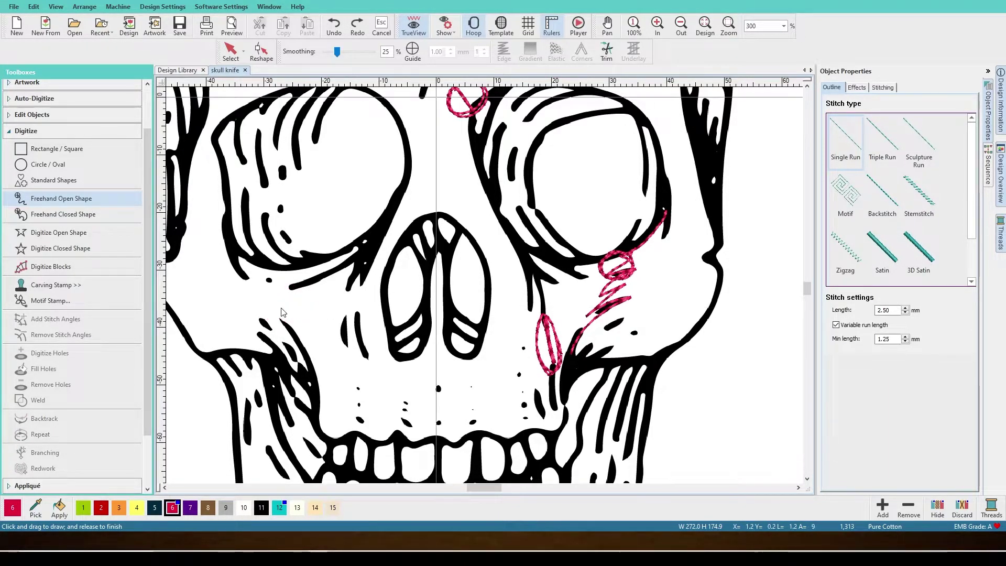
{"action": "key", "text": "ctrl+z"}
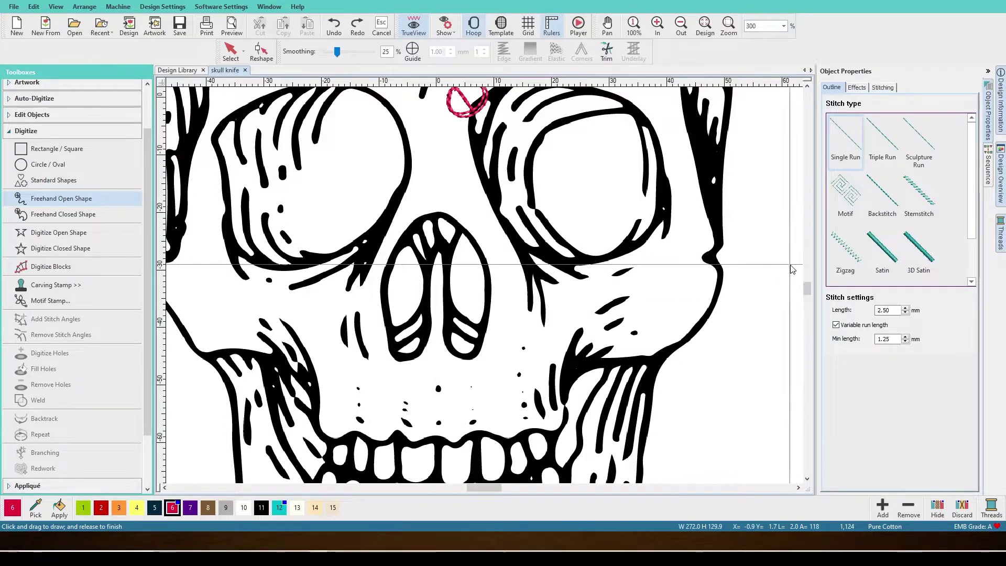
{"action": "scroll", "coordinate": [769, 287], "scroll_direction": "up", "scroll_amount": 2}
{"action": "key", "text": "ctrl+z"}
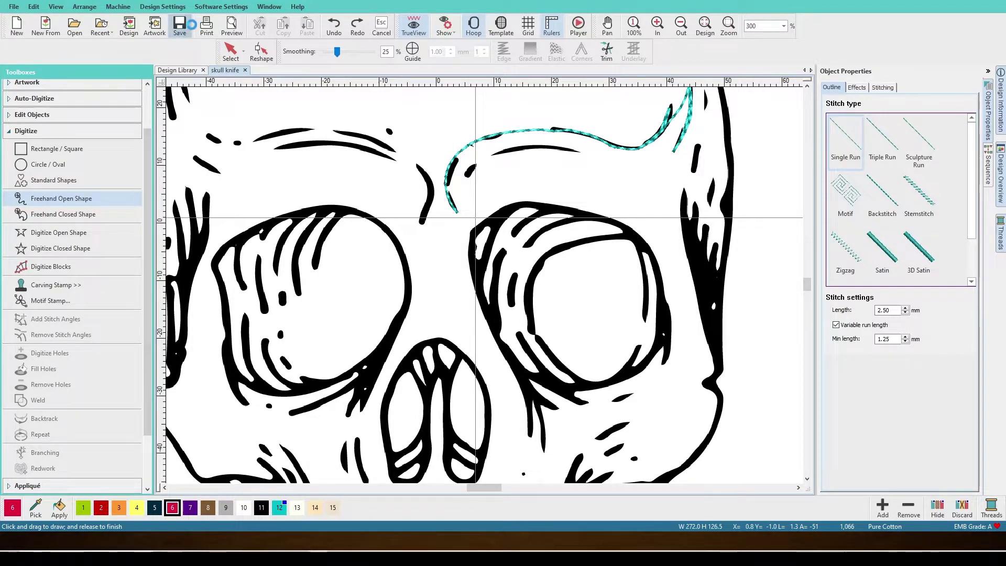
Try digitizing the lower right brow line as an open shape in red (color 6), and undo it
{"action": "scroll", "coordinate": [697, 335], "scroll_direction": "down", "scroll_amount": 1}
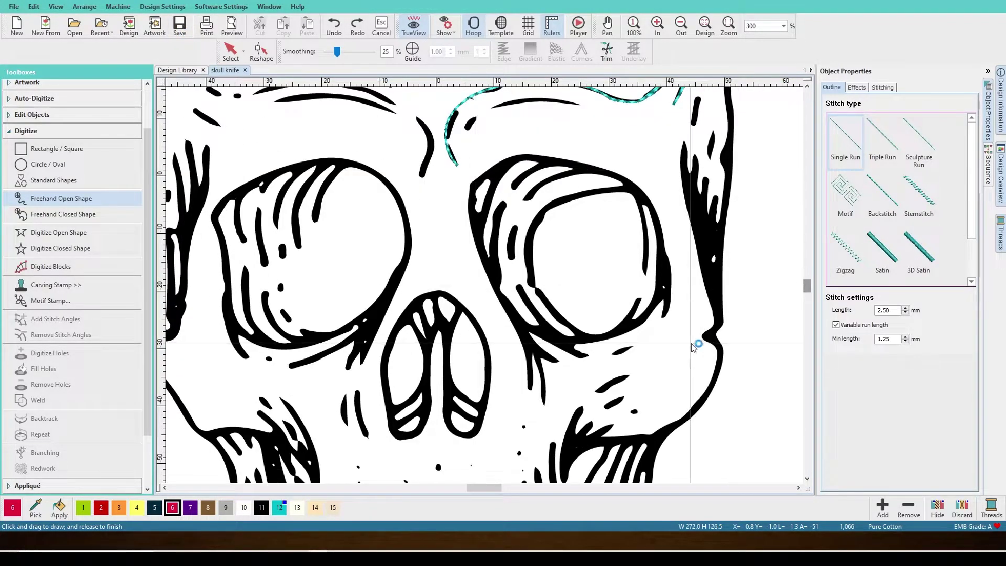
{"action": "scroll", "coordinate": [629, 331], "scroll_direction": "down", "scroll_amount": 1}
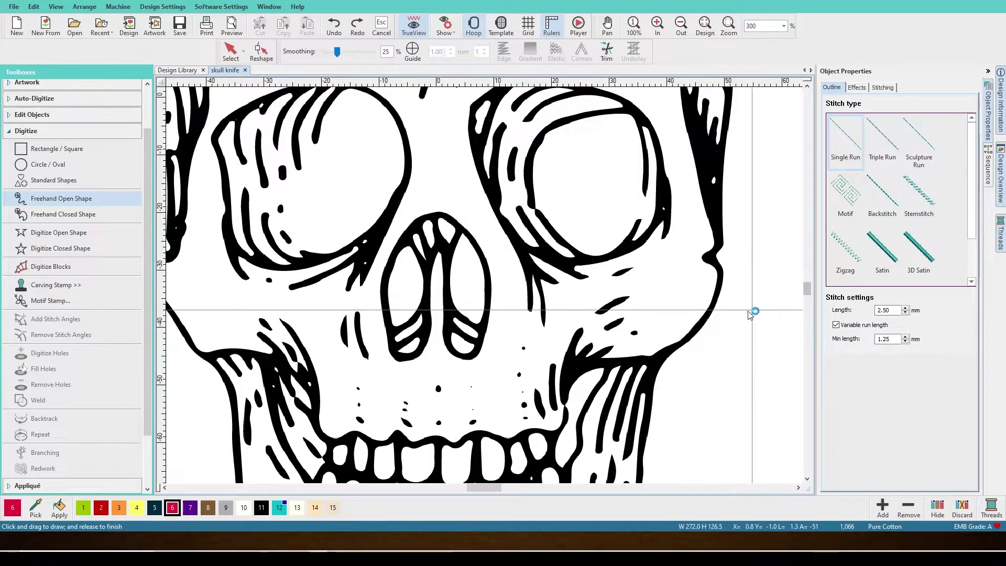
{"action": "scroll", "coordinate": [809, 292], "scroll_direction": "up", "scroll_amount": 1}
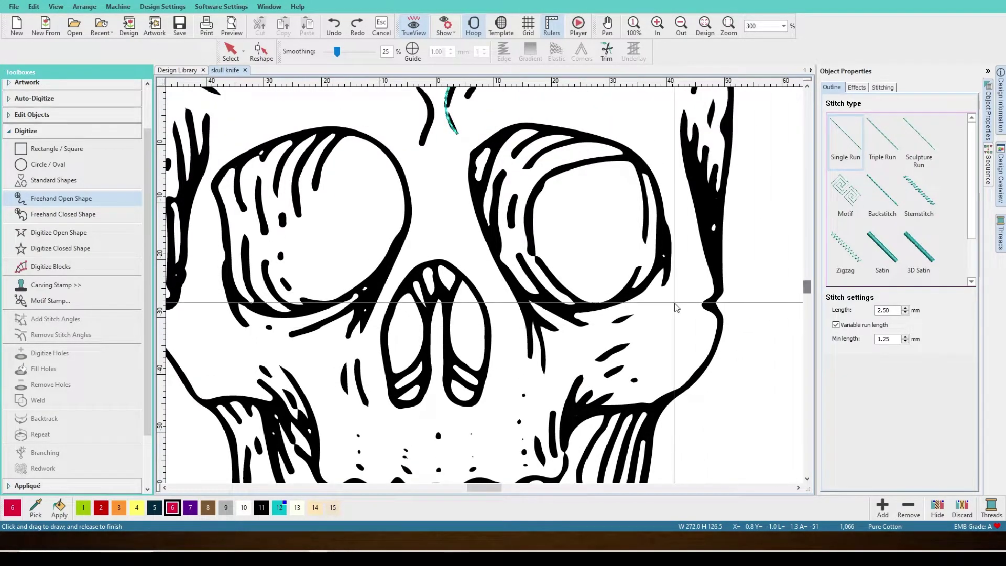
{"action": "scroll", "coordinate": [811, 291], "scroll_direction": "up", "scroll_amount": 2}
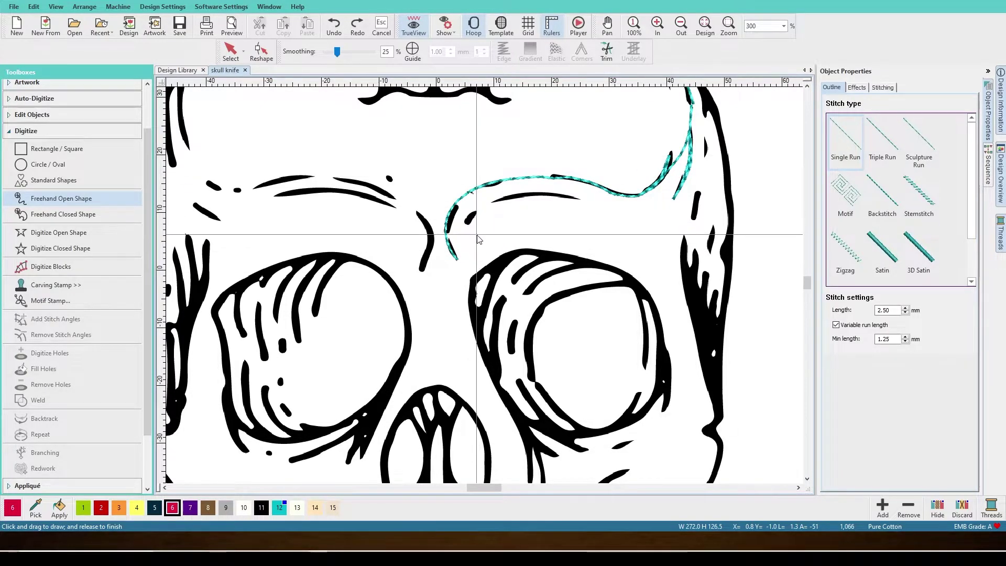
{"action": "left_click", "coordinate": [458, 262]}
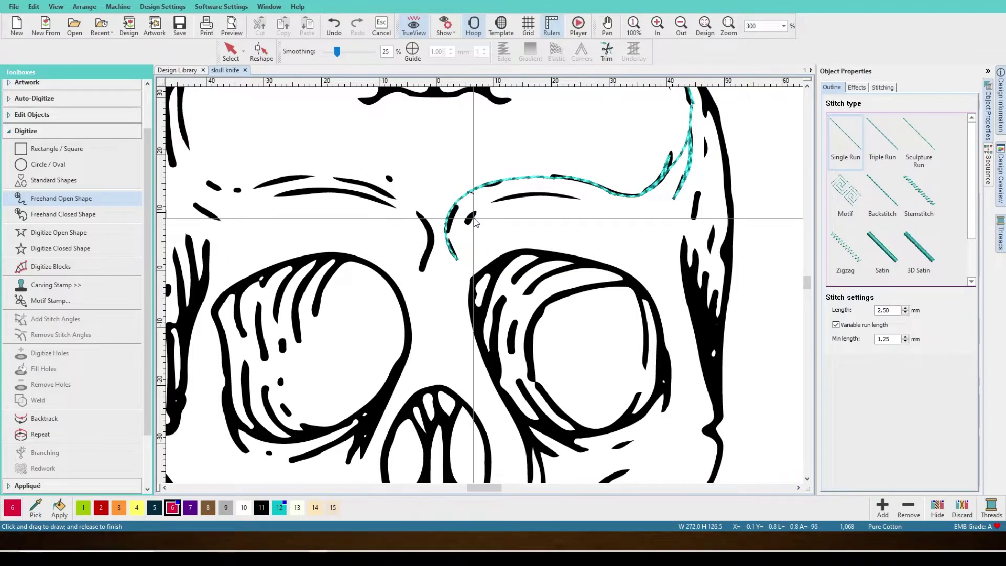
{"action": "left_click", "coordinate": [119, 232]}
{"action": "left_click", "coordinate": [458, 258]}
{"action": "left_click", "coordinate": [461, 231]}
{"action": "left_click", "coordinate": [479, 210]}
{"action": "left_click", "coordinate": [513, 196]}
{"action": "left_click", "coordinate": [577, 198]}
{"action": "key", "text": "Return"}
{"action": "key", "text": "ctrl+z"}
Digitize the lower right brow line as a curved open shape in color 12, starting from the nose-bridge end of the upper brow line
{"action": "left_click", "coordinate": [279, 508]}
{"action": "left_click", "coordinate": [457, 258]}
{"action": "right_click", "coordinate": [476, 211]}
{"action": "right_click", "coordinate": [530, 193]}
{"action": "left_click", "coordinate": [578, 199]}
{"action": "key", "text": "Return"}
{"action": "left_click", "coordinate": [578, 199]}
{"action": "key", "text": "Return"}
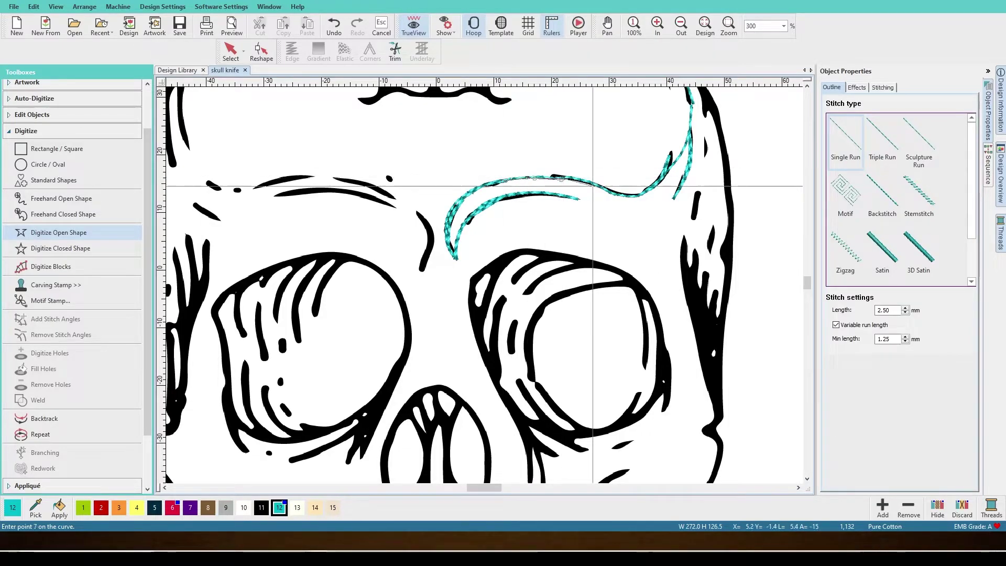
Digitize a return open line from the outer end of the right brow up along the forehead stitches towards the skull outline
{"action": "scroll", "coordinate": [717, 195], "scroll_direction": "up", "scroll_amount": 2}
{"action": "scroll", "coordinate": [707, 213], "scroll_direction": "up", "scroll_amount": 2}
{"action": "double_click", "coordinate": [752, 26]}
{"action": "type", "text": "300"}
{"action": "key", "text": "Return"}
{"action": "scroll", "coordinate": [686, 220], "scroll_direction": "right", "scroll_amount": 1}
{"action": "left_click", "coordinate": [634, 221]}
{"action": "right_click", "coordinate": [633, 200]}
{"action": "key", "text": "Return"}
Digitize open lines down the inner temple dashes and along the outer skull outline on the right temple
{"action": "left_click", "coordinate": [608, 134]}
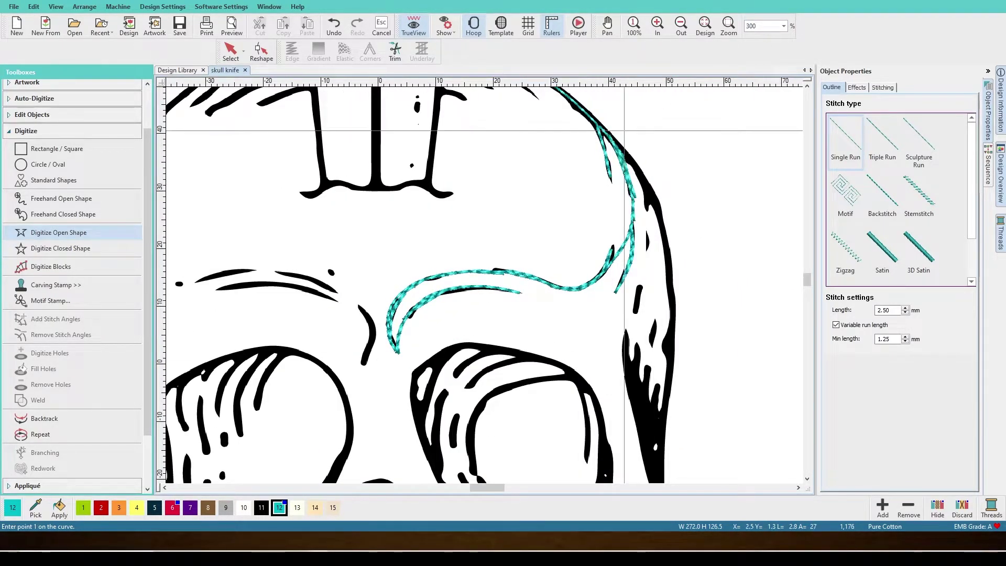
{"action": "left_click", "coordinate": [628, 155]}
{"action": "left_click", "coordinate": [641, 175]}
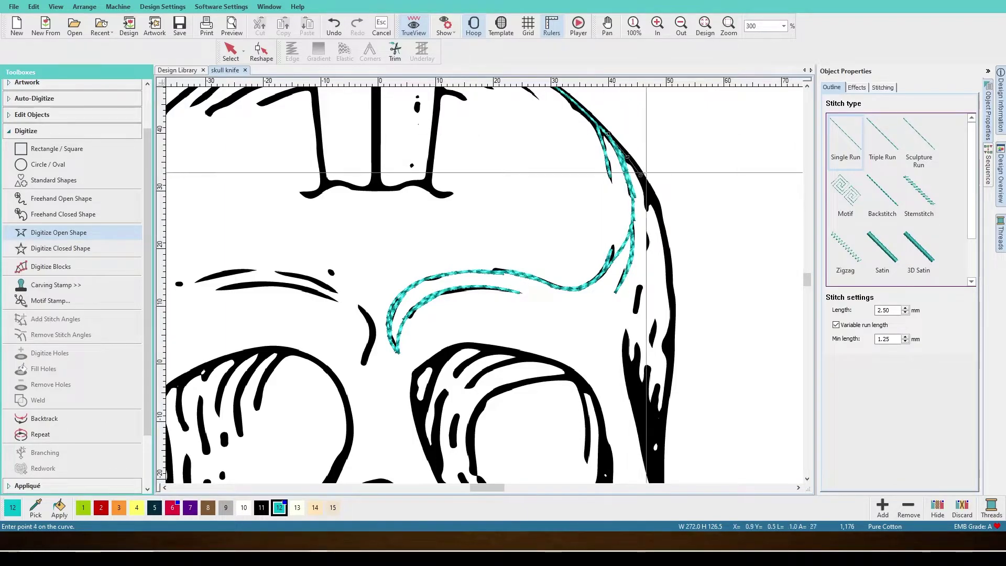
{"action": "left_click", "coordinate": [648, 197]}
{"action": "left_click_drag", "start_coordinate": [809, 279], "coordinate": [810, 280]}
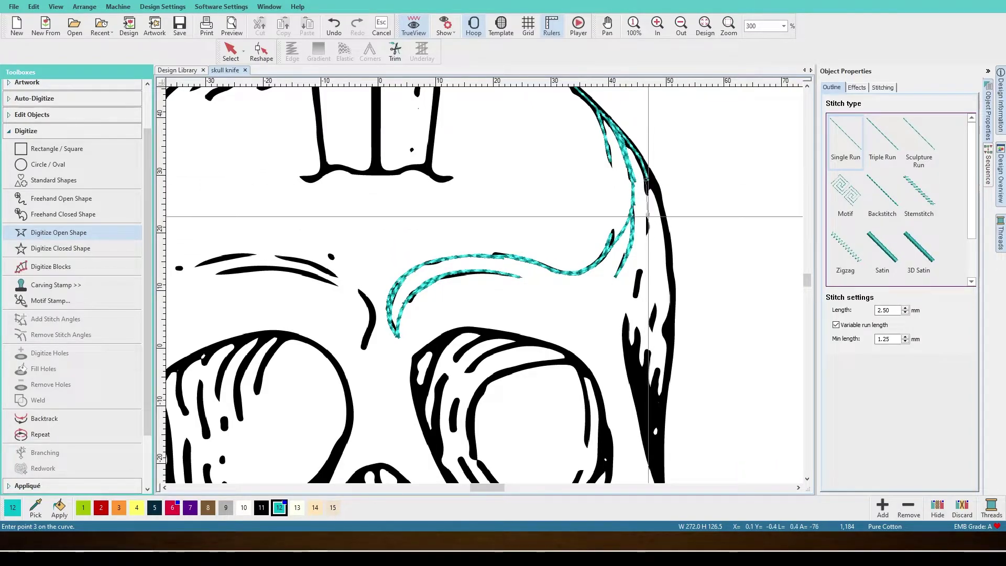
{"action": "left_click", "coordinate": [642, 269]}
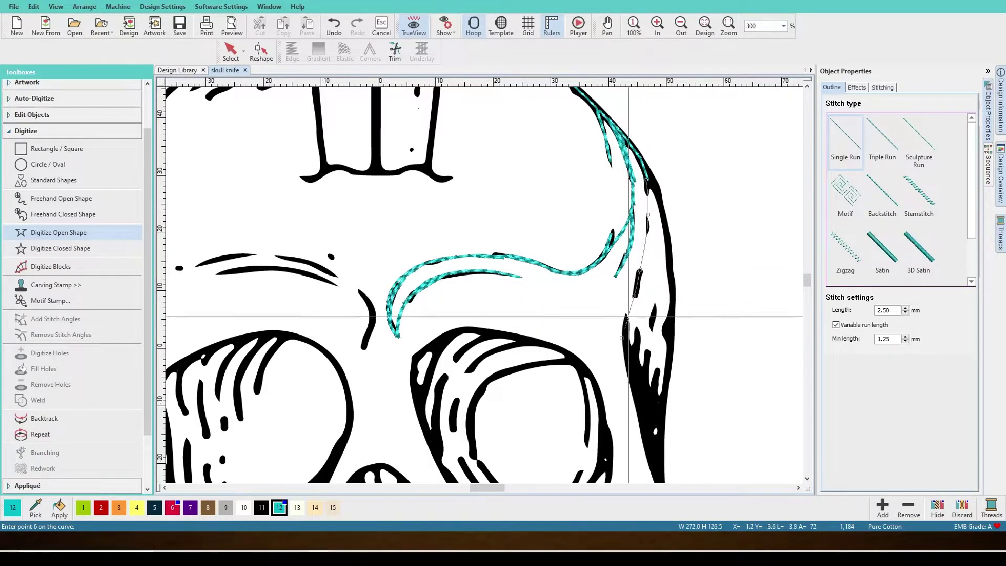
{"action": "left_click", "coordinate": [643, 258]}
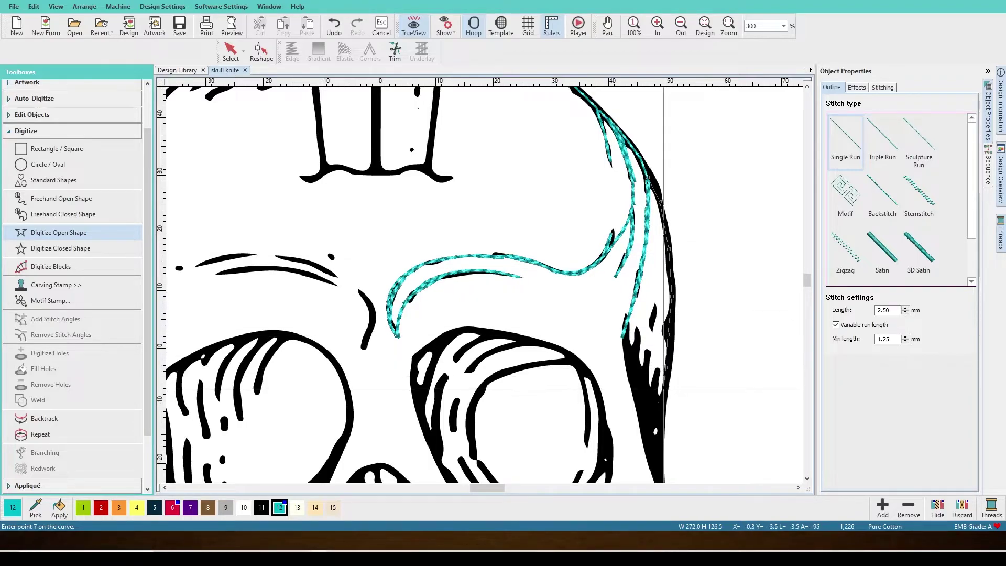
{"action": "key", "text": "Return"}
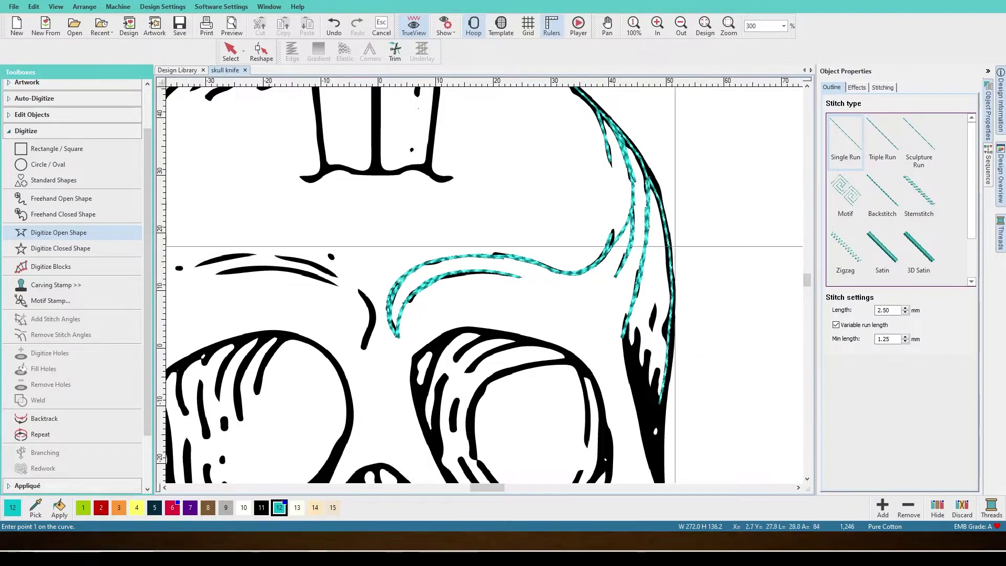
Digitize one zigzag open line up and down the shading spikes of the right temple, between the outer outline and the inner temple line
{"action": "scroll", "coordinate": [629, 283], "scroll_direction": "down", "scroll_amount": 3}
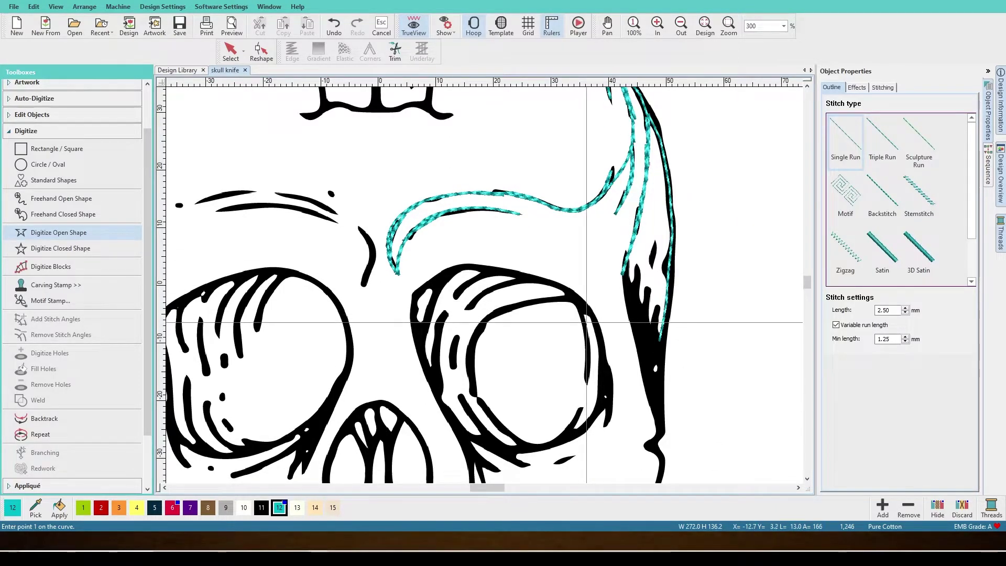
{"action": "scroll", "coordinate": [724, 276], "scroll_direction": "down", "scroll_amount": 3}
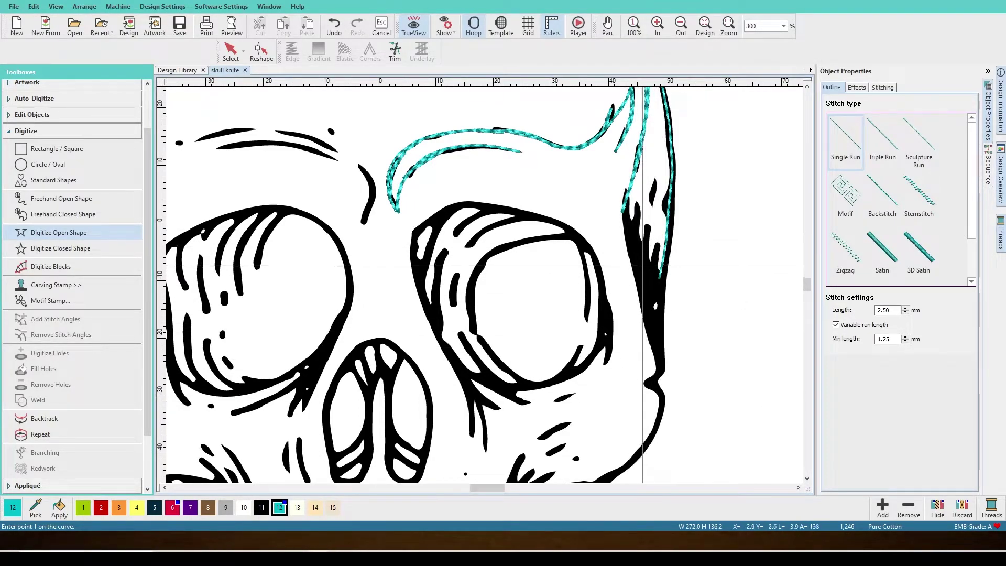
{"action": "scroll", "coordinate": [821, 293], "scroll_direction": "up", "scroll_amount": 3}
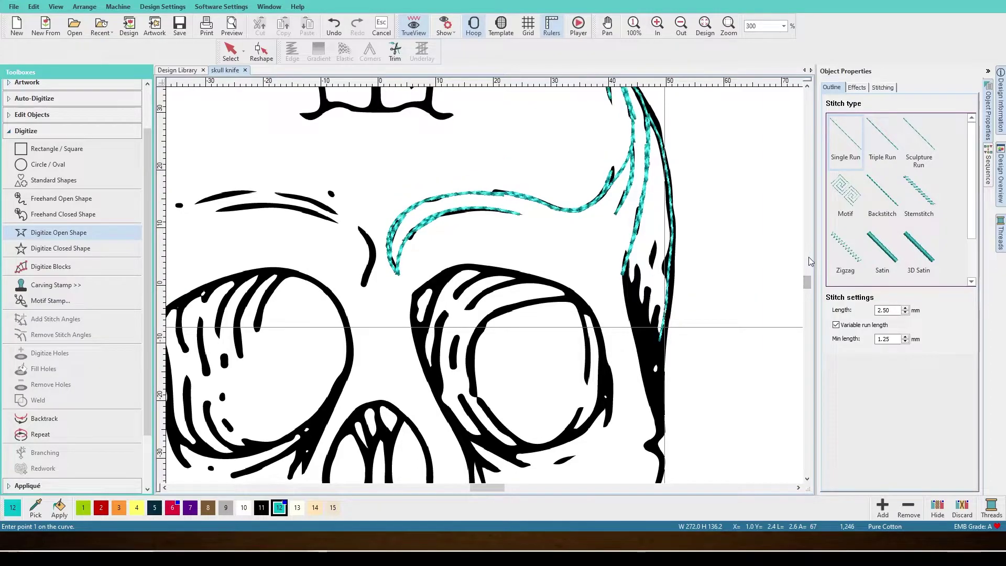
{"action": "left_click", "coordinate": [660, 338]}
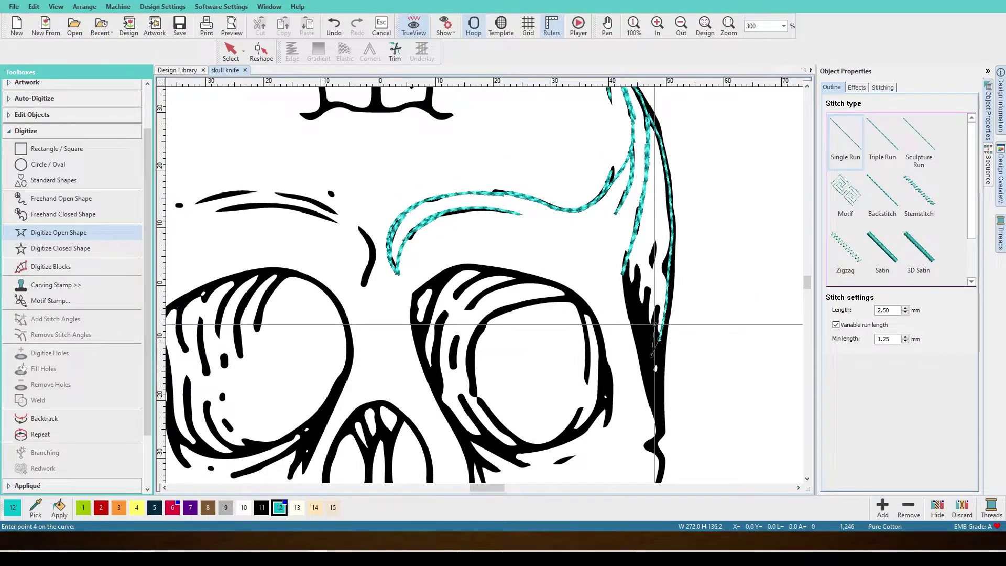
{"action": "left_click", "coordinate": [659, 288]}
{"action": "left_click", "coordinate": [667, 256]}
{"action": "left_click", "coordinate": [659, 304]}
{"action": "left_click", "coordinate": [651, 351]}
{"action": "left_click", "coordinate": [647, 332]}
{"action": "left_click", "coordinate": [646, 310]}
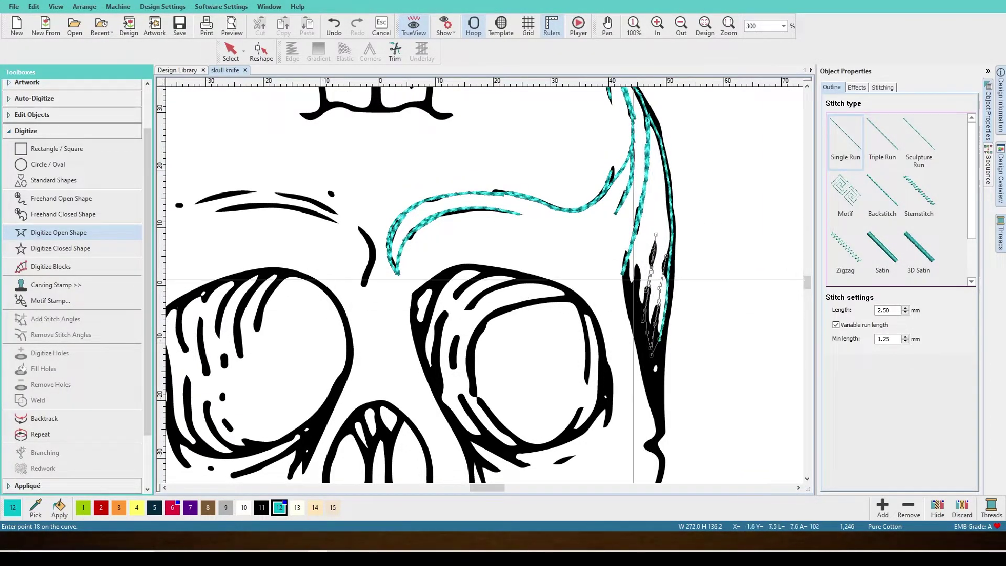
{"action": "key", "text": "Return"}
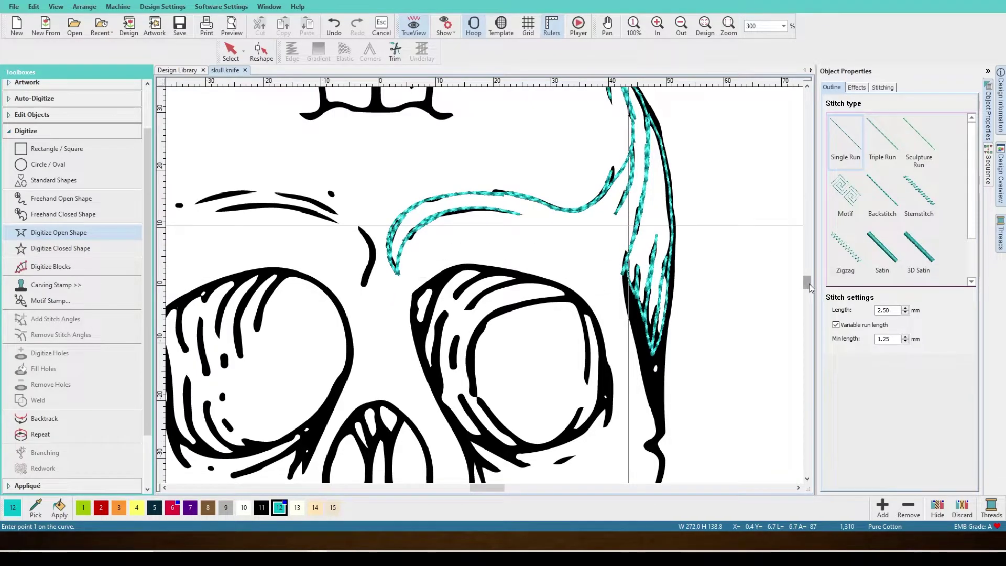
Cover the black shading of the lower right temple with repeated open lines running down to the cheekbone notch
{"action": "scroll", "coordinate": [809, 288], "scroll_direction": "down", "scroll_amount": 3}
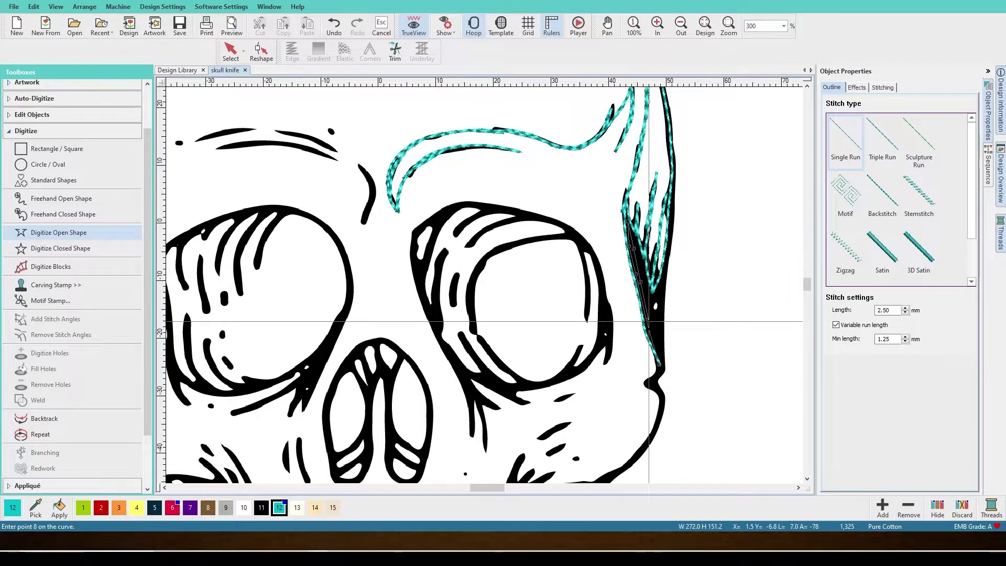
{"action": "left_click", "coordinate": [656, 344]}
{"action": "left_click", "coordinate": [660, 348]}
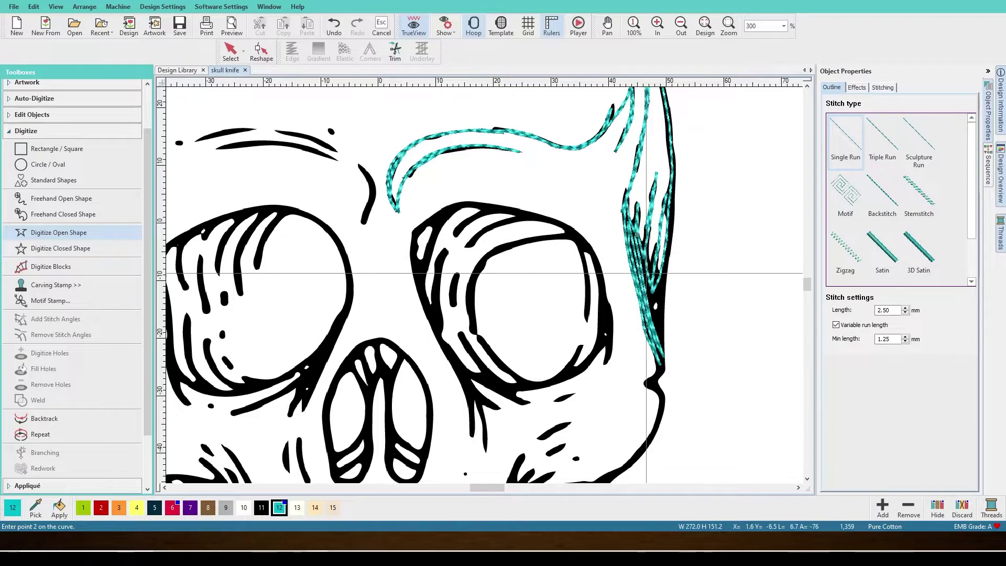
{"action": "left_click", "coordinate": [659, 310]}
{"action": "left_click", "coordinate": [662, 329]}
{"action": "left_click", "coordinate": [655, 291]}
{"action": "left_click", "coordinate": [664, 316]}
{"action": "left_click", "coordinate": [662, 291]}
{"action": "left_click", "coordinate": [666, 272]}
{"action": "left_click", "coordinate": [656, 276]}
{"action": "key", "text": "Return"}
Toggle the artwork to check coverage, and digitize the outer edge of the right temple down to the cheekbone notch
{"action": "key", "text": "d"}
{"action": "key", "text": "d"}
{"action": "left_click", "coordinate": [668, 256]}
{"action": "left_click", "coordinate": [662, 290]}
{"action": "left_click", "coordinate": [661, 317]}
{"action": "left_click", "coordinate": [661, 331]}
{"action": "left_click", "coordinate": [660, 352]}
{"action": "left_click", "coordinate": [661, 370]}
{"action": "key", "text": "Return"}
Review the stitched lines at 100% zoom, and return the view to 300%
{"action": "triple_click", "coordinate": [765, 26]}
{"action": "type", "text": "100"}
{"action": "key", "text": "Return"}
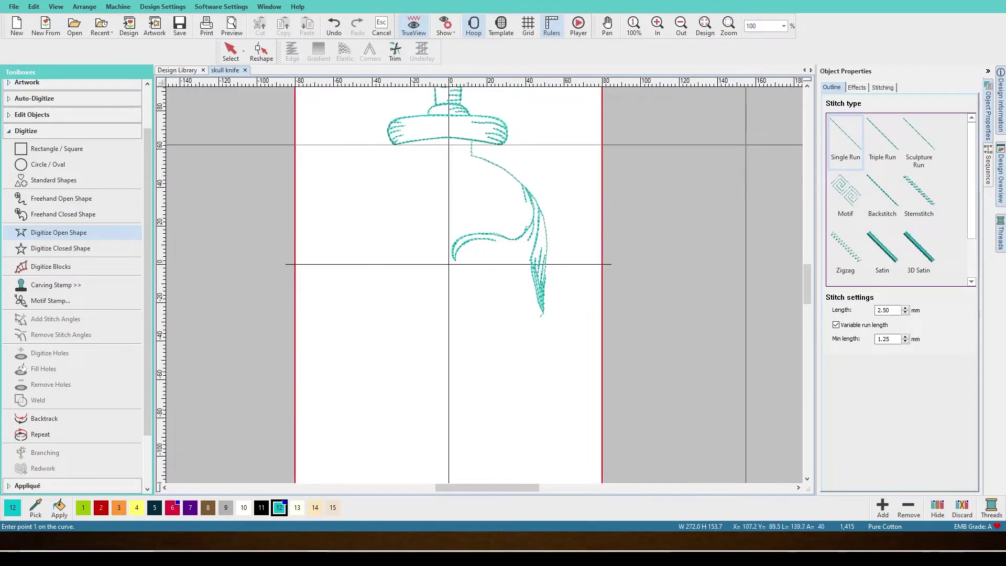
{"action": "type", "text": "300"}
{"action": "key", "text": "Return"}
Digitize the right cheekbone outline from the notch around the curve to the corner above the jaw
{"action": "left_click", "coordinate": [653, 304]}
{"action": "left_click", "coordinate": [662, 328]}
{"action": "left_click_drag", "start_coordinate": [807, 285], "coordinate": [807, 292]}
{"action": "left_click", "coordinate": [637, 376]}
{"action": "left_click", "coordinate": [596, 407]}
{"action": "key", "text": "Return"}
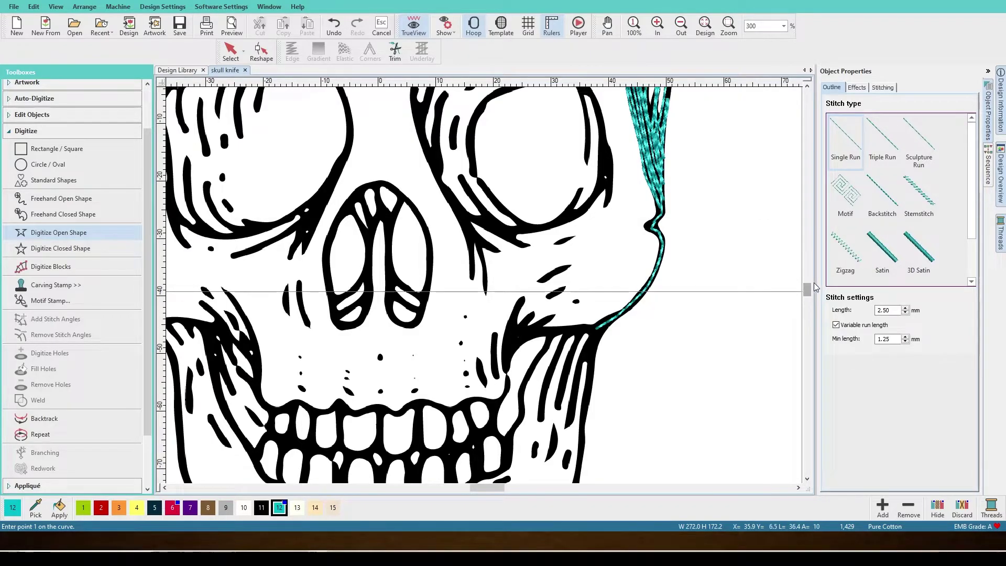
Digitize the lower edge of the right cheekbone inward, out along the lowest cheek dash, and back to the inner corner
{"action": "scroll", "coordinate": [810, 297], "scroll_direction": "left", "scroll_amount": 2}
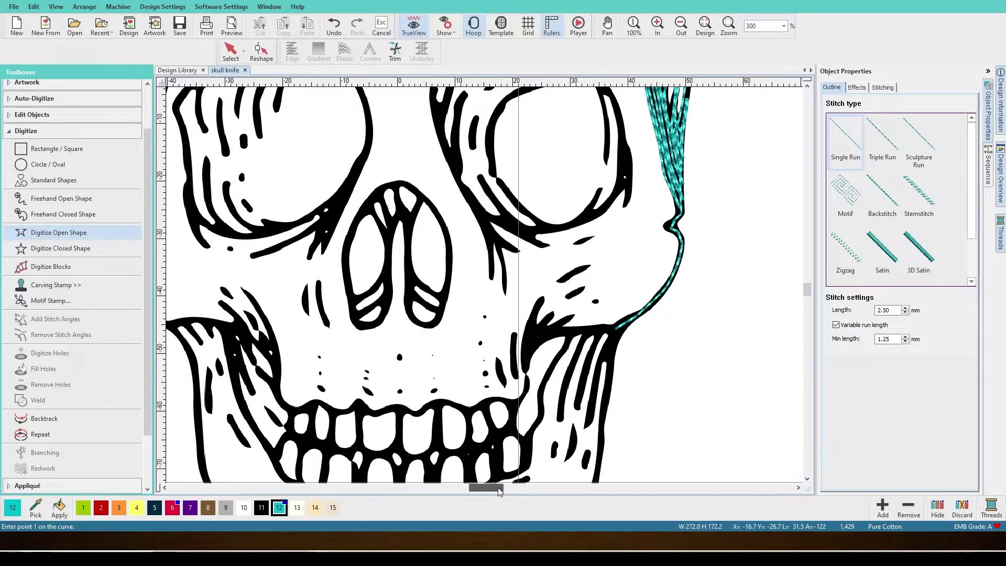
{"action": "scroll", "coordinate": [516, 202], "scroll_direction": "up", "scroll_amount": 3}
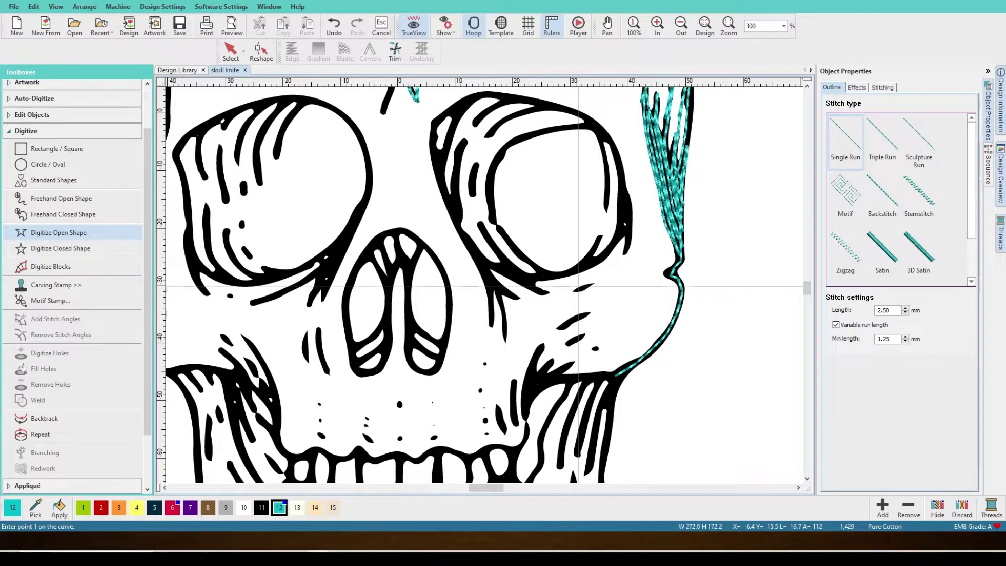
{"action": "left_click", "coordinate": [585, 376]}
{"action": "left_click", "coordinate": [559, 378]}
{"action": "left_click", "coordinate": [544, 381]}
{"action": "left_click", "coordinate": [561, 368]}
{"action": "left_click", "coordinate": [576, 361]}
{"action": "left_click", "coordinate": [586, 353]}
{"action": "left_click", "coordinate": [598, 348]}
{"action": "key", "text": "BackSpace"}
{"action": "key", "text": "BackSpace"}
{"action": "key", "text": "BackSpace"}
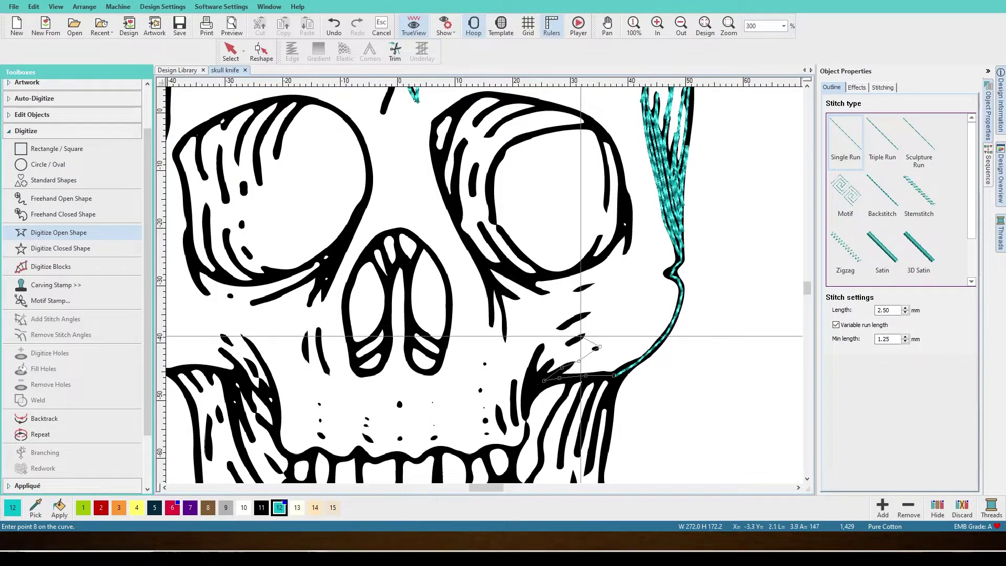
{"action": "left_click", "coordinate": [574, 359]}
{"action": "left_click", "coordinate": [543, 381]}
{"action": "key", "text": "Return"}
Digitize the next cheek shading dash on the right side, returning to the inner corner above the teeth
{"action": "left_click", "coordinate": [527, 419]}
{"action": "left_click", "coordinate": [553, 357]}
{"action": "left_click", "coordinate": [583, 335]}
{"action": "left_click", "coordinate": [528, 402]}
{"action": "key", "text": "Return"}
Digitize a zigzag open line from the inner cheek corner up through the cheek dashes to the lower rim of the right eye socket
{"action": "left_click", "coordinate": [528, 403]}
{"action": "right_click", "coordinate": [530, 378]}
{"action": "right_click", "coordinate": [536, 354]}
{"action": "right_click", "coordinate": [554, 332]}
{"action": "right_click", "coordinate": [569, 321]}
{"action": "left_click", "coordinate": [589, 312]}
{"action": "right_click", "coordinate": [571, 314]}
{"action": "left_click", "coordinate": [562, 321]}
{"action": "right_click", "coordinate": [581, 292]}
{"action": "left_click", "coordinate": [593, 287]}
{"action": "left_click", "coordinate": [575, 286]}
{"action": "left_click", "coordinate": [593, 280]}
{"action": "right_click", "coordinate": [602, 261]}
{"action": "left_click", "coordinate": [616, 244]}
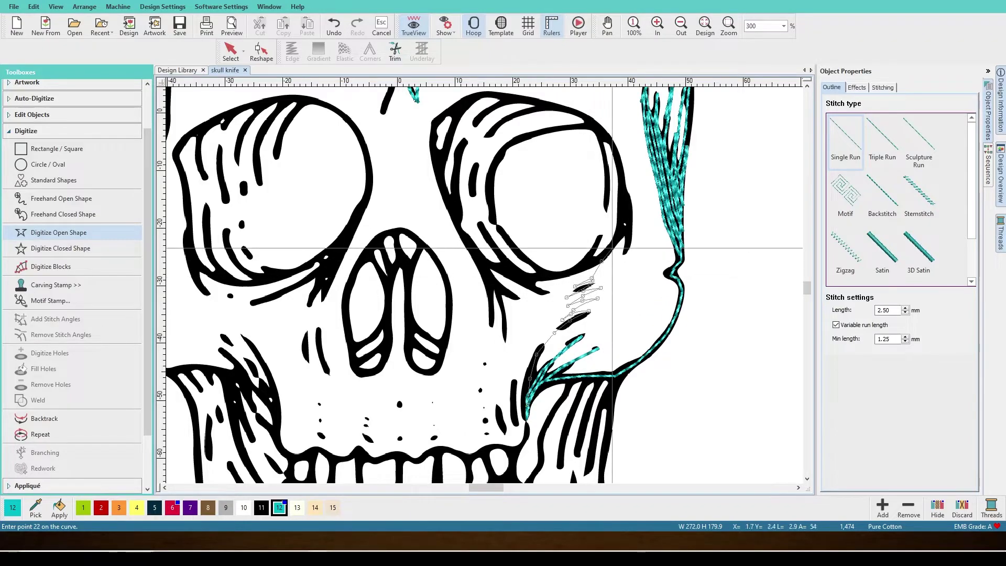
{"action": "key", "text": "Return"}
Digitize the outer edge of the right eye socket up to its upper corner and back down to the spur below
{"action": "scroll", "coordinate": [618, 224], "scroll_direction": "up", "scroll_amount": 1}
{"action": "left_click", "coordinate": [614, 292]}
{"action": "left_click", "coordinate": [624, 276]}
{"action": "left_click", "coordinate": [626, 257]}
{"action": "left_click", "coordinate": [626, 239]}
{"action": "left_click", "coordinate": [631, 265]}
{"action": "left_click", "coordinate": [630, 295]}
{"action": "left_click", "coordinate": [623, 303]}
{"action": "key", "text": "Return"}
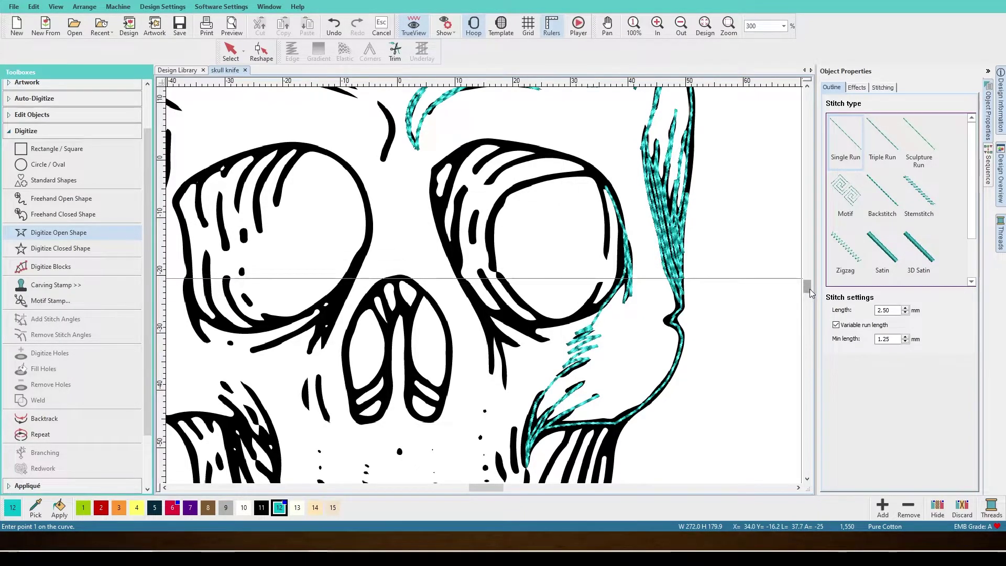
Draw a red (color 6) freehand open spiral inside the right eye socket
{"action": "scroll", "coordinate": [810, 292], "scroll_direction": "up", "scroll_amount": 1}
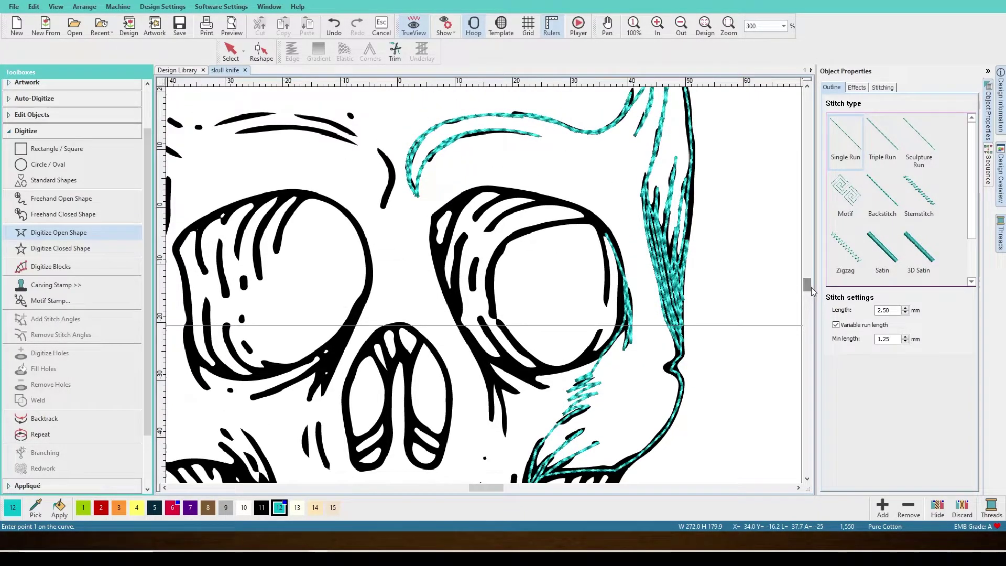
{"action": "left_click", "coordinate": [97, 202]}
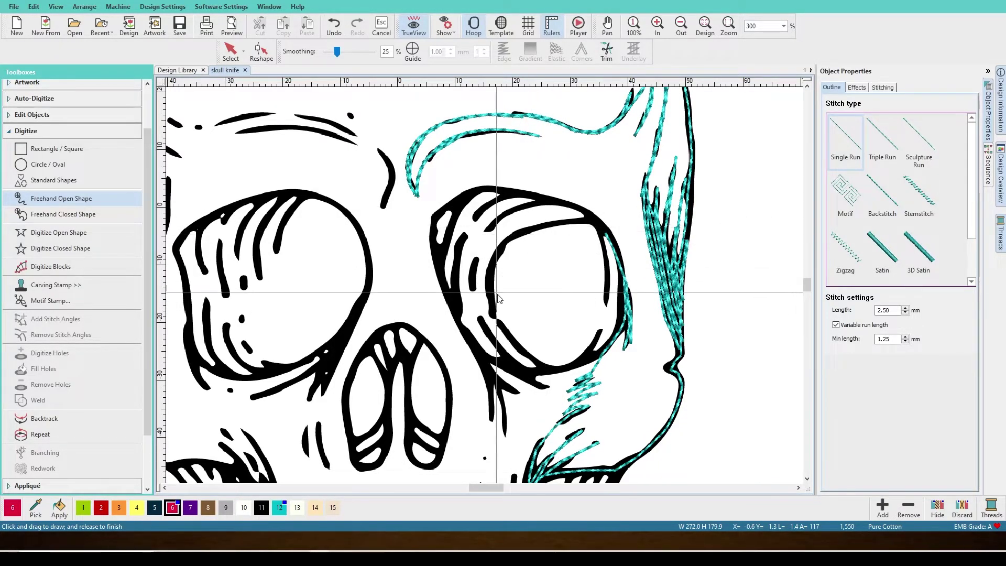
{"action": "mouse_move", "coordinate": [558, 230]}
{"action": "left_mouse_down"}
{"action": "mouse_move", "coordinate": [514, 260]}
{"action": "mouse_move", "coordinate": [537, 341]}
{"action": "mouse_move", "coordinate": [599, 283]}
{"action": "mouse_move", "coordinate": [525, 244]}
{"action": "mouse_move", "coordinate": [540, 333]}
{"action": "mouse_move", "coordinate": [581, 247]}
{"action": "mouse_move", "coordinate": [538, 321]}
{"action": "mouse_move", "coordinate": [543, 261]}
{"action": "mouse_move", "coordinate": [574, 293]}
{"action": "mouse_move", "coordinate": [548, 278]}
{"action": "left_mouse_up"}
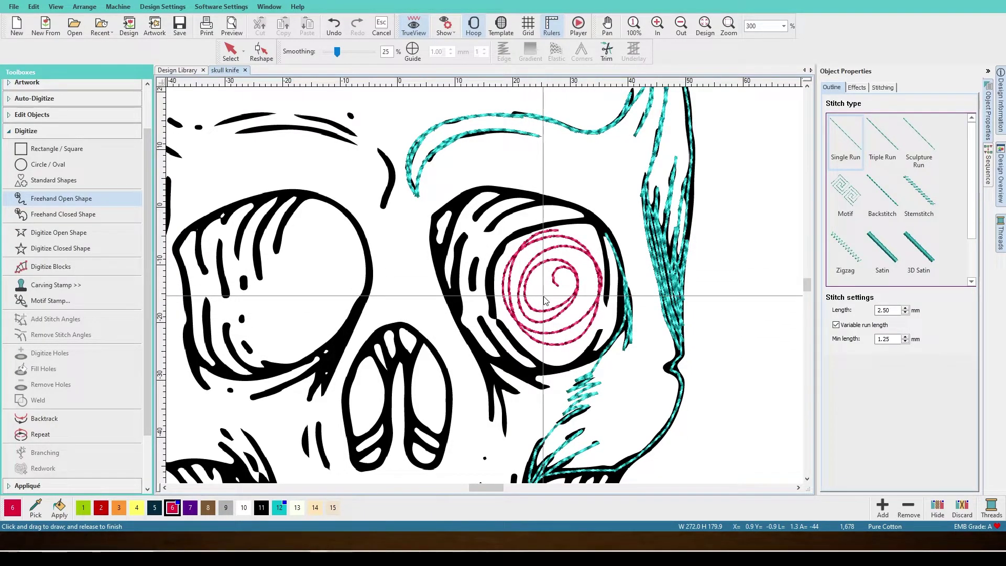
Try color 12 freehand strokes along the shading of the right eye socket, and undo all the freehand shapes, including the spiral
{"action": "left_click", "coordinate": [281, 508]}
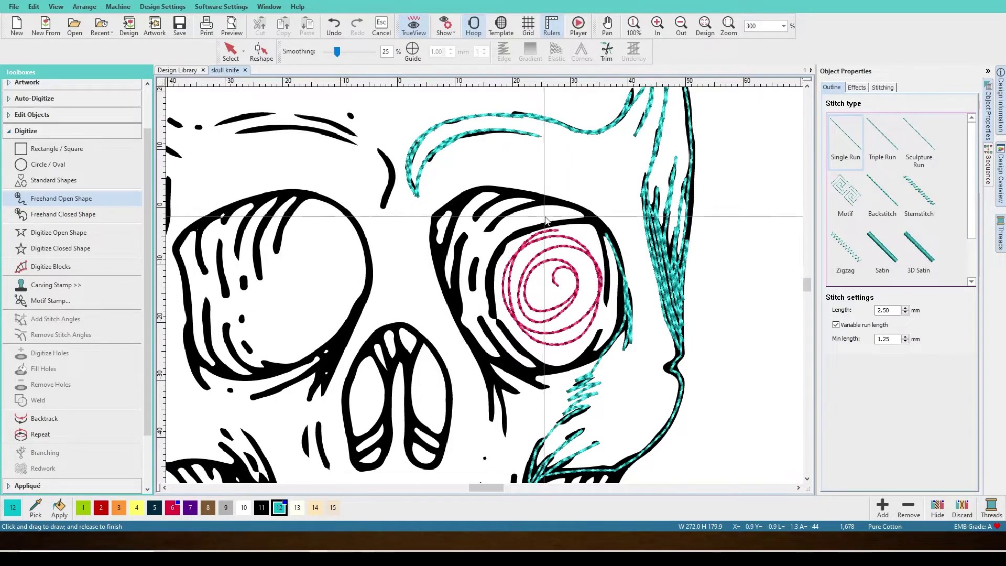
{"action": "mouse_move", "coordinate": [555, 212]}
{"action": "left_mouse_down"}
{"action": "mouse_move", "coordinate": [507, 217]}
{"action": "mouse_move", "coordinate": [474, 262]}
{"action": "mouse_move", "coordinate": [467, 300]}
{"action": "mouse_move", "coordinate": [472, 256]}
{"action": "mouse_move", "coordinate": [518, 201]}
{"action": "left_mouse_up"}
{"action": "mouse_move", "coordinate": [452, 268]}
{"action": "left_mouse_down"}
{"action": "mouse_move", "coordinate": [488, 213]}
{"action": "mouse_move", "coordinate": [524, 209]}
{"action": "left_mouse_up"}
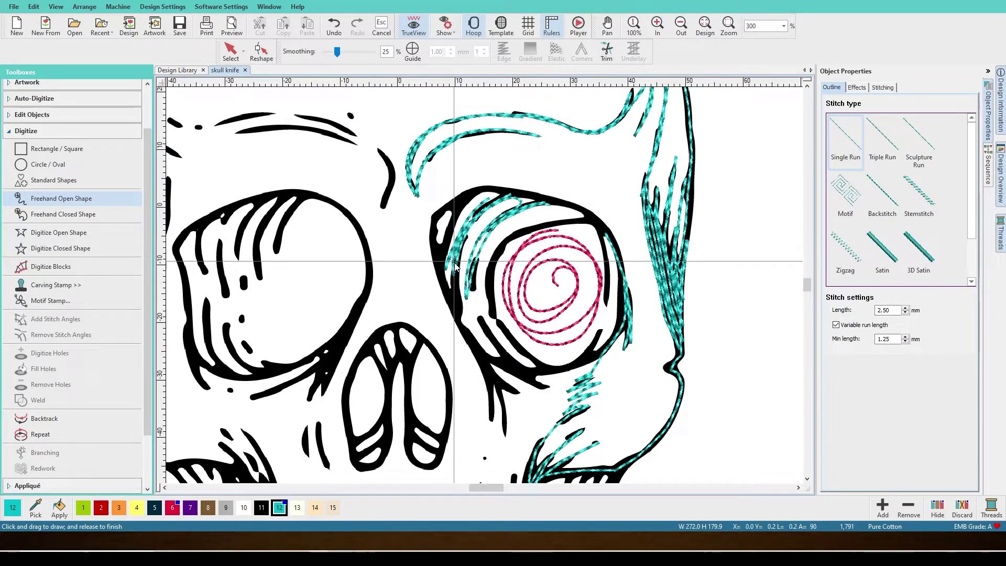
{"action": "mouse_move", "coordinate": [487, 338]}
{"action": "left_mouse_down"}
{"action": "mouse_move", "coordinate": [520, 363]}
{"action": "mouse_move", "coordinate": [496, 335]}
{"action": "mouse_move", "coordinate": [483, 280]}
{"action": "mouse_move", "coordinate": [500, 237]}
{"action": "mouse_move", "coordinate": [548, 212]}
{"action": "mouse_move", "coordinate": [520, 216]}
{"action": "mouse_move", "coordinate": [485, 300]}
{"action": "mouse_move", "coordinate": [493, 351]}
{"action": "mouse_move", "coordinate": [477, 331]}
{"action": "mouse_move", "coordinate": [467, 278]}
{"action": "mouse_move", "coordinate": [499, 230]}
{"action": "left_mouse_up"}
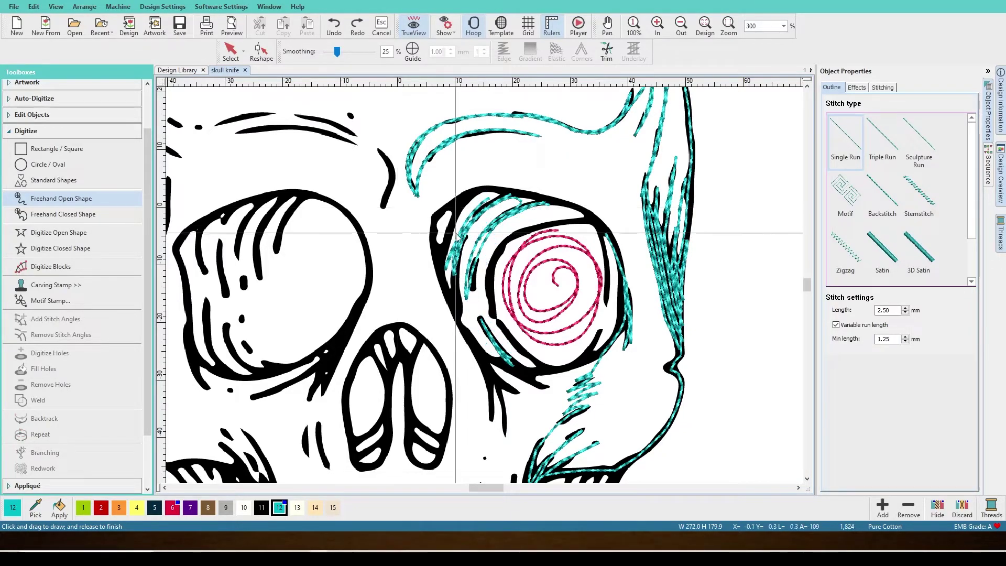
{"action": "key", "text": "ctrl+z"}
{"action": "key", "text": "ctrl+z"}
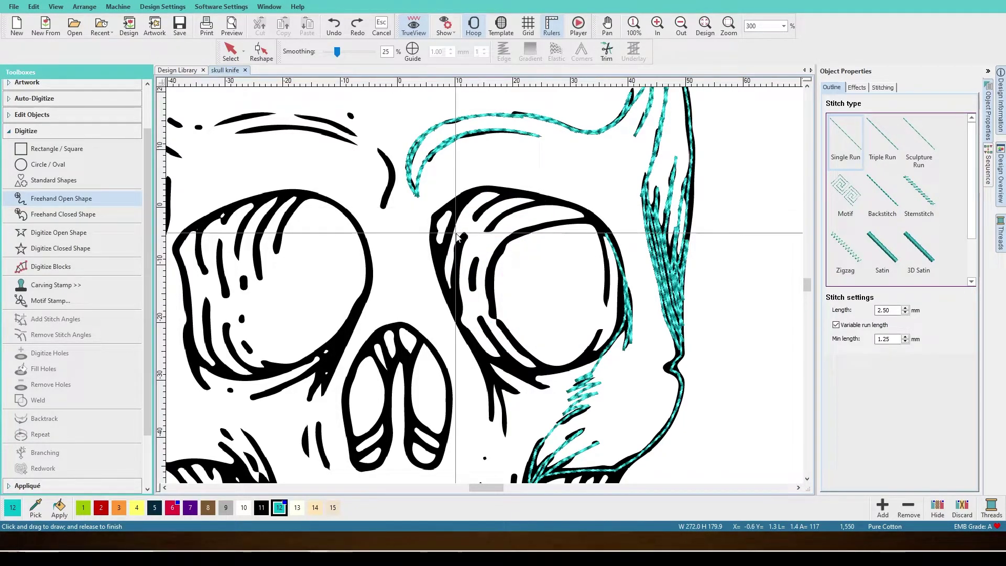
Digitize an open line around the inner opening of the right eye socket, ending at its upper outer corner
{"action": "left_click", "coordinate": [95, 237]}
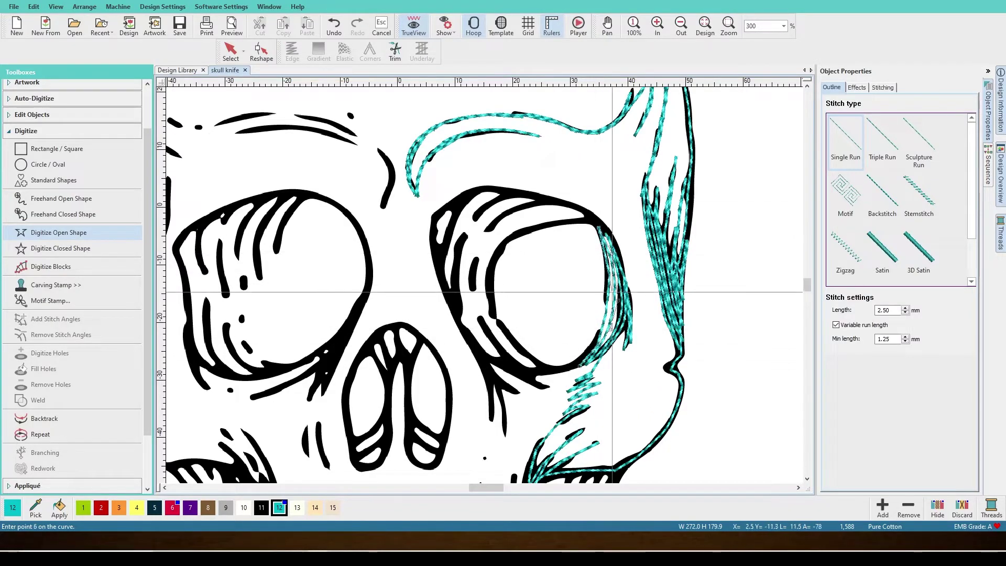
{"action": "left_click", "coordinate": [566, 369]}
{"action": "left_click", "coordinate": [546, 369]}
{"action": "left_click", "coordinate": [515, 344]}
{"action": "left_click", "coordinate": [608, 232]}
{"action": "left_click", "coordinate": [590, 214]}
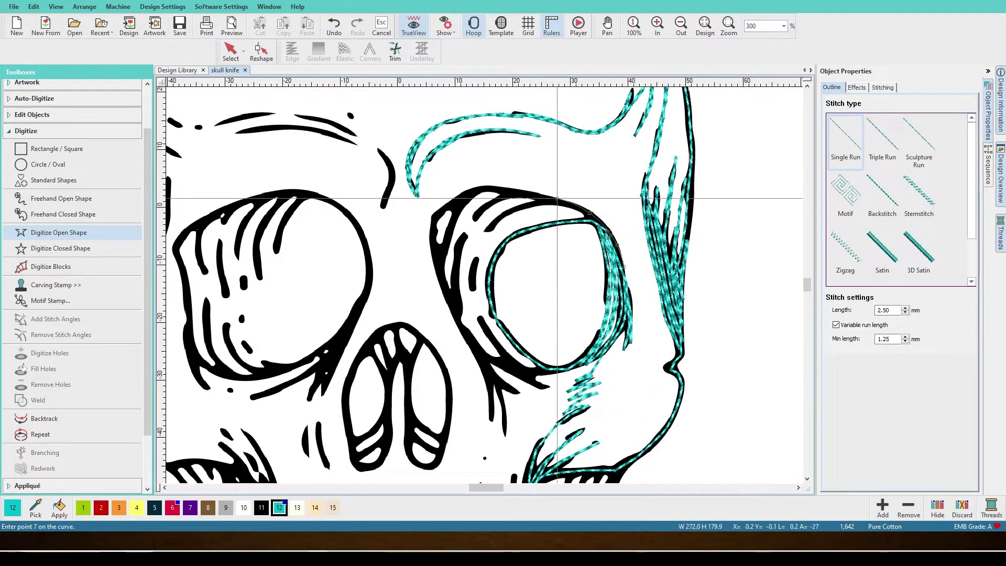
{"action": "key", "text": "Return"}
Digitize open lines back and forth through the shading between the right socket's opening and its upper and inner edges
{"action": "left_click", "coordinate": [554, 198]}
{"action": "left_click", "coordinate": [525, 194]}
{"action": "left_click", "coordinate": [499, 195]}
{"action": "left_click", "coordinate": [479, 215]}
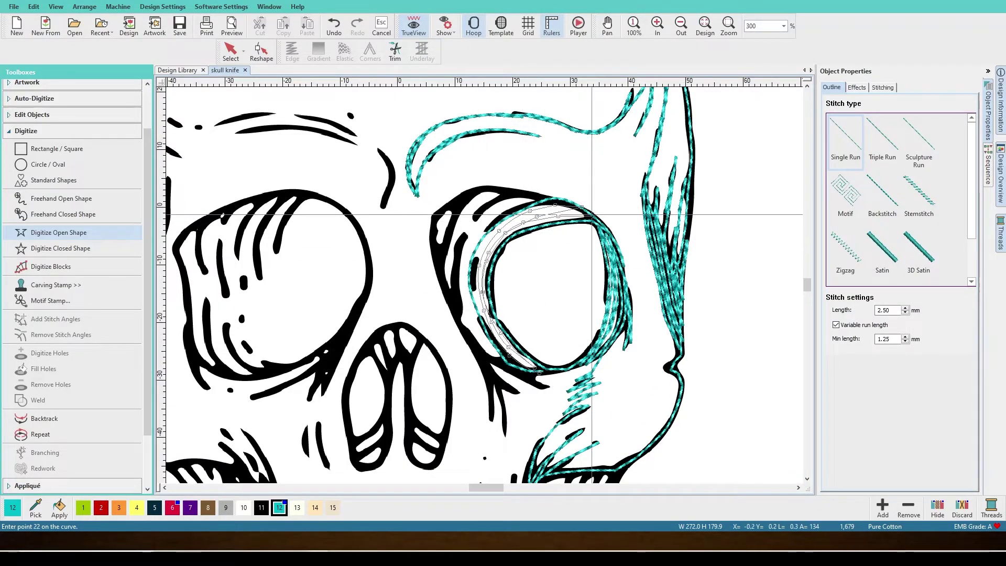
{"action": "left_click", "coordinate": [456, 252]}
{"action": "left_click", "coordinate": [489, 221]}
{"action": "key", "text": "Return"}
Fill the right socket's inner shading with run lines and continue down into the spurs below its lower inner edge
{"action": "left_click", "coordinate": [472, 204]}
{"action": "left_click", "coordinate": [450, 290]}
{"action": "left_click", "coordinate": [499, 190]}
{"action": "left_click", "coordinate": [470, 343]}
{"action": "left_click", "coordinate": [516, 392]}
{"action": "left_click", "coordinate": [486, 373]}
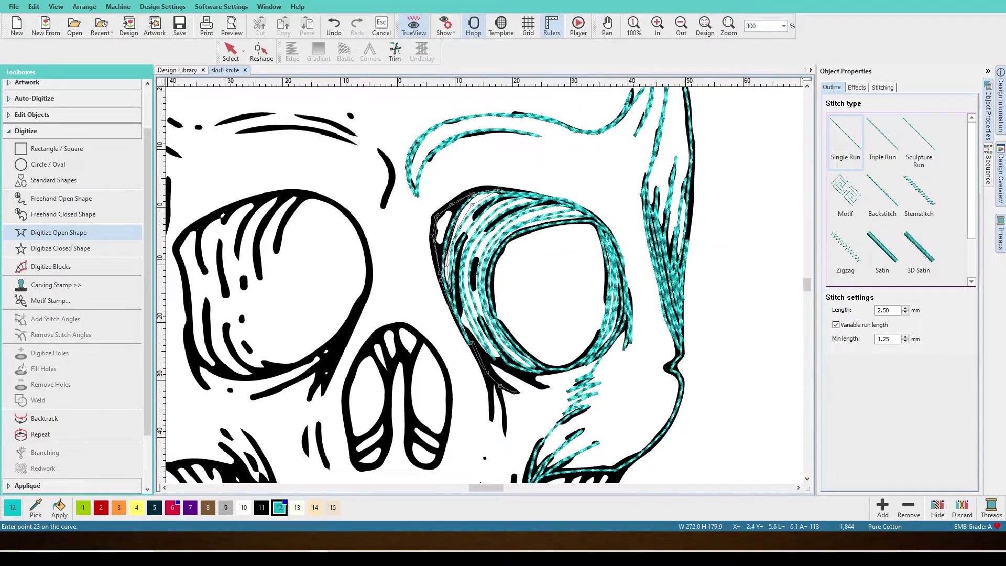
{"action": "left_click", "coordinate": [548, 388]}
{"action": "key", "text": "Return"}
Digitize another pass around the right eye socket, from its lower rim over the outer and upper edges to the inner edge
{"action": "left_click", "coordinate": [534, 374]}
{"action": "left_click", "coordinate": [601, 354]}
{"action": "left_click", "coordinate": [621, 264]}
{"action": "left_click", "coordinate": [534, 192]}
{"action": "left_click", "coordinate": [468, 193]}
{"action": "left_click", "coordinate": [460, 327]}
{"action": "key", "text": "Return"}
Digitize the two long spurs below the right socket's inner corner and return along the lower rim to the outer side
{"action": "left_click", "coordinate": [481, 352]}
{"action": "left_click", "coordinate": [486, 364]}
{"action": "left_click", "coordinate": [491, 375]}
{"action": "left_click", "coordinate": [494, 399]}
{"action": "left_click", "coordinate": [490, 421]}
{"action": "left_click", "coordinate": [505, 430]}
{"action": "left_click", "coordinate": [499, 389]}
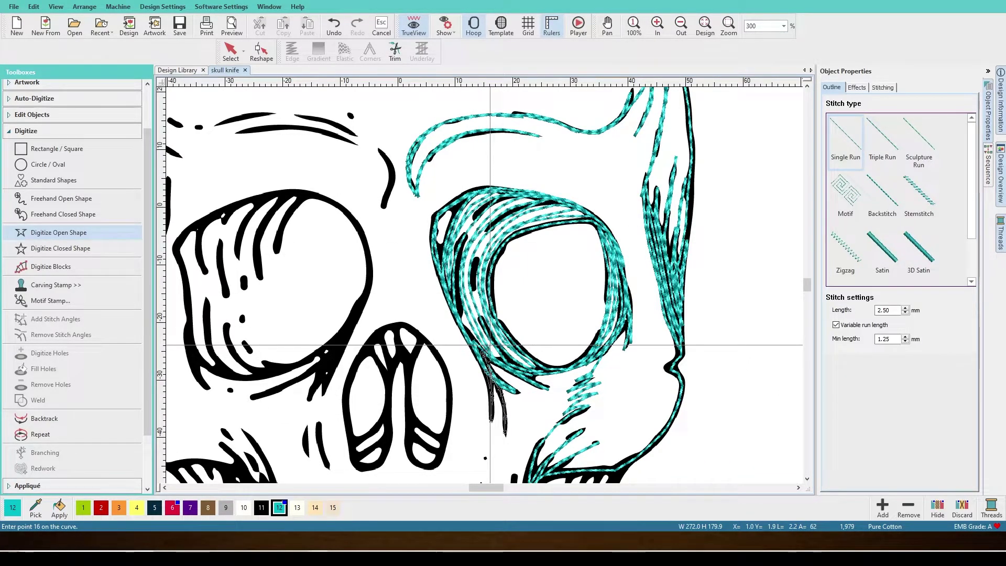
{"action": "left_click", "coordinate": [538, 372]}
{"action": "left_click", "coordinate": [567, 368]}
{"action": "left_click", "coordinate": [601, 355]}
{"action": "key", "text": "Return"}
Start an open line at the right socket's lower rim and zigzag it down through the cheek dashes
{"action": "scroll", "coordinate": [810, 291], "scroll_direction": "up", "scroll_amount": 1}
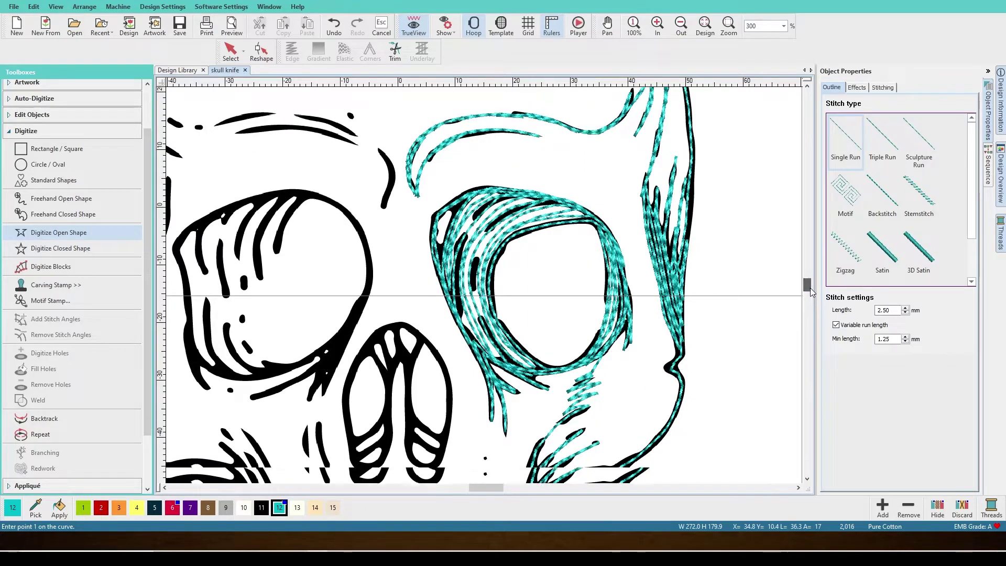
{"action": "scroll", "coordinate": [809, 291], "scroll_direction": "down", "scroll_amount": 5}
{"action": "left_click", "coordinate": [606, 212]}
{"action": "left_click", "coordinate": [594, 227]}
{"action": "left_click", "coordinate": [600, 240]}
{"action": "left_click", "coordinate": [570, 247]}
{"action": "left_click", "coordinate": [600, 247]}
{"action": "left_click", "coordinate": [569, 254]}
{"action": "left_click", "coordinate": [597, 254]}
{"action": "left_click", "coordinate": [567, 261]}
{"action": "left_click", "coordinate": [595, 263]}
Continue the open line down the cheek strokes to the inner cheek corner and trace the short dashes beside it
{"action": "left_click", "coordinate": [572, 272]}
{"action": "left_click", "coordinate": [556, 287]}
{"action": "left_click", "coordinate": [548, 308]}
{"action": "left_click", "coordinate": [544, 315]}
{"action": "left_click", "coordinate": [539, 320]}
{"action": "left_click", "coordinate": [534, 330]}
{"action": "left_click", "coordinate": [531, 342]}
{"action": "left_click", "coordinate": [526, 367]}
{"action": "left_click", "coordinate": [542, 300]}
{"action": "left_click", "coordinate": [533, 321]}
{"action": "left_click", "coordinate": [524, 351]}
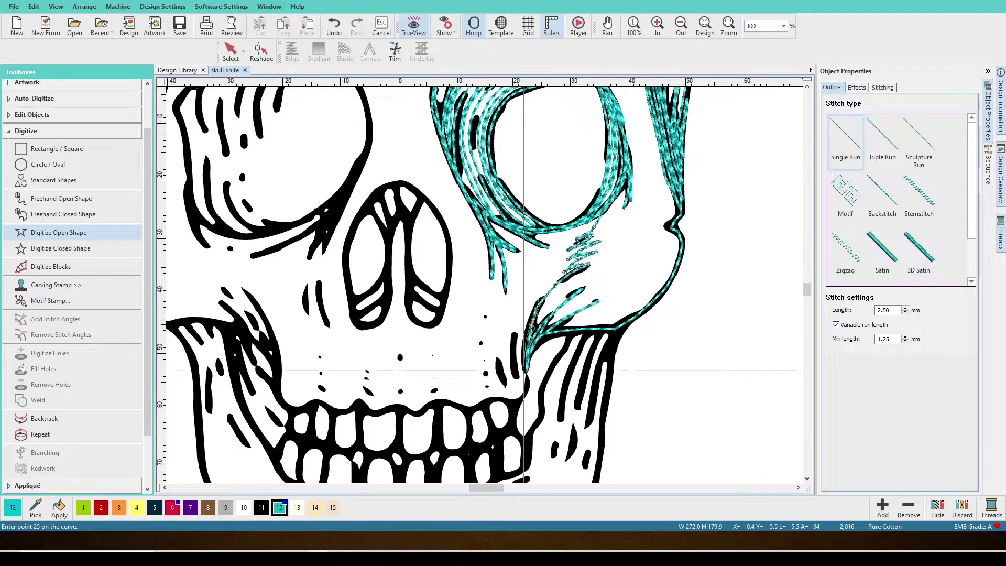
{"action": "left_click", "coordinate": [524, 325]}
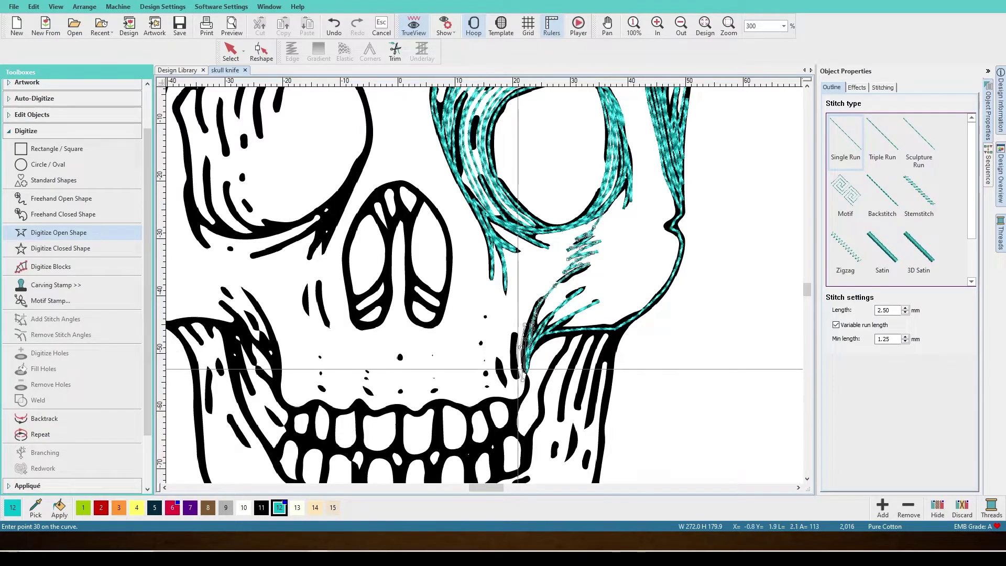
{"action": "left_click", "coordinate": [497, 361]}
{"action": "left_click", "coordinate": [516, 384]}
{"action": "key", "text": "Return"}
Digitize an open line from the inner cheek corner back up through the shading strokes under the right cheekbone
{"action": "left_click", "coordinate": [521, 378]}
{"action": "left_click", "coordinate": [542, 336]}
{"action": "left_click", "coordinate": [533, 348]}
{"action": "left_click", "coordinate": [569, 318]}
{"action": "left_click", "coordinate": [536, 342]}
{"action": "key", "text": "Return"}
Digitize an open line from the right jaw joint along the cheekbone's underside and down the inner jaw edge to the teeth
{"action": "scroll", "coordinate": [617, 219], "scroll_direction": "down", "scroll_amount": 3}
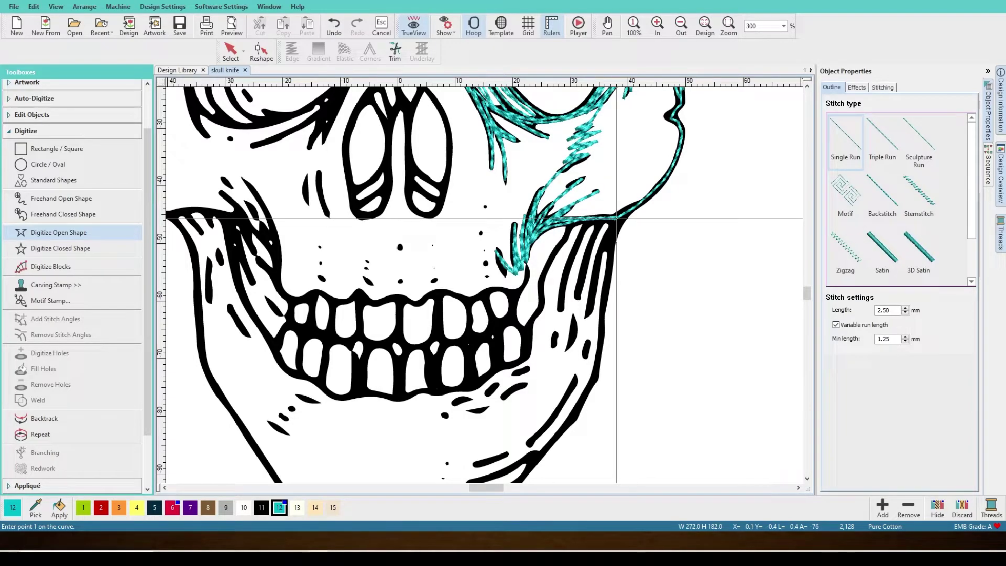
{"action": "left_click", "coordinate": [598, 221]}
{"action": "left_click", "coordinate": [567, 225]}
{"action": "left_click", "coordinate": [545, 272]}
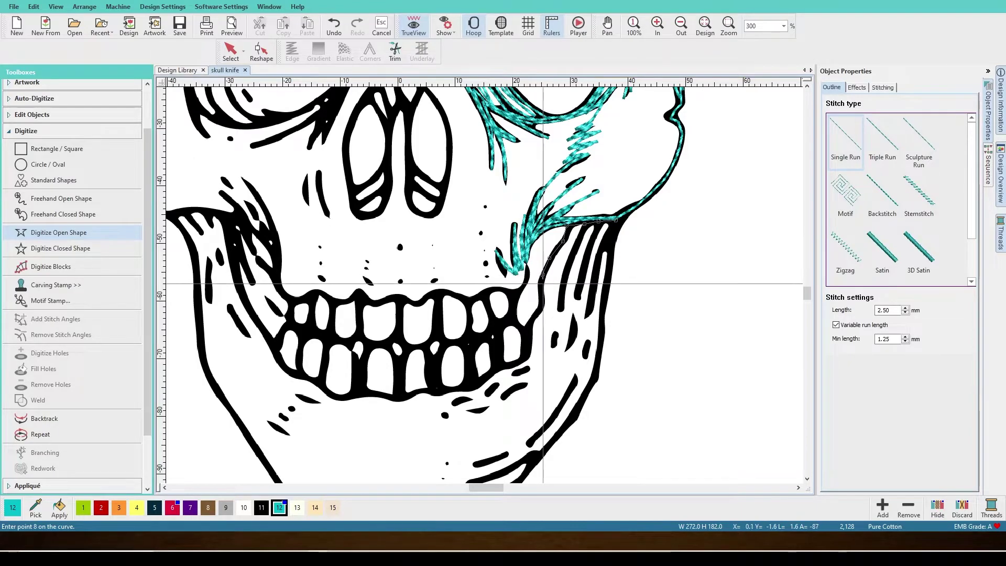
{"action": "left_click", "coordinate": [527, 327]}
{"action": "key", "text": "Return"}
Digitize the vertical shading strokes of the right upper jaw as one connected open line from the teeth to the jaw joint
{"action": "left_click", "coordinate": [538, 314]}
{"action": "left_click", "coordinate": [542, 294]}
{"action": "left_click", "coordinate": [545, 277]}
{"action": "left_click", "coordinate": [585, 221]}
{"action": "left_click", "coordinate": [575, 243]}
{"action": "left_click", "coordinate": [553, 346]}
{"action": "left_click", "coordinate": [573, 273]}
{"action": "left_click", "coordinate": [592, 223]}
{"action": "left_click", "coordinate": [579, 294]}
{"action": "left_click", "coordinate": [569, 350]}
{"action": "left_click", "coordinate": [581, 293]}
{"action": "left_click", "coordinate": [603, 222]}
{"action": "key", "text": "Return"}
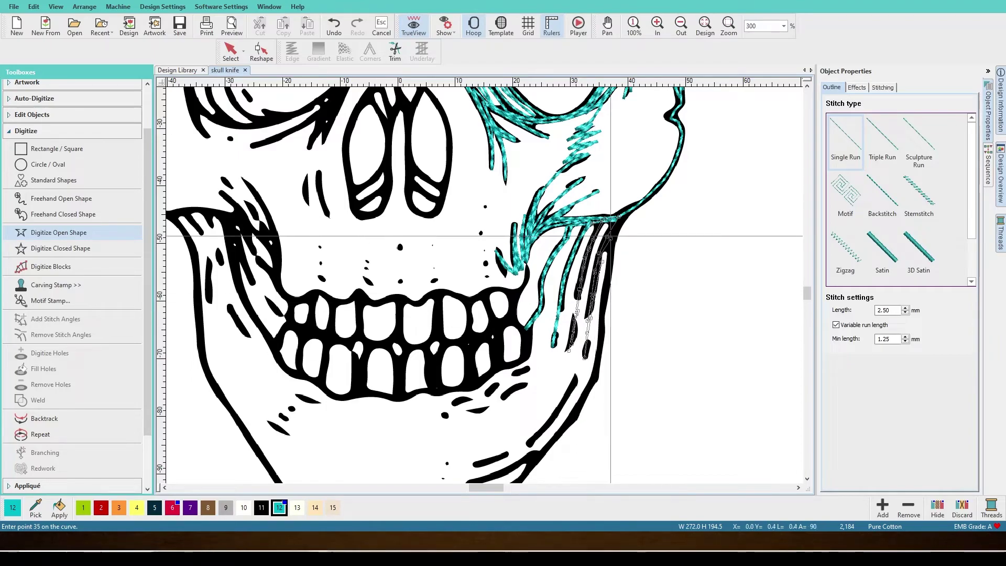
Digitize the long shading strokes along the right lower jaw as a connected open line
{"action": "scroll", "coordinate": [398, 333], "scroll_direction": "down", "scroll_amount": 3}
{"action": "left_click", "coordinate": [579, 345]}
{"action": "left_click", "coordinate": [540, 364]}
{"action": "left_click", "coordinate": [514, 372]}
{"action": "left_click", "coordinate": [559, 349]}
{"action": "left_click", "coordinate": [523, 358]}
{"action": "left_click", "coordinate": [578, 332]}
{"action": "left_click", "coordinate": [627, 261]}
{"action": "left_click", "coordinate": [559, 343]}
{"action": "key", "text": "Return"}
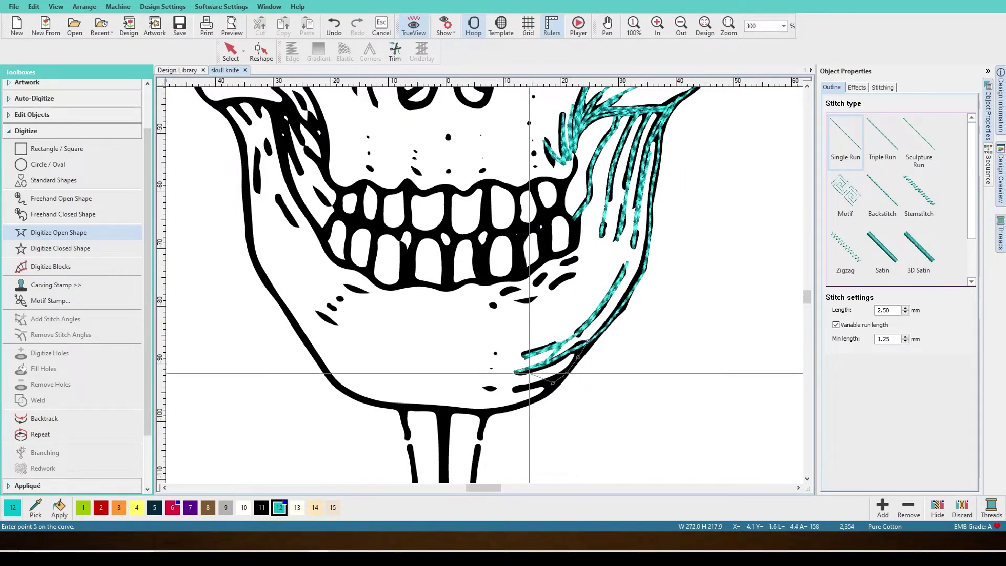
Digitize the jaw outline as an open line from the chin's right side across the bottom and up the left jaw
{"action": "mouse_move", "coordinate": [807, 303]}
{"action": "left_mouse_down"}
{"action": "mouse_move", "coordinate": [810, 290]}
{"action": "mouse_move", "coordinate": [808, 300]}
{"action": "left_mouse_up"}
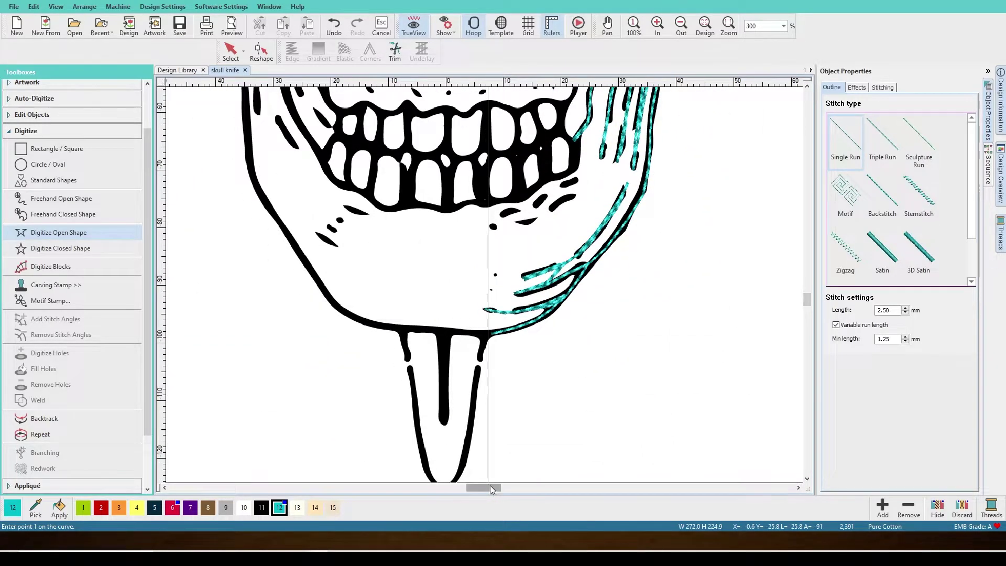
{"action": "left_click_drag", "start_coordinate": [492, 488], "coordinate": [490, 488]}
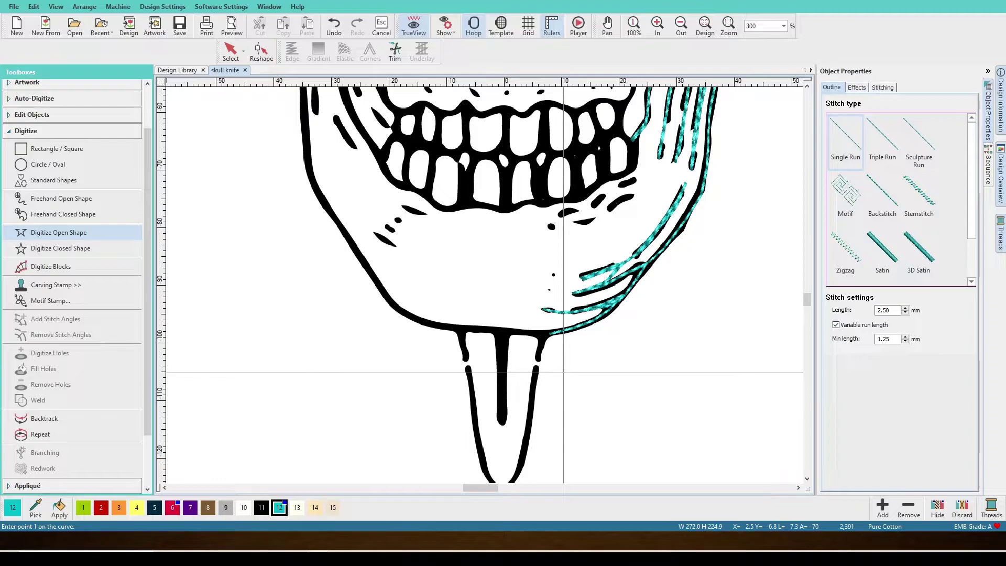
{"action": "left_click_drag", "start_coordinate": [807, 303], "coordinate": [813, 303]}
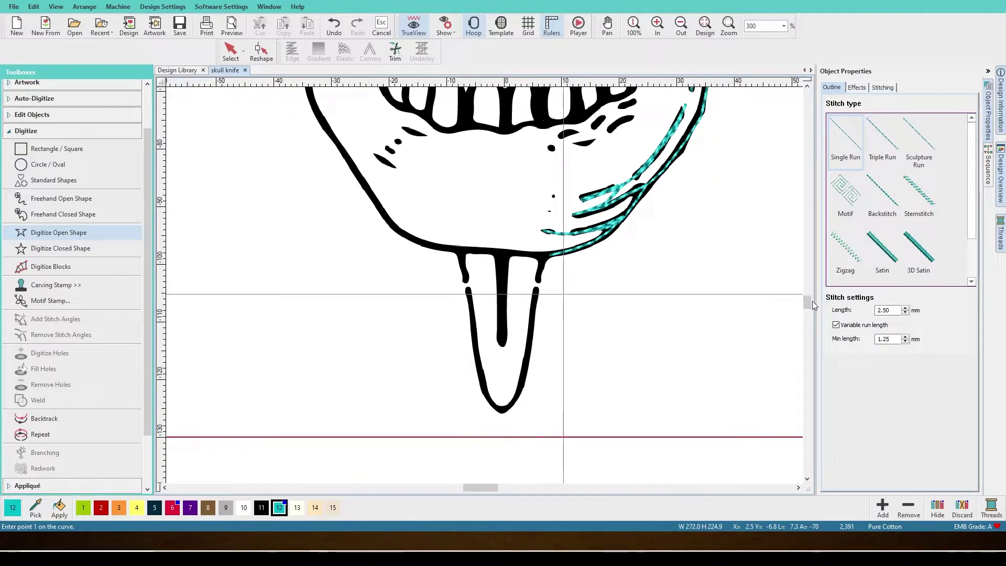
{"action": "left_click_drag", "start_coordinate": [808, 309], "coordinate": [814, 305]}
{"action": "left_click", "coordinate": [549, 363]}
{"action": "left_click", "coordinate": [487, 361]}
{"action": "left_click", "coordinate": [431, 355]}
{"action": "left_click", "coordinate": [388, 329]}
{"action": "left_click", "coordinate": [358, 283]}
{"action": "left_click", "coordinate": [332, 248]}
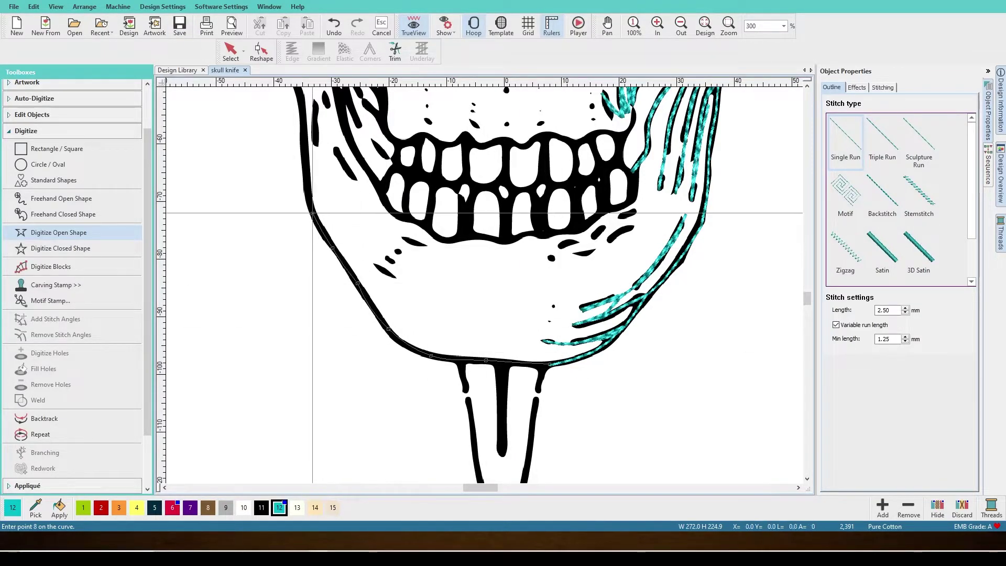
{"action": "left_click", "coordinate": [312, 213]}
{"action": "key", "text": "Return"}
Start an open line up the left jaw's outer edge and along the underside of the left cheekbone
{"action": "scroll", "coordinate": [313, 220], "scroll_direction": "up", "scroll_amount": 3}
{"action": "left_click", "coordinate": [303, 294]}
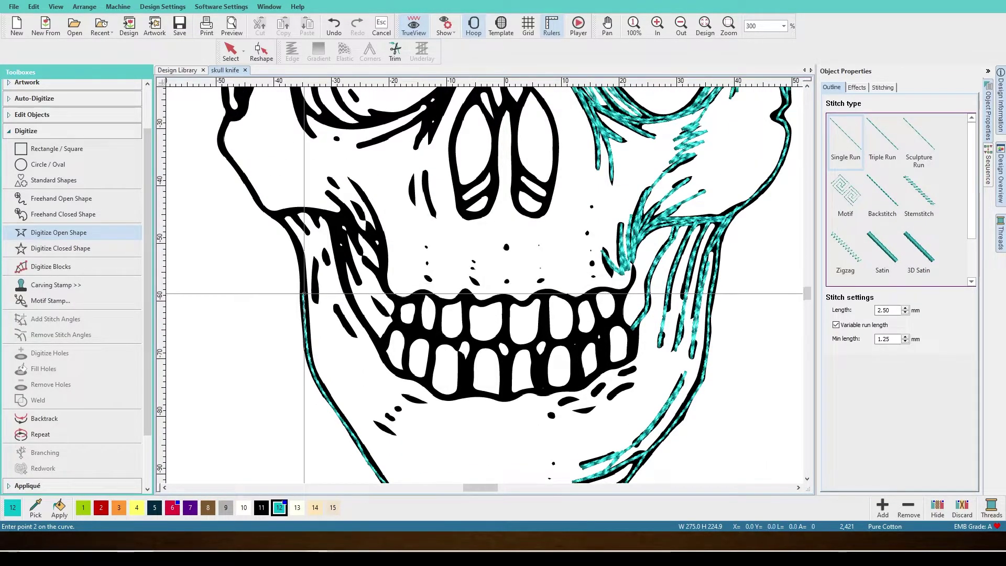
{"action": "left_click", "coordinate": [305, 259]}
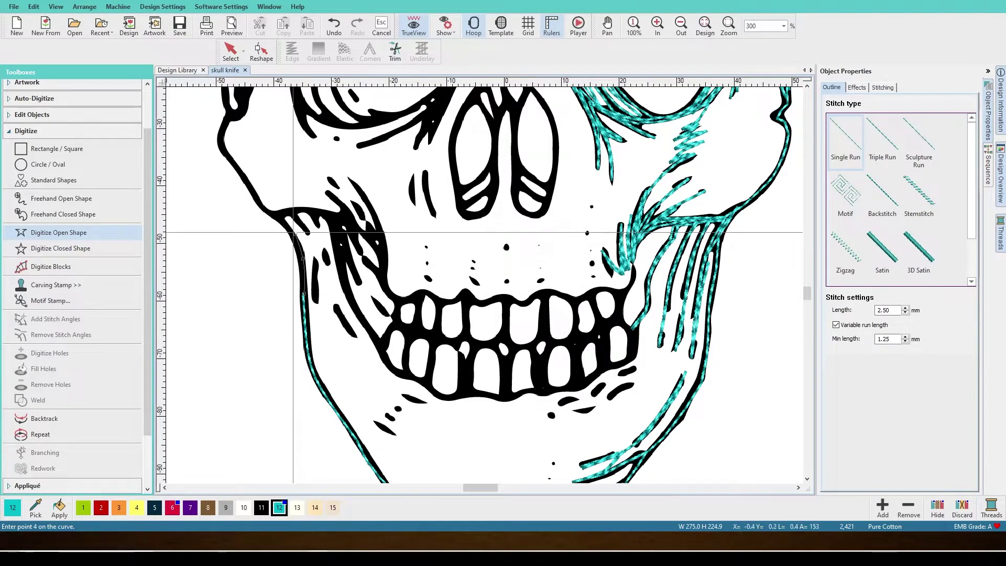
{"action": "left_click", "coordinate": [294, 213]}
{"action": "left_click", "coordinate": [309, 211]}
{"action": "left_click", "coordinate": [326, 215]}
{"action": "left_click", "coordinate": [342, 221]}
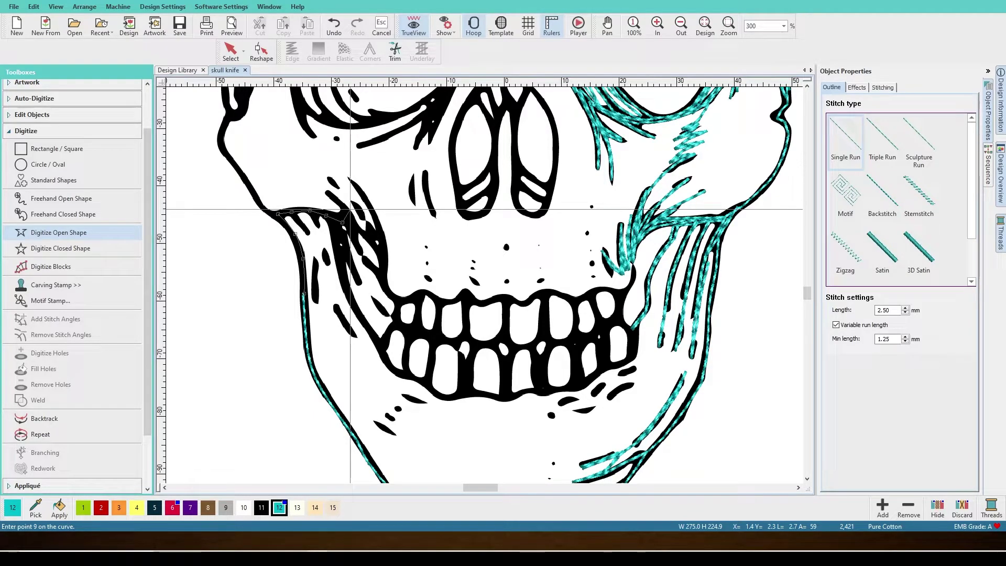
Continue the line to the left inner cheek corner and back up the curved cheek stroke to its tip
{"action": "left_click", "coordinate": [352, 229]}
{"action": "left_click", "coordinate": [364, 231]}
{"action": "left_click", "coordinate": [383, 250]}
{"action": "left_click", "coordinate": [378, 231]}
{"action": "left_click", "coordinate": [372, 209]}
{"action": "left_click", "coordinate": [360, 193]}
{"action": "left_click", "coordinate": [349, 178]}
{"action": "key", "text": "Return"}
Digitize a connecting open line from the left cheek stroke's tip up to the lower outer corner of the left eye socket
{"action": "scroll", "coordinate": [809, 291], "scroll_direction": "up", "scroll_amount": 4}
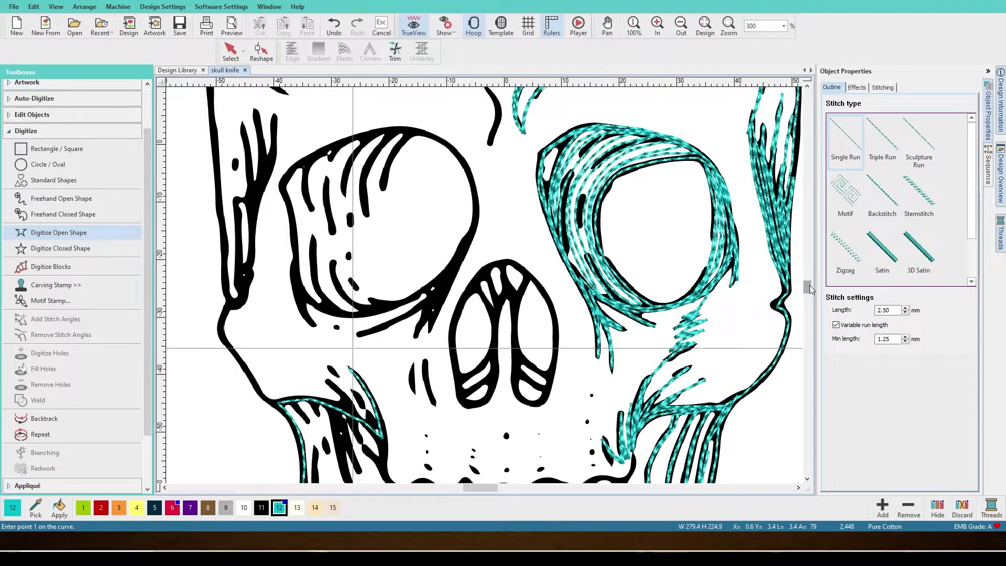
{"action": "scroll", "coordinate": [809, 290], "scroll_direction": "down", "scroll_amount": 1}
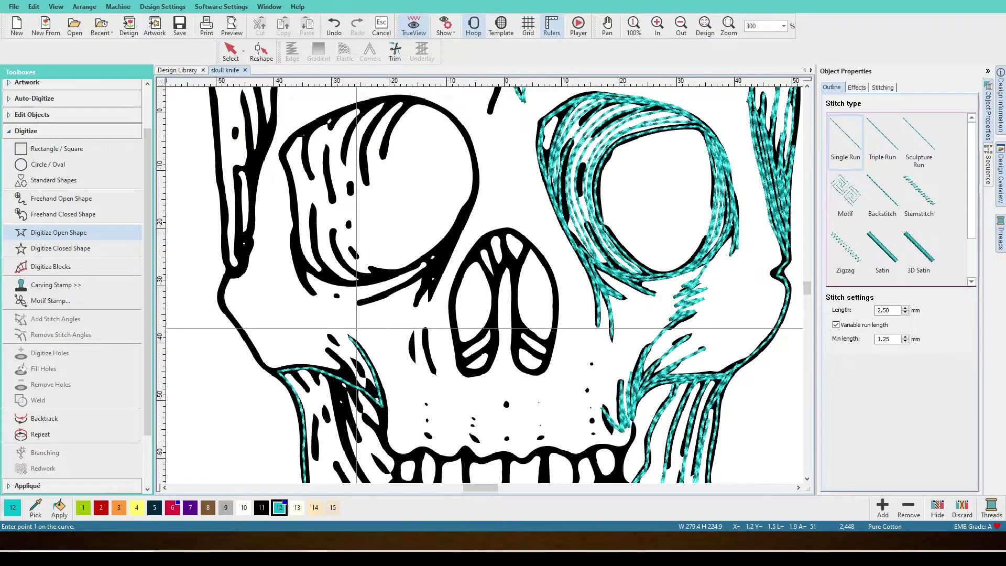
{"action": "left_click", "coordinate": [348, 337]}
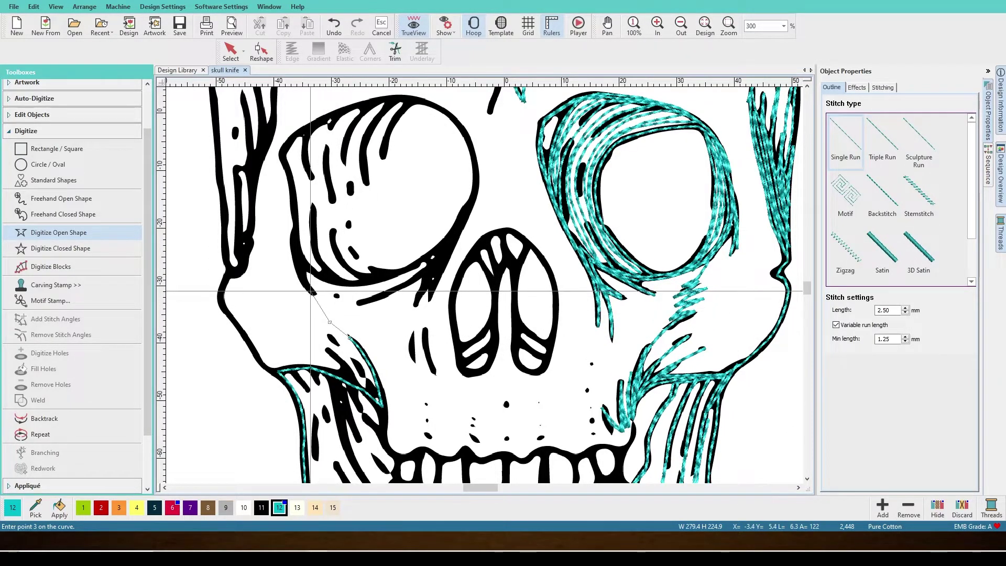
{"action": "left_click", "coordinate": [301, 273]}
{"action": "key", "text": "Return"}
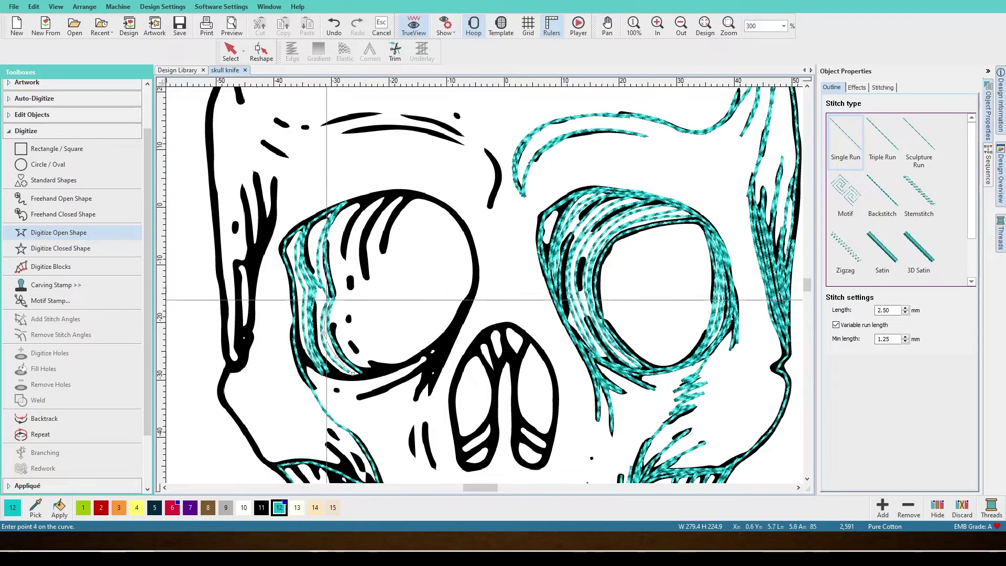
Digitize connected open lines through the curved shading strokes and dashes in the outer half of the left eye socket
{"action": "left_click", "coordinate": [326, 299]}
{"action": "left_click", "coordinate": [348, 288]}
{"action": "key", "text": "Return"}
{"action": "left_click", "coordinate": [364, 200]}
{"action": "left_click", "coordinate": [344, 219]}
{"action": "left_click", "coordinate": [334, 244]}
{"action": "left_click", "coordinate": [362, 370]}
{"action": "left_click", "coordinate": [340, 288]}
{"action": "key", "text": "Return"}
Digitize an open line from the top of the left eye socket down its inner edge to the stroke tip below the corner
{"action": "left_click", "coordinate": [416, 191]}
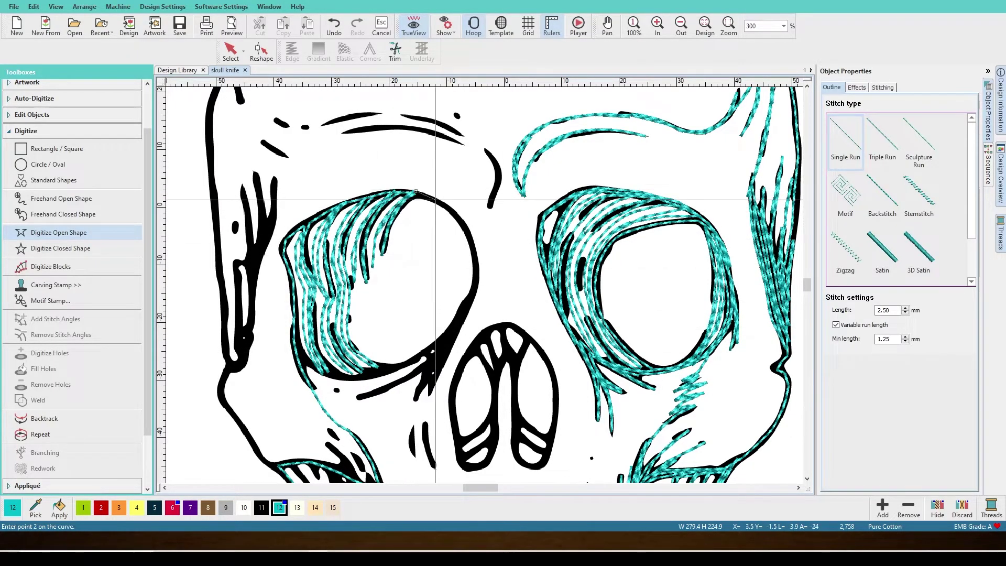
{"action": "left_click_drag", "start_coordinate": [807, 284], "coordinate": [808, 291]}
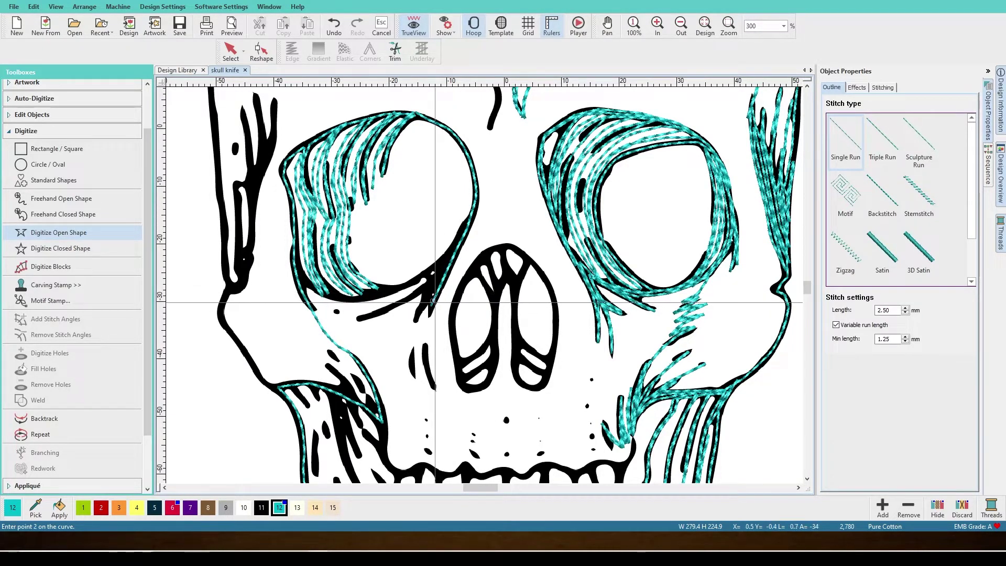
{"action": "left_click", "coordinate": [427, 287]}
{"action": "left_click", "coordinate": [430, 314]}
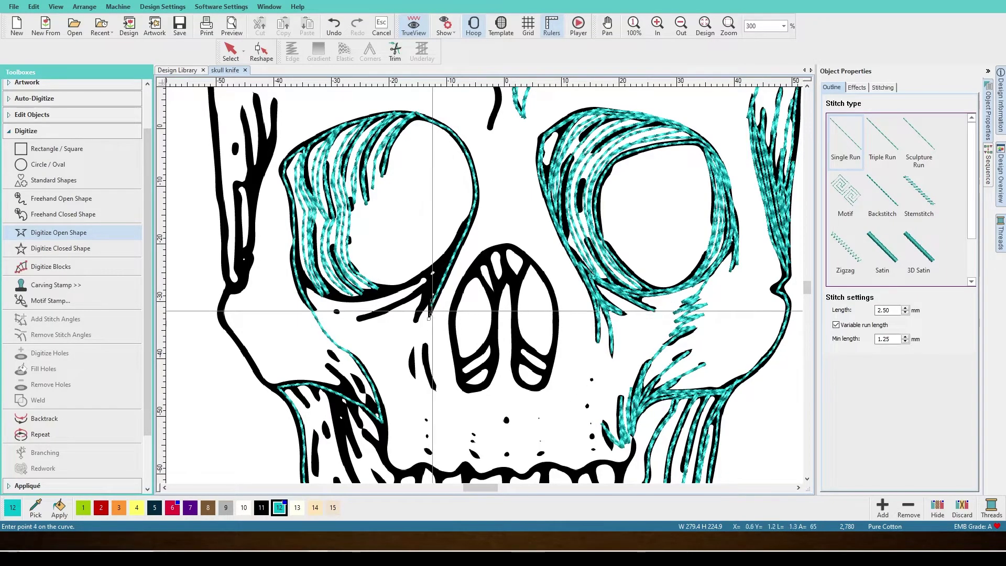
Digitize a connecting open line across to the nose cavity and down the left nostril's outer edge into its lower shading
{"action": "left_click", "coordinate": [449, 295]}
{"action": "left_click", "coordinate": [460, 288]}
{"action": "left_click", "coordinate": [451, 305]}
{"action": "left_click", "coordinate": [451, 326]}
{"action": "left_click", "coordinate": [455, 343]}
{"action": "left_click", "coordinate": [459, 363]}
{"action": "left_click", "coordinate": [473, 356]}
{"action": "key", "text": "Return"}
Digitize connected open lines down the nasal septum and through the shading strokes of the right nostril
{"action": "left_click", "coordinate": [511, 270]}
{"action": "left_click", "coordinate": [513, 285]}
{"action": "left_click", "coordinate": [513, 313]}
{"action": "left_click", "coordinate": [514, 339]}
{"action": "left_click", "coordinate": [531, 350]}
{"action": "left_click", "coordinate": [541, 356]}
{"action": "left_click", "coordinate": [552, 347]}
{"action": "left_click", "coordinate": [556, 320]}
Run an open line over the top of the nose cavity and down the left nostril's outer edge to its base
{"action": "left_click", "coordinate": [535, 265]}
{"action": "left_click", "coordinate": [515, 248]}
{"action": "left_click", "coordinate": [473, 269]}
{"action": "left_click", "coordinate": [452, 308]}
{"action": "left_click", "coordinate": [456, 356]}
{"action": "left_click", "coordinate": [485, 384]}
{"action": "key", "text": "BackSpace"}
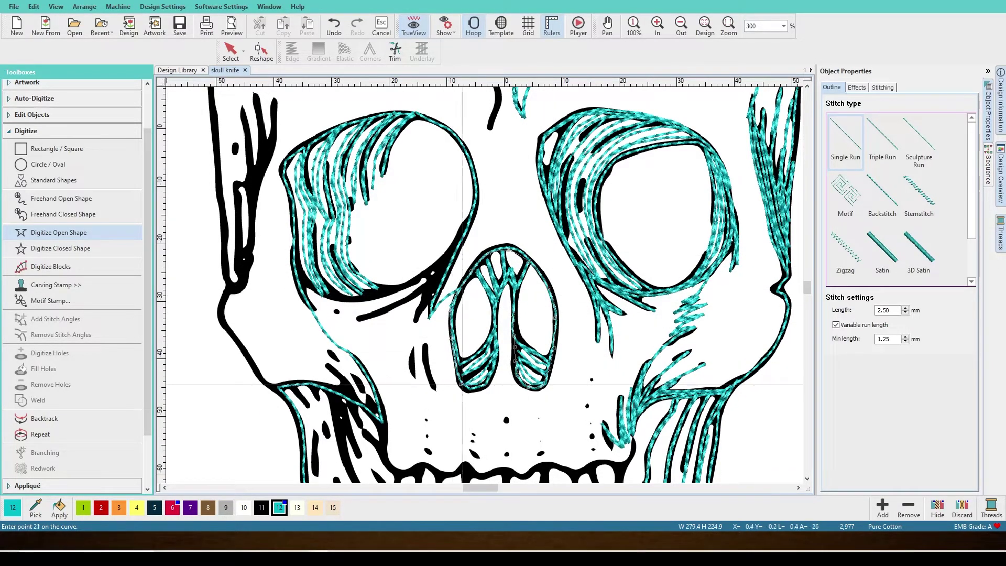
Continue the nose outline around the right nostril and over the top, ending at the cavity's upper left edge
{"action": "left_click", "coordinate": [513, 356]}
{"action": "left_click", "coordinate": [519, 383]}
{"action": "left_click", "coordinate": [534, 389]}
{"action": "left_click", "coordinate": [551, 367]}
{"action": "left_click", "coordinate": [557, 332]}
{"action": "left_click", "coordinate": [548, 284]}
{"action": "left_click", "coordinate": [504, 246]}
{"action": "left_click", "coordinate": [471, 270]}
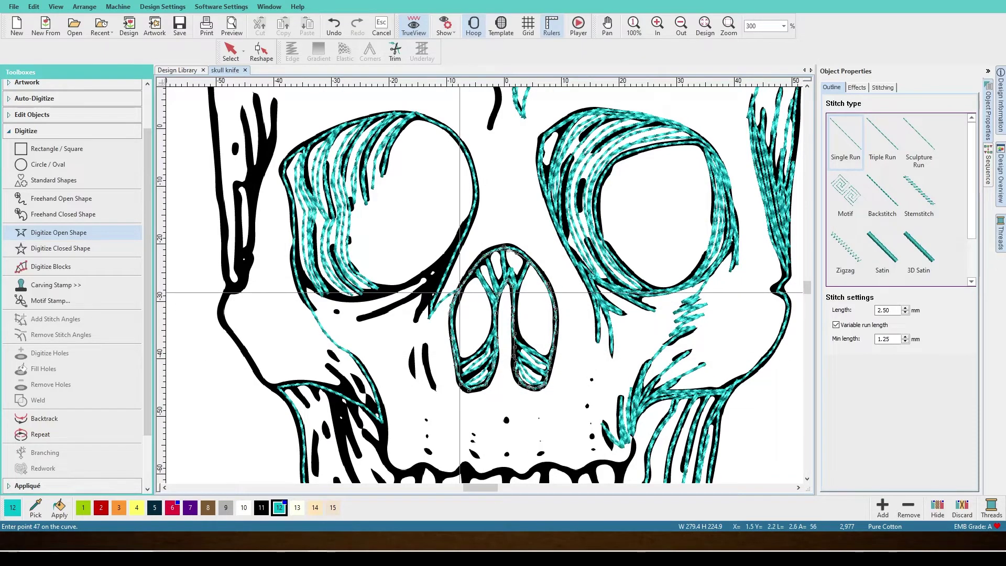
{"action": "key", "text": "Return"}
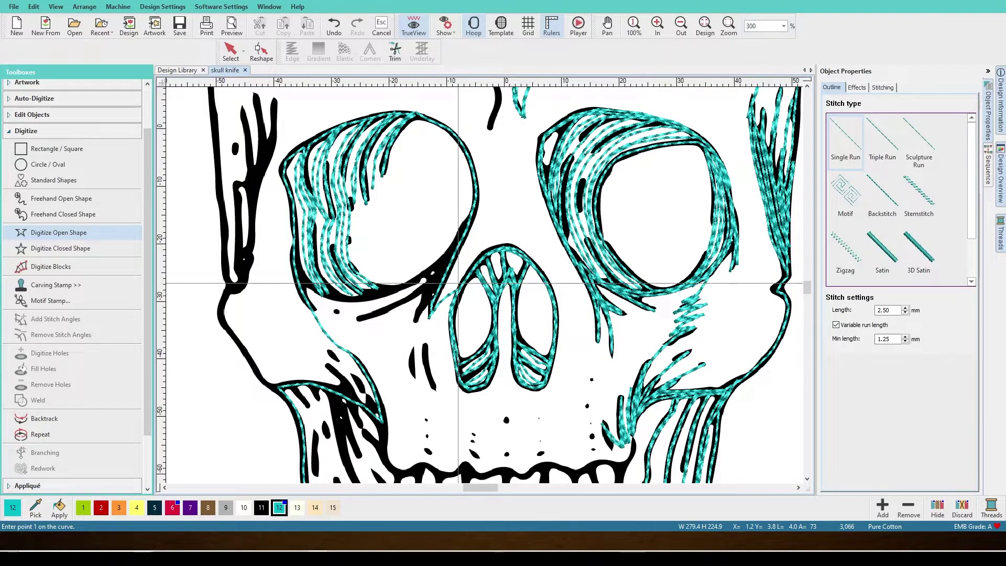
Check the stitches without the artwork, and digitize an open line from the nose's upper left edge to the long vertical stroke beside it
{"action": "key", "text": "F9"}
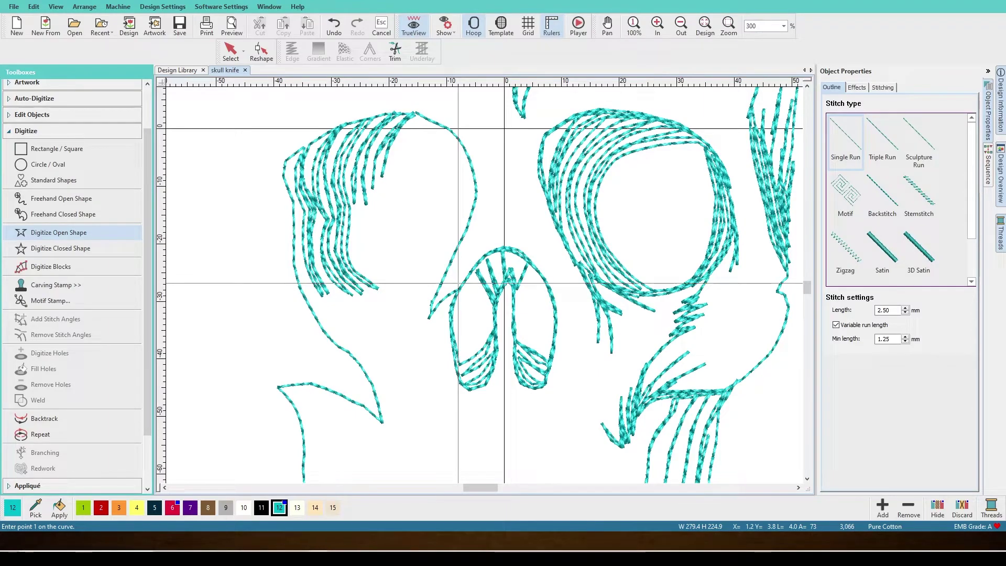
{"action": "key", "text": "F9"}
{"action": "left_click", "coordinate": [459, 292]}
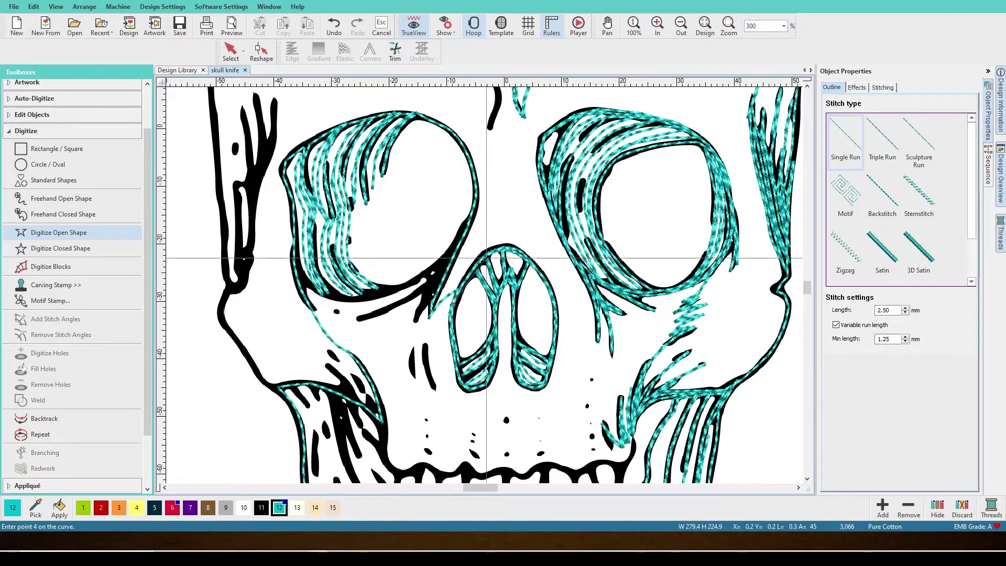
{"action": "left_click", "coordinate": [454, 291]}
{"action": "left_click", "coordinate": [445, 298]}
{"action": "left_click", "coordinate": [436, 308]}
{"action": "left_click", "coordinate": [428, 319]}
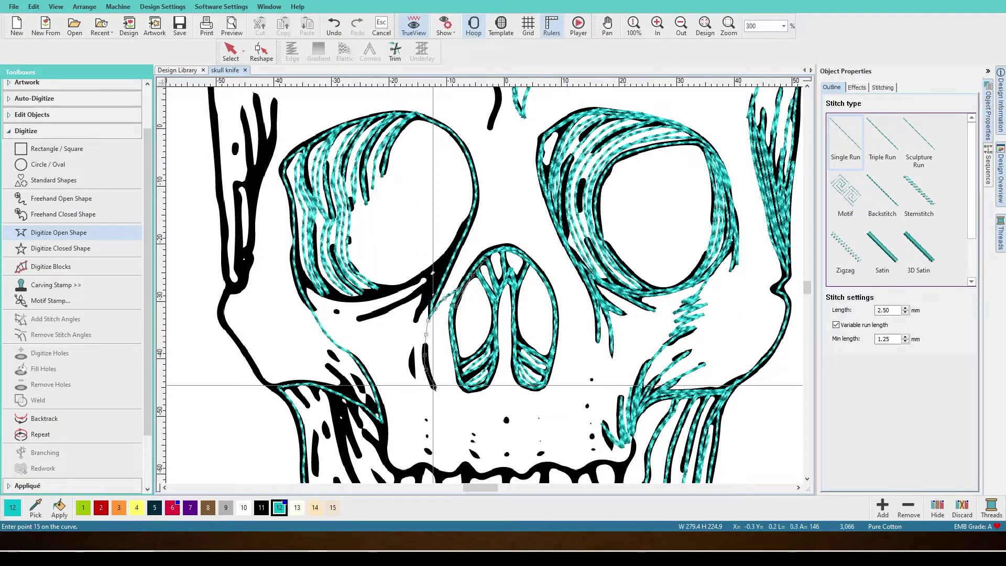
Digitize connected open lines through the second vertical stroke and the slanted shading stroke under the left eye socket's inner corner
{"action": "left_click", "coordinate": [411, 325]}
{"action": "left_click", "coordinate": [422, 304]}
{"action": "left_click", "coordinate": [430, 292]}
{"action": "left_click", "coordinate": [435, 287]}
{"action": "left_click", "coordinate": [443, 276]}
{"action": "left_click", "coordinate": [414, 297]}
{"action": "left_click", "coordinate": [388, 309]}
{"action": "left_click", "coordinate": [364, 320]}
Run the line up the left eye socket's inner edge and over its top to the upper outer corner
{"action": "left_click", "coordinate": [461, 235]}
{"action": "left_click", "coordinate": [475, 180]}
{"action": "left_click", "coordinate": [464, 146]}
{"action": "left_click", "coordinate": [451, 130]}
{"action": "left_click", "coordinate": [417, 113]}
{"action": "left_click", "coordinate": [370, 117]}
{"action": "left_click", "coordinate": [307, 142]}
{"action": "left_click", "coordinate": [287, 157]}
Review the whole skull, and digitize an open line from the left socket's lower outer edge down to the inner cheek corner
{"action": "key", "text": "d"}
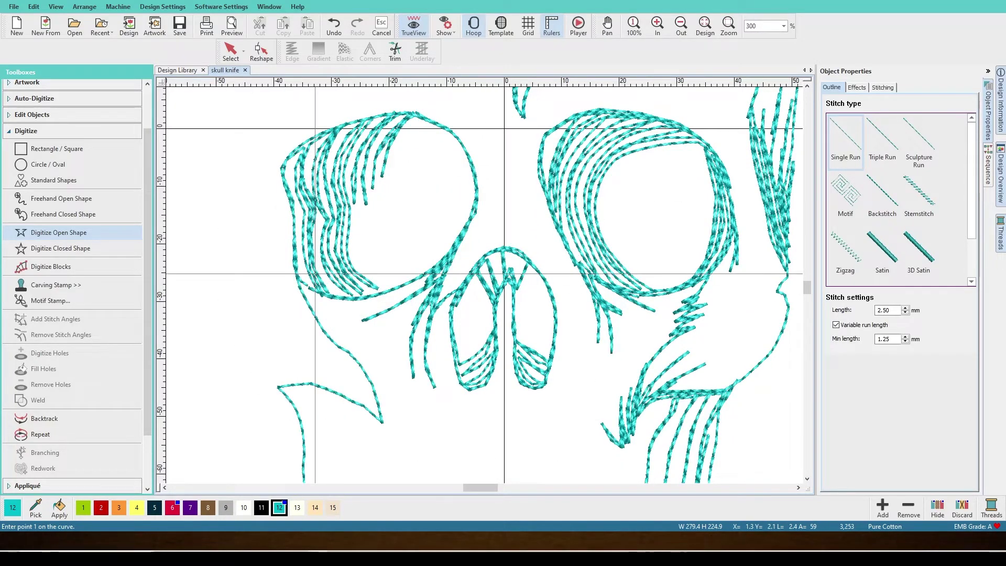
{"action": "left_click", "coordinate": [764, 69]}
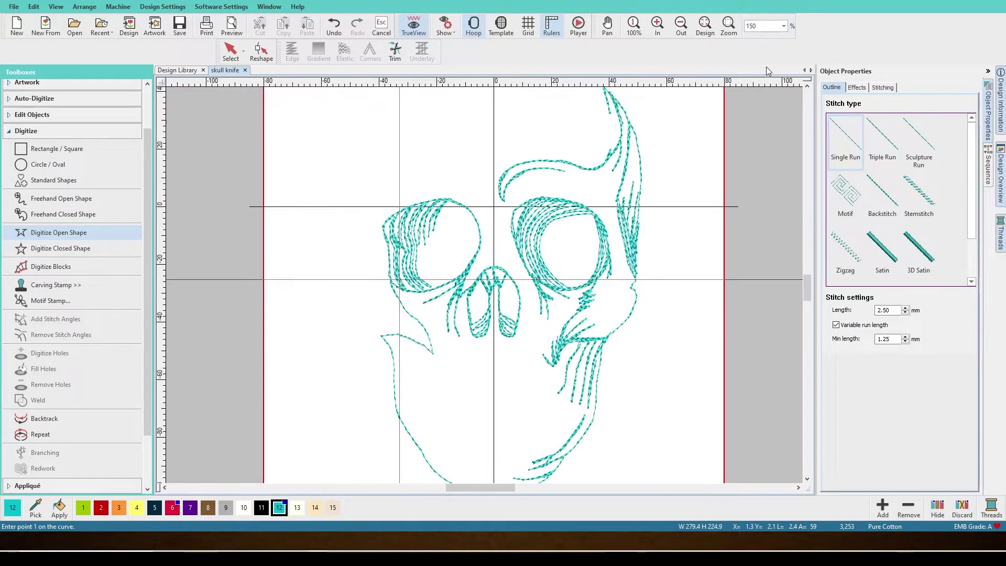
{"action": "left_click", "coordinate": [762, 66]}
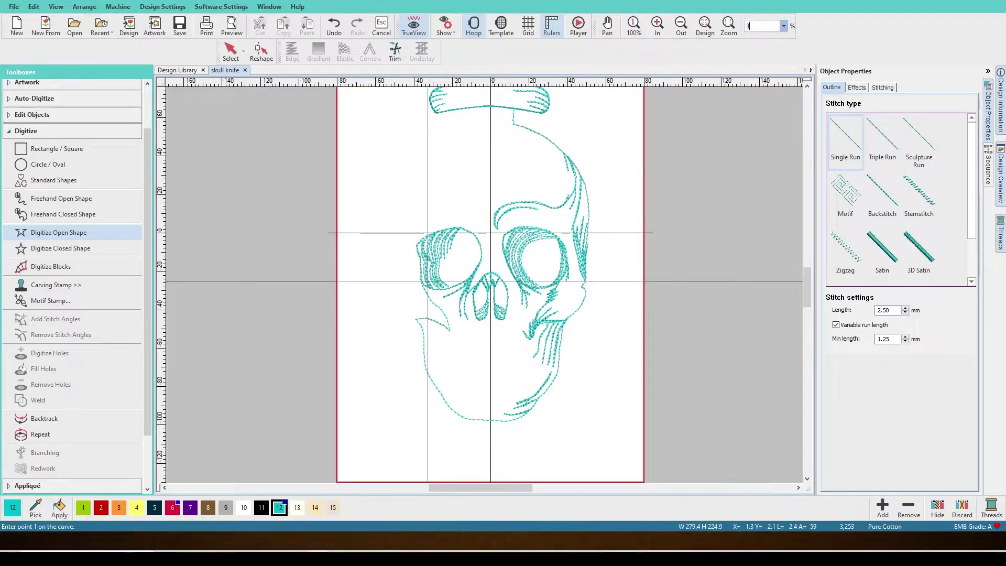
{"action": "type", "text": "300"}
{"action": "key", "text": "Return"}
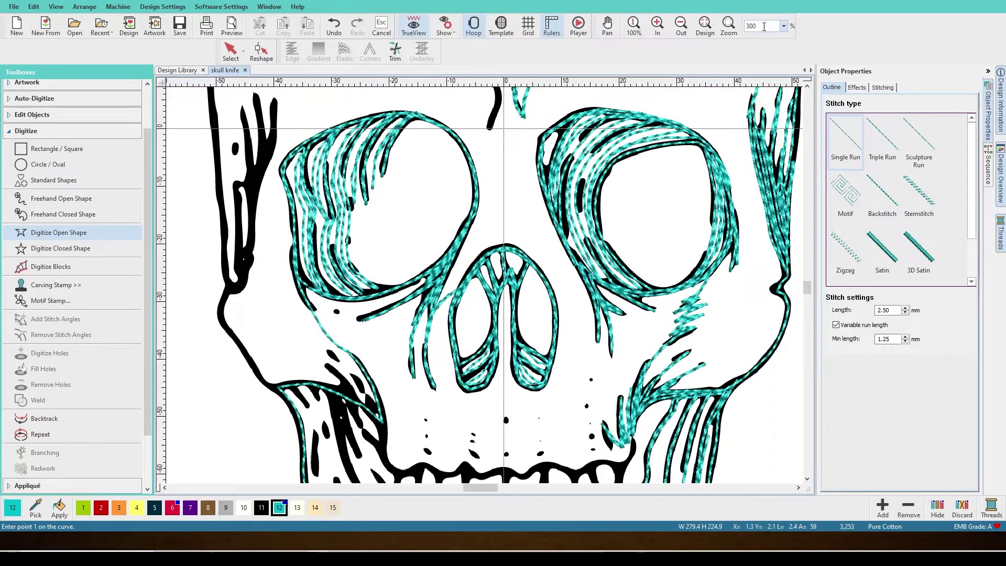
{"action": "left_click", "coordinate": [307, 285]}
{"action": "left_click", "coordinate": [301, 271]}
{"action": "left_click", "coordinate": [296, 255]}
{"action": "left_click", "coordinate": [302, 279]}
{"action": "left_click", "coordinate": [295, 261]}
{"action": "left_click", "coordinate": [317, 323]}
{"action": "left_click", "coordinate": [329, 338]}
{"action": "left_click", "coordinate": [342, 350]}
{"action": "left_click", "coordinate": [359, 358]}
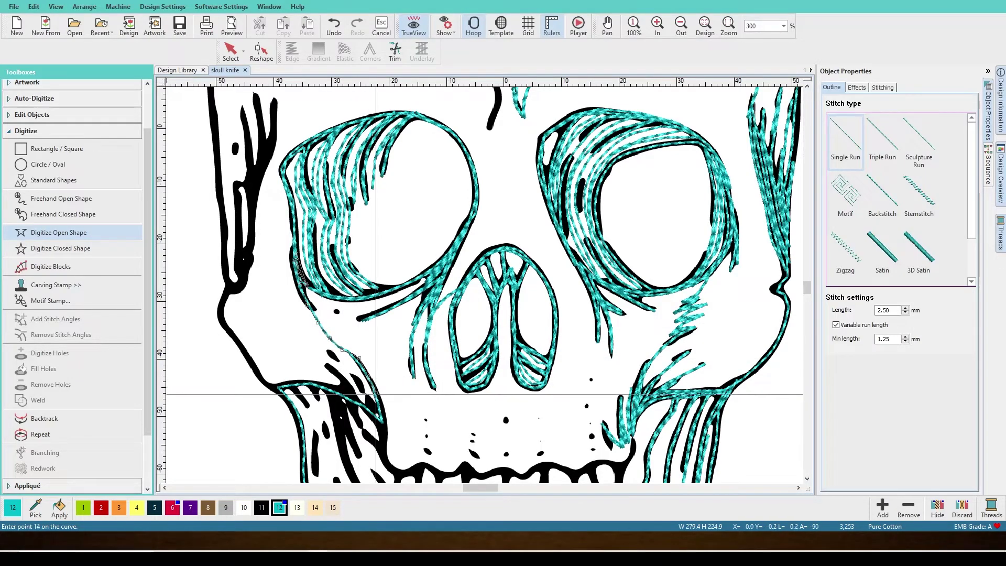
{"action": "left_click", "coordinate": [380, 418]}
{"action": "key", "text": "Return"}
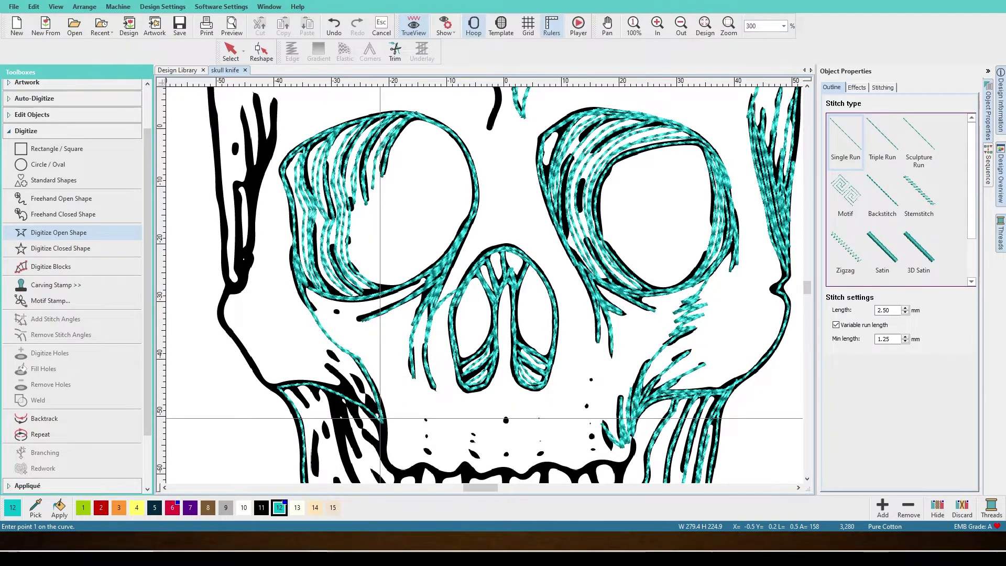
{"action": "scroll", "coordinate": [380, 418], "scroll_direction": "down", "scroll_amount": 3}
{"action": "left_click", "coordinate": [385, 264]}
{"action": "left_click", "coordinate": [384, 282]}
{"action": "left_click", "coordinate": [387, 297]}
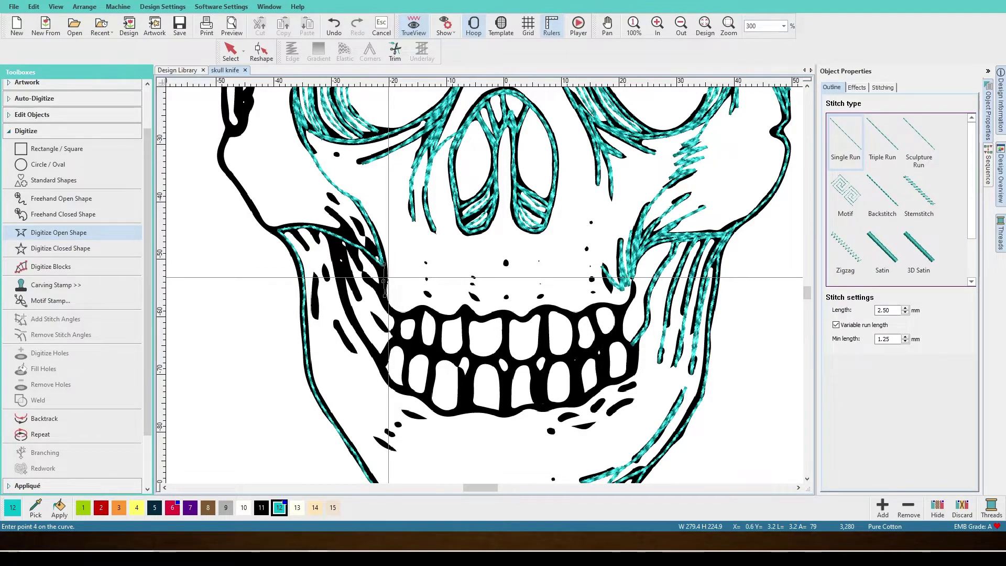
{"action": "key", "text": "BackSpace"}
{"action": "key", "text": "BackSpace"}
{"action": "key", "text": "BackSpace"}
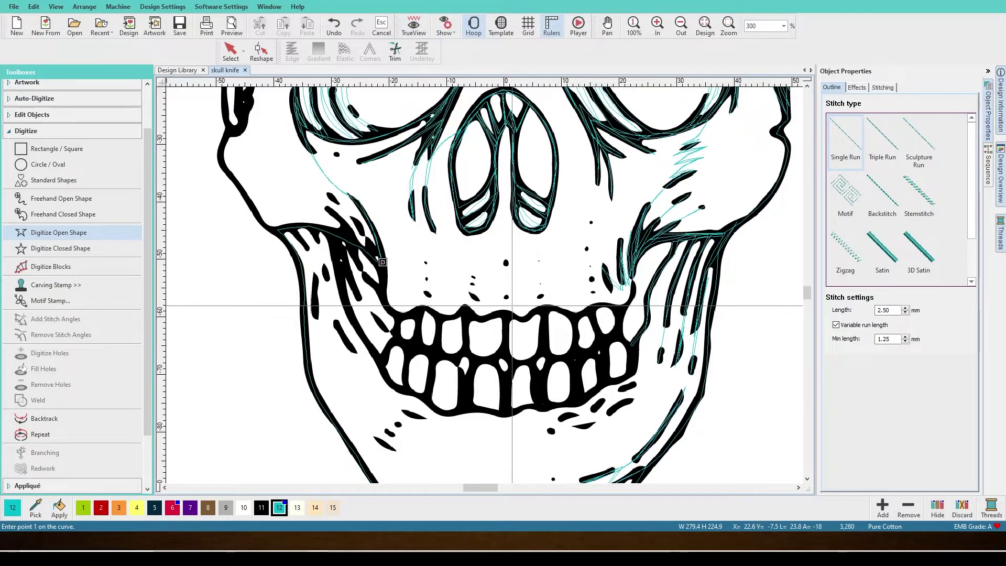
Digitize an open line from the left inner cheek corner down to the mouth and along the upper gum line past the middle teeth
{"action": "left_click", "coordinate": [382, 279]}
{"action": "left_click", "coordinate": [381, 293]}
{"action": "left_click", "coordinate": [398, 313]}
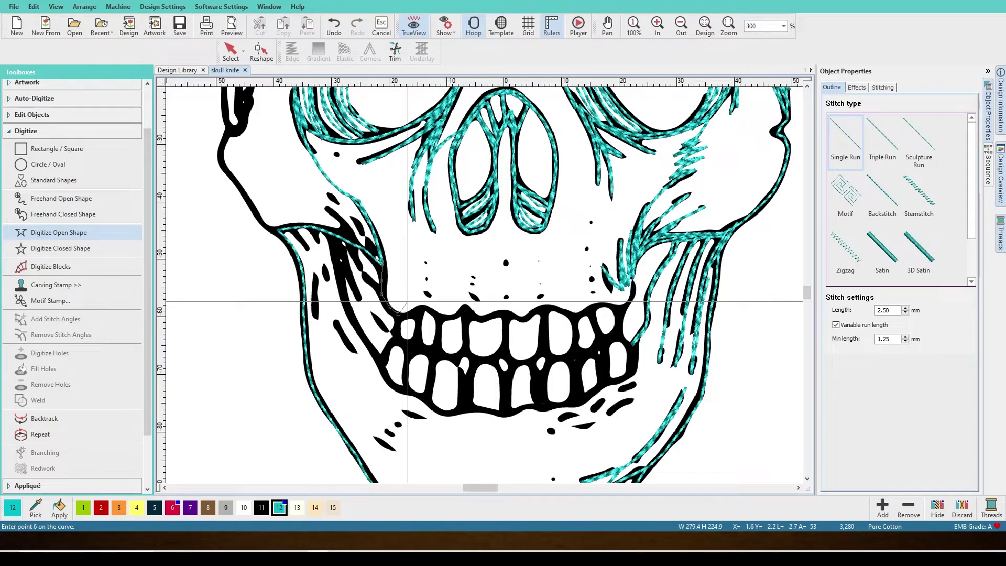
{"action": "left_click", "coordinate": [424, 309]}
{"action": "left_click", "coordinate": [432, 312]}
{"action": "left_click", "coordinate": [444, 318]}
{"action": "left_click", "coordinate": [461, 309]}
{"action": "left_click", "coordinate": [473, 317]}
{"action": "left_click", "coordinate": [486, 317]}
{"action": "left_click", "coordinate": [504, 314]}
{"action": "left_click", "coordinate": [523, 318]}
Continue the upper gum line over the right teeth and up to the right cheek's lower shading tip
{"action": "left_click", "coordinate": [536, 310]}
{"action": "left_click", "coordinate": [553, 308]}
{"action": "left_click", "coordinate": [577, 316]}
{"action": "left_click", "coordinate": [588, 310]}
{"action": "left_click", "coordinate": [604, 311]}
{"action": "left_click", "coordinate": [616, 309]}
{"action": "left_click", "coordinate": [624, 306]}
{"action": "left_click", "coordinate": [629, 298]}
{"action": "left_click", "coordinate": [632, 291]}
{"action": "left_click", "coordinate": [634, 286]}
{"action": "key", "text": "Return"}
Digitize connected open lines around the rightmost upper tooth and through the shading dashes below the right mouth corner
{"action": "left_click", "coordinate": [618, 334]}
{"action": "left_click", "coordinate": [636, 353]}
{"action": "left_click", "coordinate": [575, 416]}
{"action": "left_click", "coordinate": [583, 427]}
{"action": "key", "text": "Return"}
Digitize an open line around the rightmost lower tooth and back along the right edge of the mouth
{"action": "left_click", "coordinate": [634, 370]}
{"action": "left_click", "coordinate": [627, 377]}
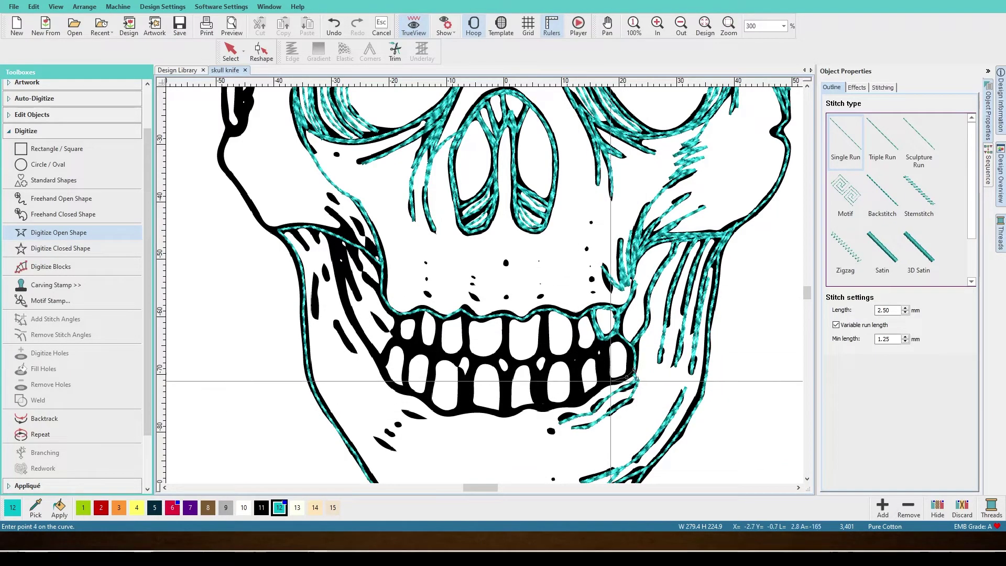
{"action": "left_click", "coordinate": [611, 381]}
{"action": "left_click", "coordinate": [606, 362]}
{"action": "left_click", "coordinate": [615, 344]}
{"action": "left_click", "coordinate": [628, 341]}
{"action": "left_click", "coordinate": [627, 358]}
{"action": "left_click", "coordinate": [631, 352]}
{"action": "left_click", "coordinate": [632, 349]}
{"action": "left_click", "coordinate": [635, 364]}
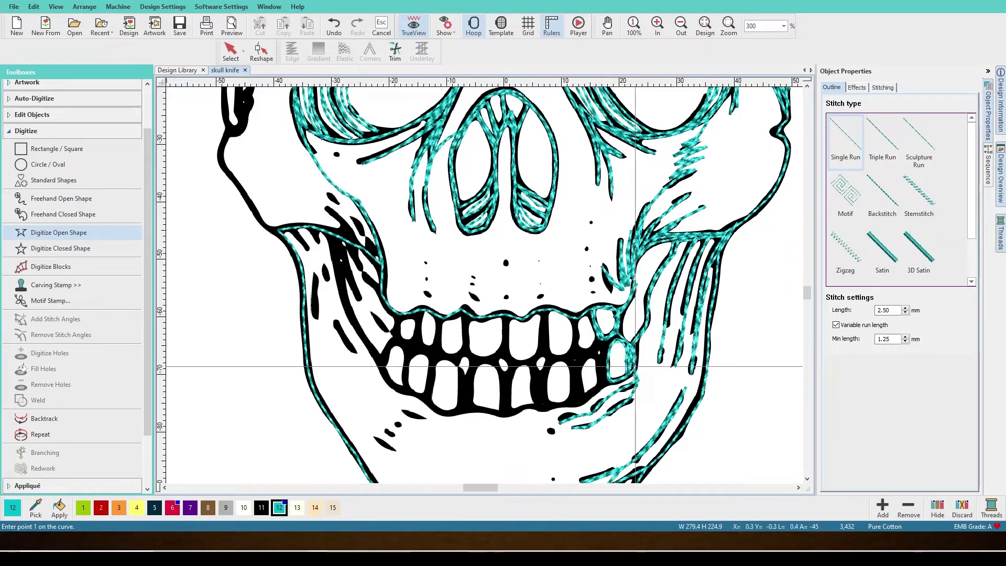
Digitize connected open lines around the second lower tooth from the right and along the gaps of the middle teeth
{"action": "left_click", "coordinate": [634, 368]}
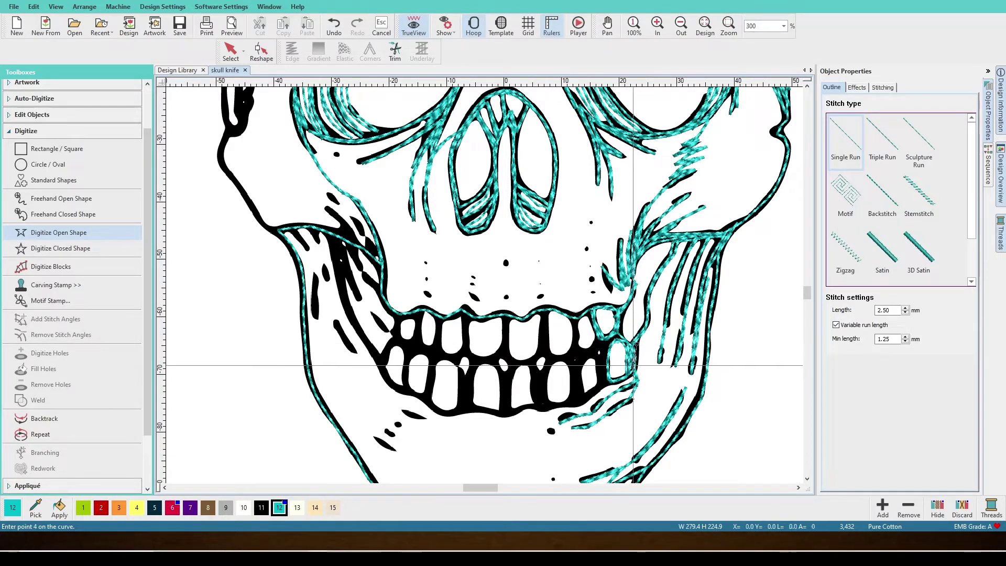
{"action": "left_click", "coordinate": [600, 385]}
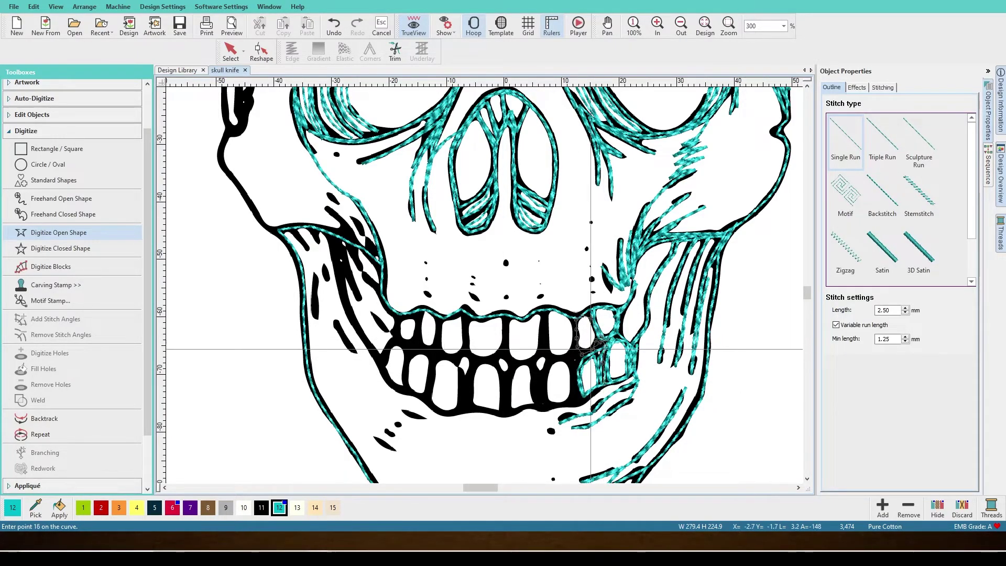
{"action": "key", "text": "Return"}
{"action": "left_click", "coordinate": [473, 317]}
{"action": "left_click", "coordinate": [501, 375]}
{"action": "left_click", "coordinate": [442, 321]}
{"action": "key", "text": "Return"}
Digitize a connected open line around the left upper teeth and down around the leftmost lower teeth
{"action": "left_click", "coordinate": [464, 318]}
{"action": "left_click", "coordinate": [447, 410]}
{"action": "left_click", "coordinate": [435, 376]}
{"action": "left_click", "coordinate": [437, 320]}
{"action": "left_click", "coordinate": [420, 317]}
{"action": "left_click", "coordinate": [436, 336]}
{"action": "left_click", "coordinate": [429, 359]}
{"action": "left_click", "coordinate": [420, 392]}
{"action": "left_click", "coordinate": [402, 371]}
{"action": "left_click", "coordinate": [400, 329]}
{"action": "left_click", "coordinate": [407, 337]}
{"action": "key", "text": "Return"}
Digitize open lines along the lower gum line and through the zigzag shading below the left mouth corner
{"action": "left_click", "coordinate": [382, 364]}
{"action": "left_click", "coordinate": [407, 390]}
{"action": "left_click", "coordinate": [439, 414]}
{"action": "key", "text": "Return"}
{"action": "left_click", "coordinate": [615, 382]}
{"action": "key", "text": "Return"}
Digitize open lines around the leftmost teeth and through the gaps between the middle lower teeth
{"action": "left_click", "coordinate": [382, 364]}
{"action": "left_click", "coordinate": [418, 315]}
{"action": "left_click", "coordinate": [437, 344]}
{"action": "left_click", "coordinate": [439, 340]}
{"action": "key", "text": "Return"}
{"action": "left_click", "coordinate": [461, 357]}
{"action": "left_click", "coordinate": [464, 406]}
{"action": "left_click", "coordinate": [509, 366]}
{"action": "key", "text": "Return"}
Digitize open lines through the gaps of the right lower teeth and up along the rightmost upper teeth
{"action": "left_click", "coordinate": [543, 403]}
{"action": "left_click", "coordinate": [573, 353]}
{"action": "left_click", "coordinate": [575, 380]}
{"action": "left_click", "coordinate": [577, 401]}
{"action": "key", "text": "Return"}
{"action": "left_click", "coordinate": [600, 342]}
{"action": "left_click", "coordinate": [628, 304]}
{"action": "key", "text": "Return"}
Digitize an open line across the upper gum line and a return line between the tooth rows to the left end
{"action": "left_click", "coordinate": [401, 317]}
{"action": "left_click", "coordinate": [440, 317]}
{"action": "left_click", "coordinate": [464, 308]}
{"action": "left_click", "coordinate": [619, 310]}
{"action": "key", "text": "Return"}
{"action": "left_click", "coordinate": [544, 319]}
{"action": "left_click", "coordinate": [477, 322]}
{"action": "left_click", "coordinate": [387, 344]}
{"action": "left_click", "coordinate": [404, 345]}
{"action": "left_click", "coordinate": [400, 317]}
{"action": "key", "text": "Return"}
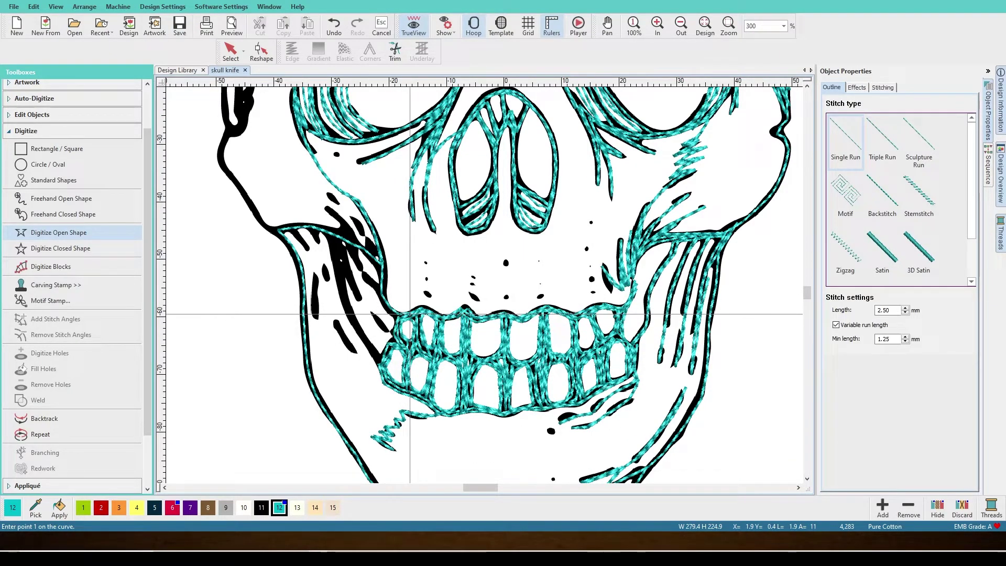
Check the digitized skull stitching with the artwork hidden at 100% zoom
{"action": "key", "text": "d"}
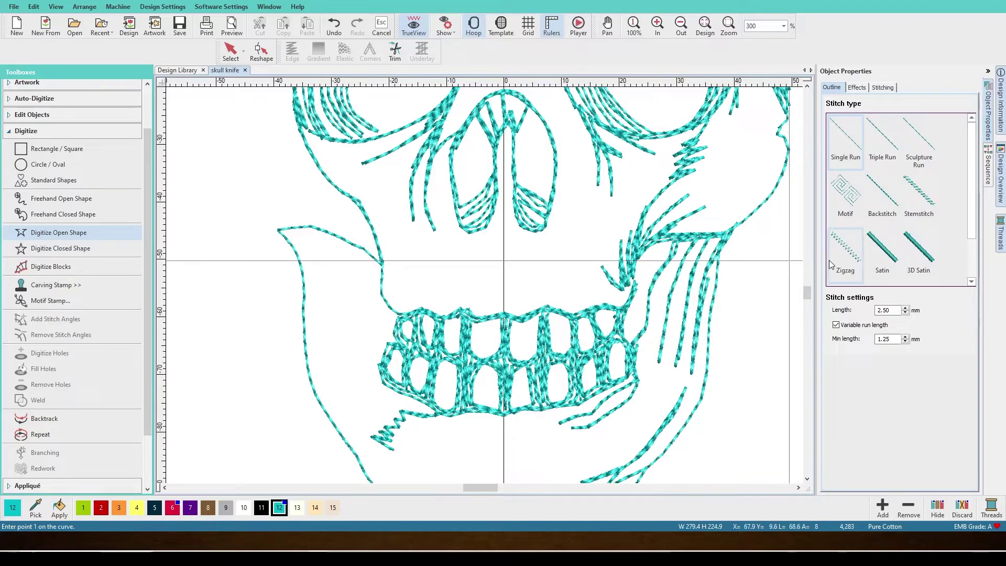
{"action": "key", "text": "1"}
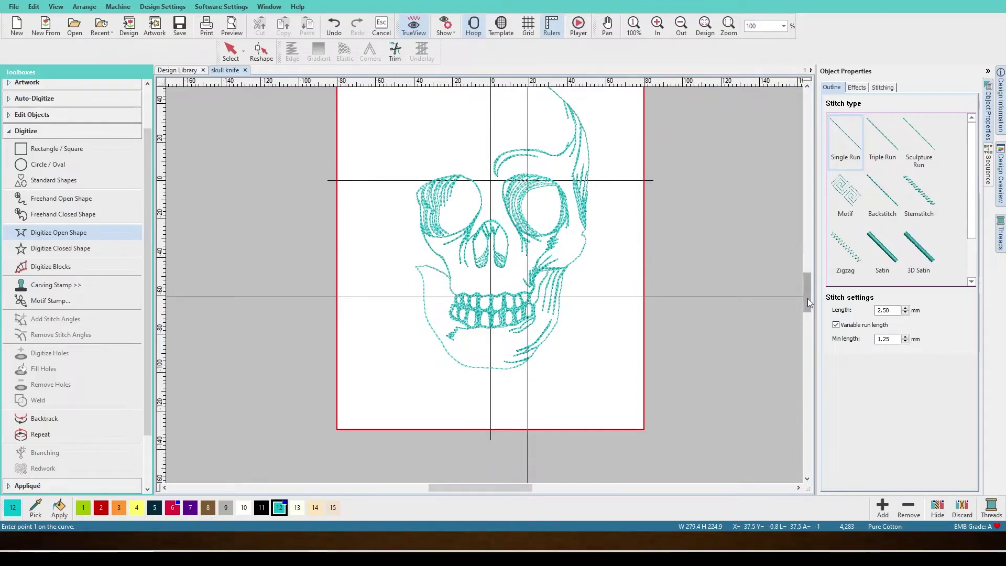
{"action": "left_click_drag", "start_coordinate": [807, 298], "coordinate": [809, 296]}
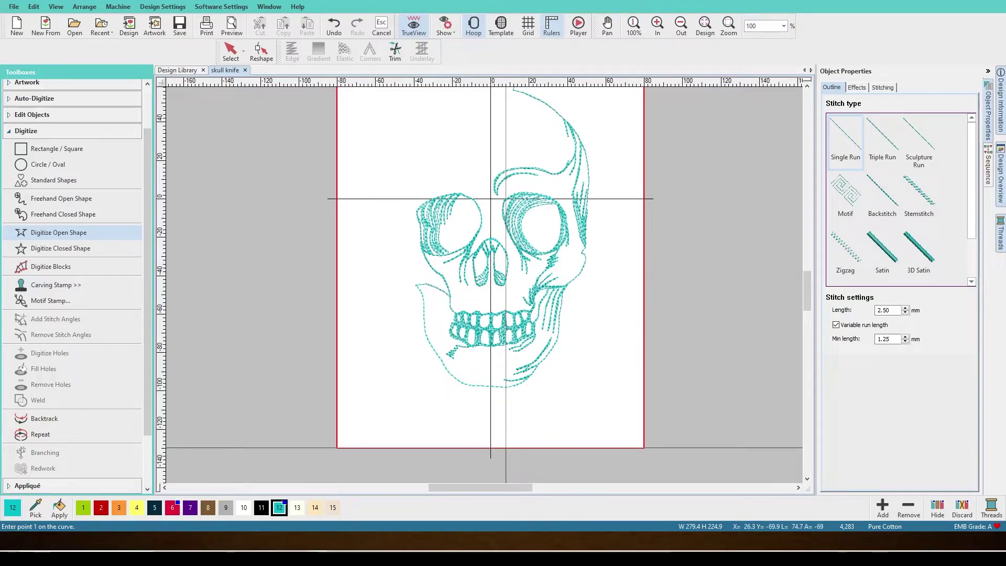
{"action": "type", "text": "300"}
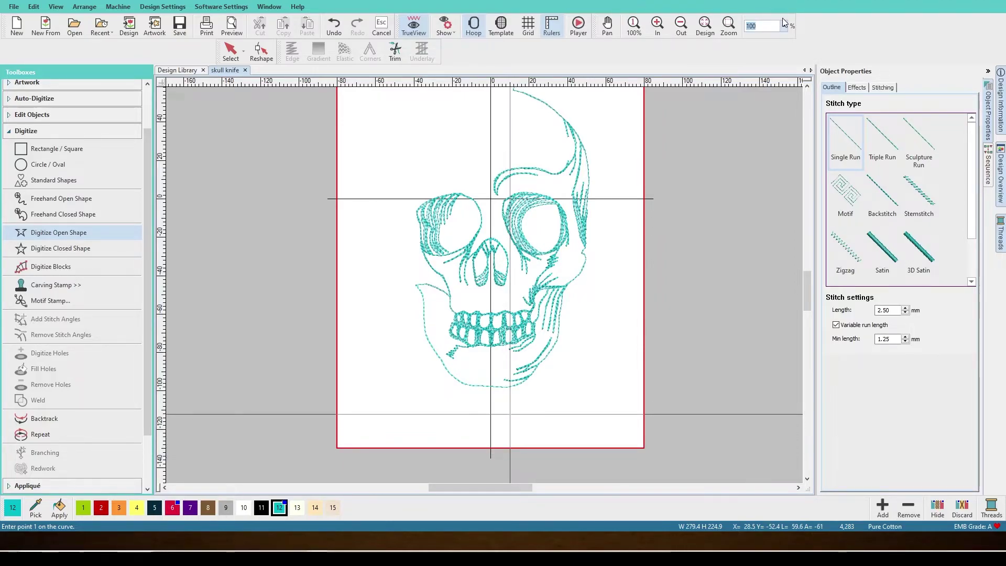
{"action": "key", "text": "Return"}
{"action": "key", "text": "t"}
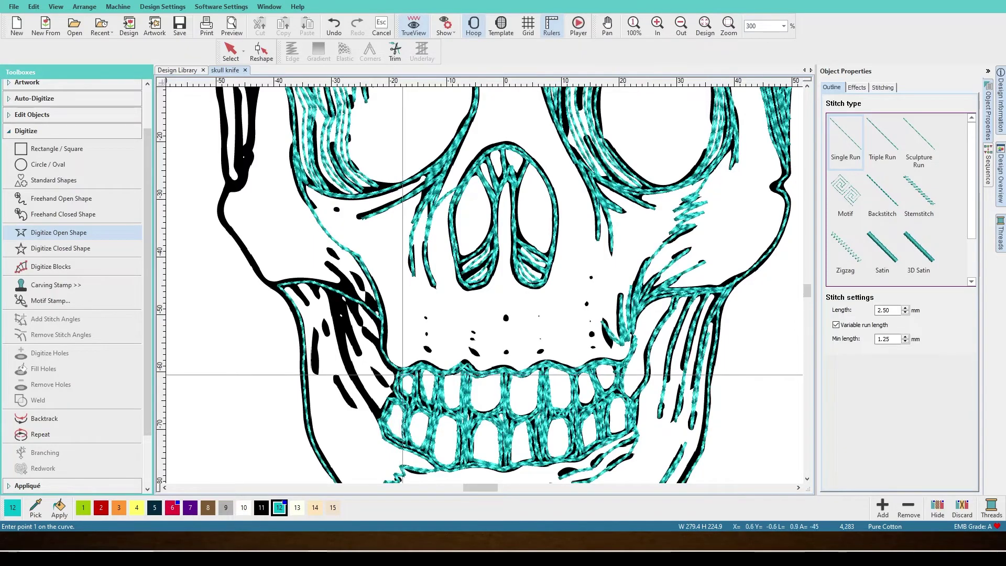
Digitize an open line from the left mouth corner up along the lower shading strokes of the left cheek
{"action": "scroll", "coordinate": [785, 290], "scroll_direction": "down", "scroll_amount": 1}
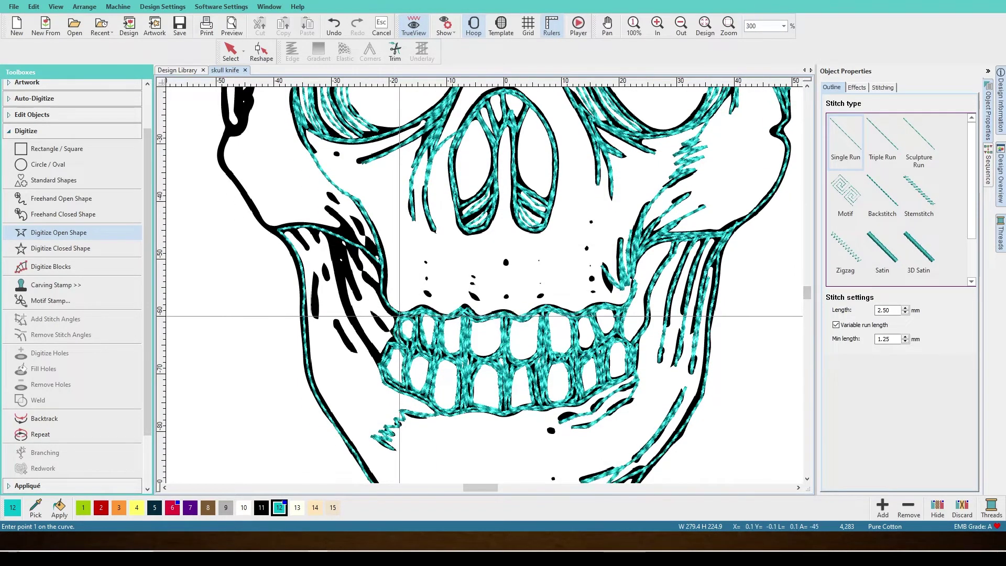
{"action": "left_click", "coordinate": [394, 337]}
{"action": "left_click", "coordinate": [391, 337]}
{"action": "left_click", "coordinate": [390, 332]}
{"action": "right_click", "coordinate": [382, 325]}
{"action": "left_click", "coordinate": [372, 309]}
{"action": "right_click", "coordinate": [356, 287]}
{"action": "left_click", "coordinate": [345, 264]}
{"action": "left_click", "coordinate": [376, 314]}
{"action": "key", "text": "Return"}
Digitize open lines through the upper shading strokes at the inner left cheek
{"action": "left_click", "coordinate": [326, 208]}
{"action": "left_click", "coordinate": [344, 228]}
{"action": "left_click", "coordinate": [362, 245]}
{"action": "left_click", "coordinate": [378, 262]}
{"action": "scroll", "coordinate": [222, 273], "scroll_direction": "up", "scroll_amount": 2}
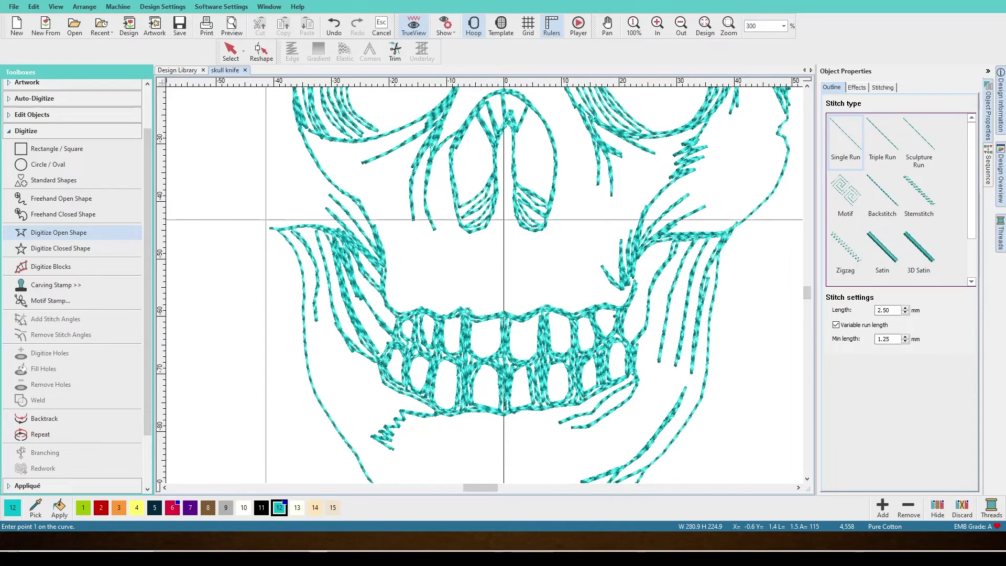
Digitize connected open lines up the left side of the skull, through the temple shading and along the left brow
{"action": "scroll", "coordinate": [222, 273], "scroll_direction": "up", "scroll_amount": 3}
{"action": "key", "text": "Return"}
{"action": "left_click", "coordinate": [238, 435]}
{"action": "scroll", "coordinate": [237, 398], "scroll_direction": "up", "scroll_amount": 1}
{"action": "left_click", "coordinate": [348, 273]}
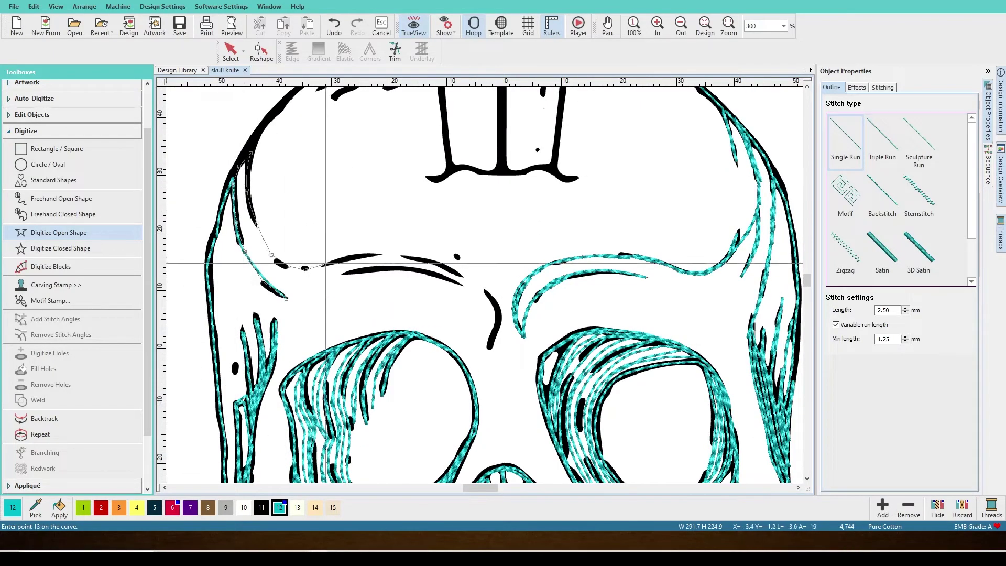
{"action": "scroll", "coordinate": [272, 265], "scroll_direction": "up", "scroll_amount": 2}
{"action": "left_click", "coordinate": [268, 274]}
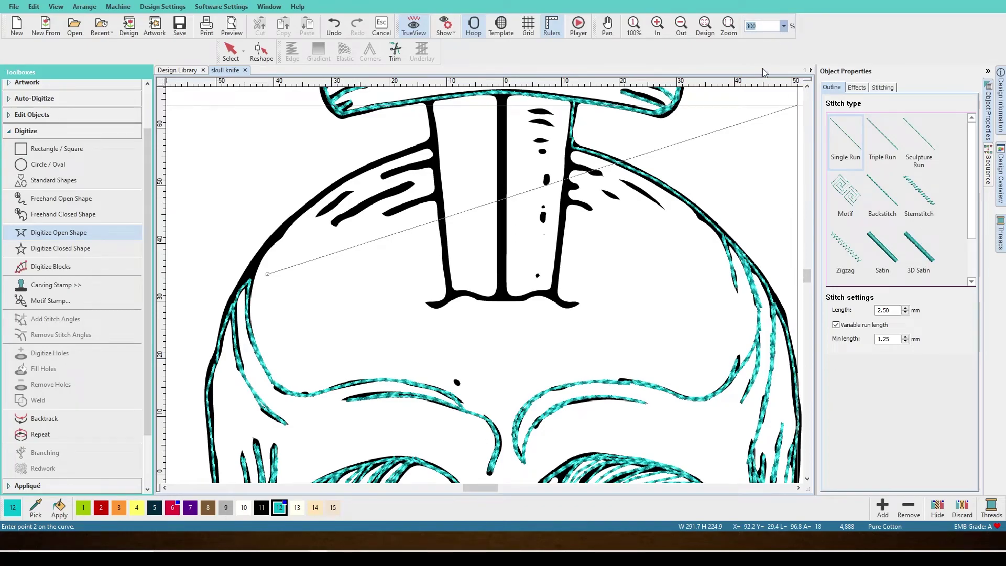
Review the whole design at 100% zoom, comparing the stitching with and without the artwork
{"action": "type", "text": "100"}
{"action": "key", "text": "Return"}
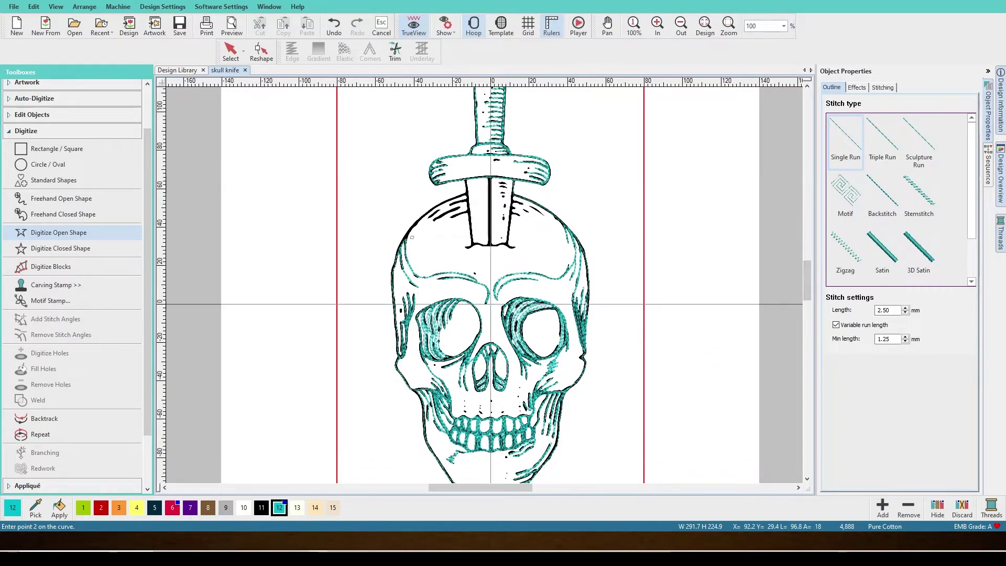
{"action": "scroll", "coordinate": [810, 283], "scroll_direction": "down", "scroll_amount": 1}
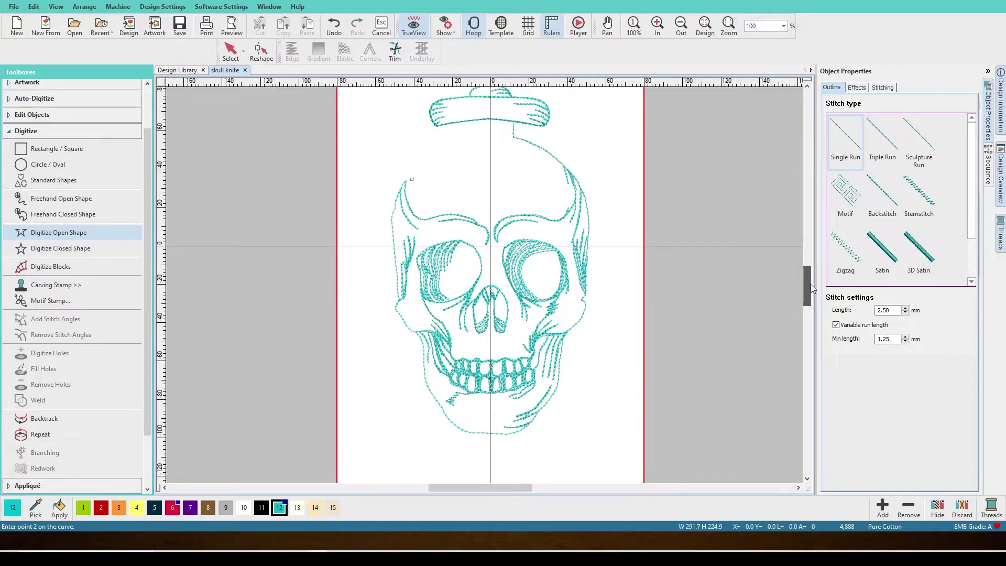
{"action": "scroll", "coordinate": [810, 284], "scroll_direction": "up", "scroll_amount": 1}
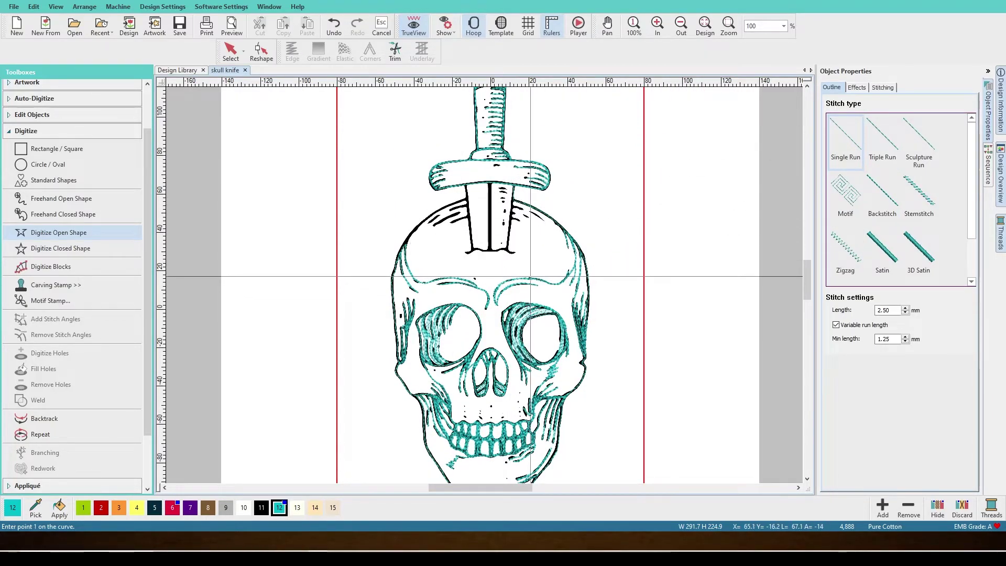
{"action": "scroll", "coordinate": [808, 279], "scroll_direction": "down", "scroll_amount": 1}
{"action": "scroll", "coordinate": [809, 283], "scroll_direction": "up", "scroll_amount": 1}
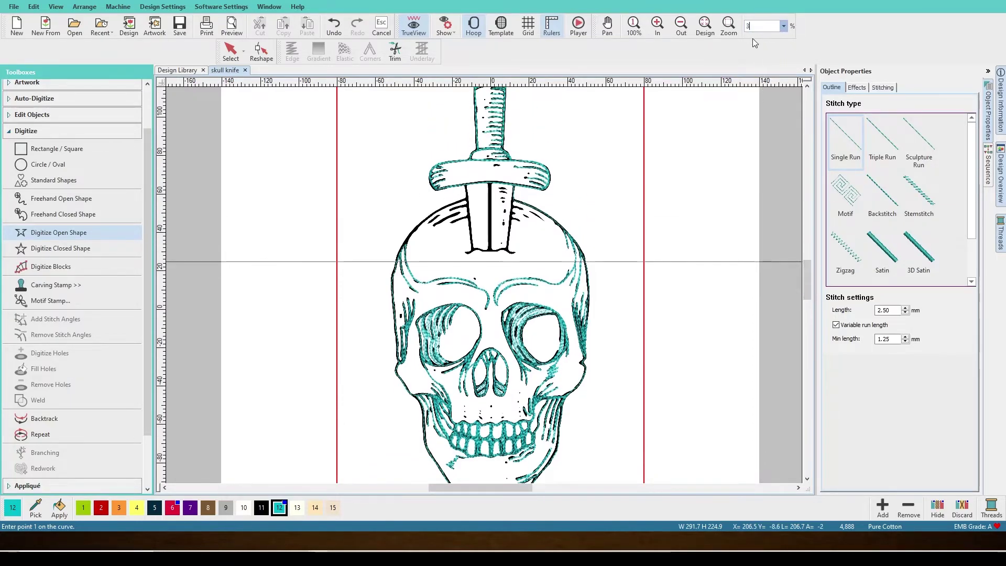
Digitize open lines along the left forehead shading, the knife blade and the shading strokes beside the blade's right edge
{"action": "type", "text": "00"}
{"action": "key", "text": "Return"}
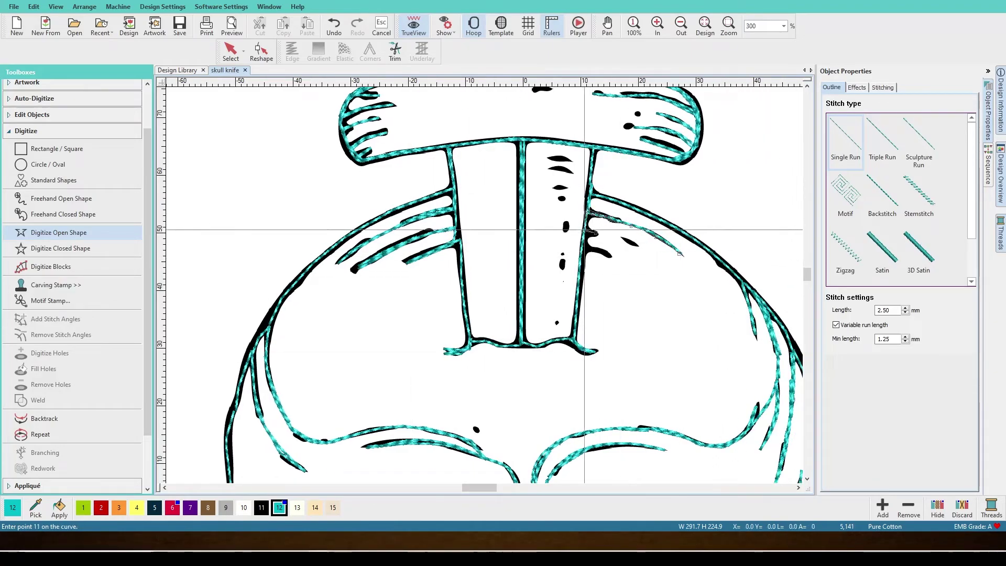
{"action": "key", "text": "Return"}
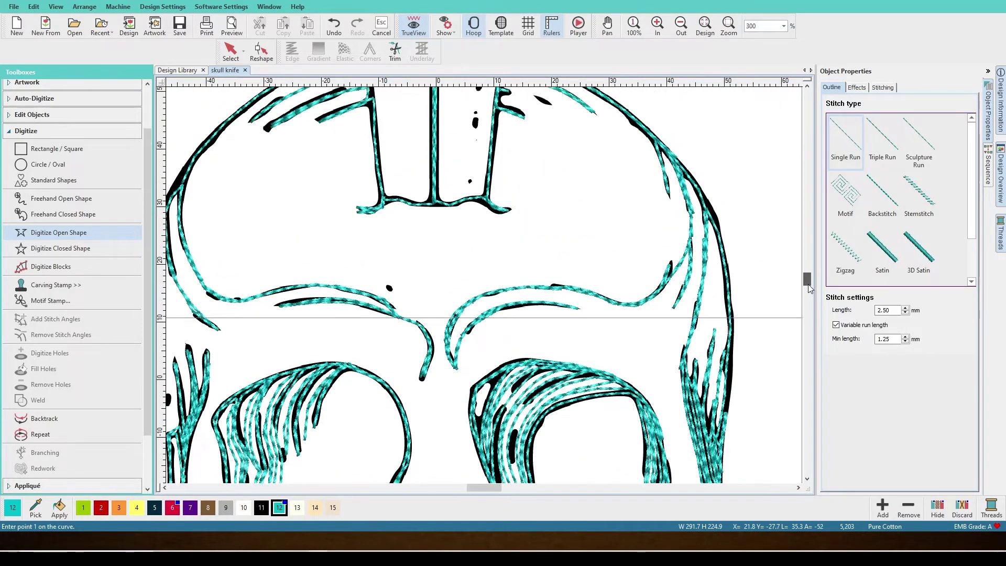
Digitize an open line from the upper right forehead down the outer right side to the cheekbone notch
{"action": "scroll", "coordinate": [809, 288], "scroll_direction": "up", "scroll_amount": 1}
{"action": "left_click", "coordinate": [676, 190]}
{"action": "left_click", "coordinate": [704, 233]}
{"action": "left_click", "coordinate": [719, 271]}
{"action": "left_click", "coordinate": [728, 326]}
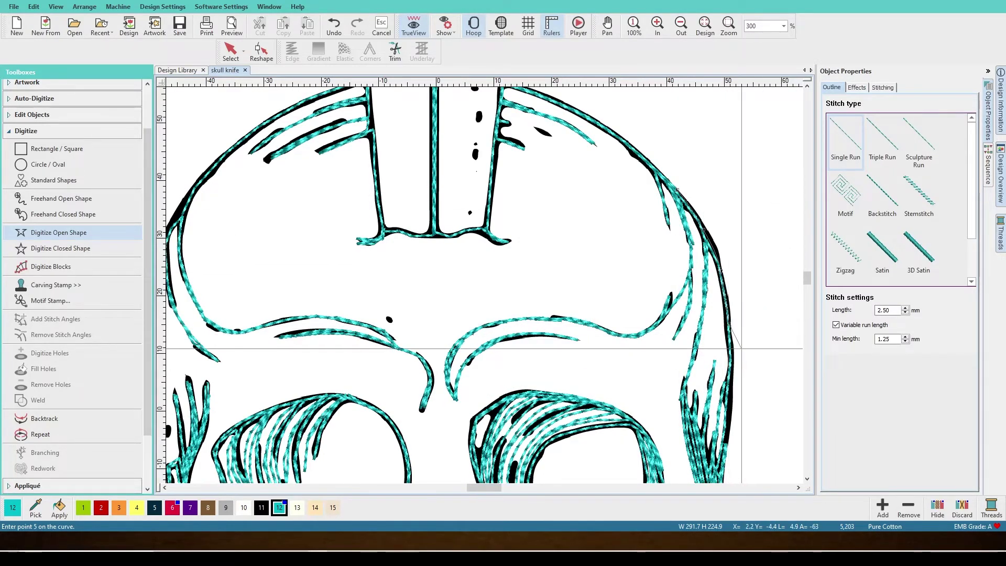
{"action": "scroll", "coordinate": [808, 281], "scroll_direction": "down", "scroll_amount": 5}
{"action": "left_click", "coordinate": [727, 224]}
{"action": "left_click", "coordinate": [724, 262]}
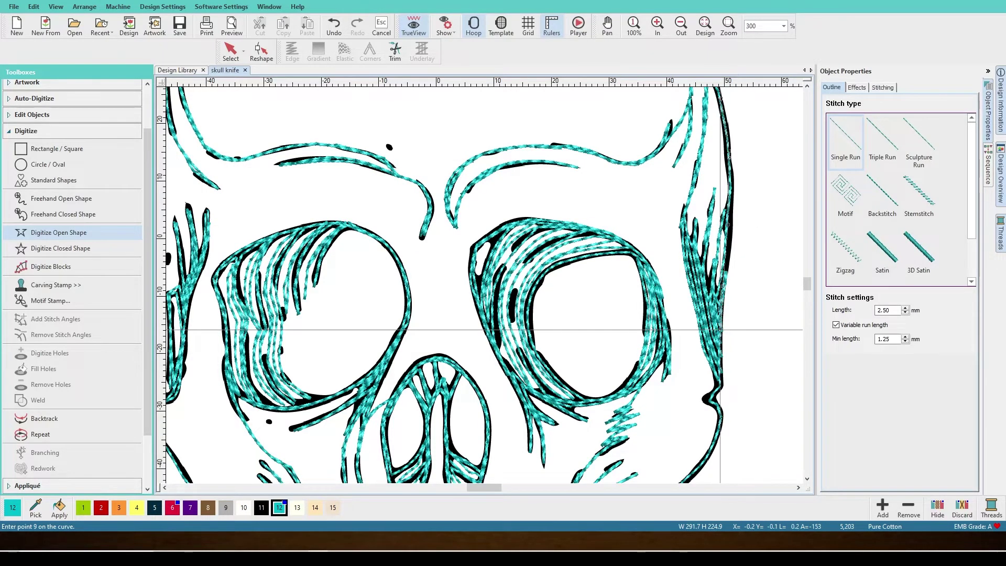
{"action": "left_click", "coordinate": [723, 366]}
{"action": "left_click", "coordinate": [721, 389]}
{"action": "left_click", "coordinate": [718, 411]}
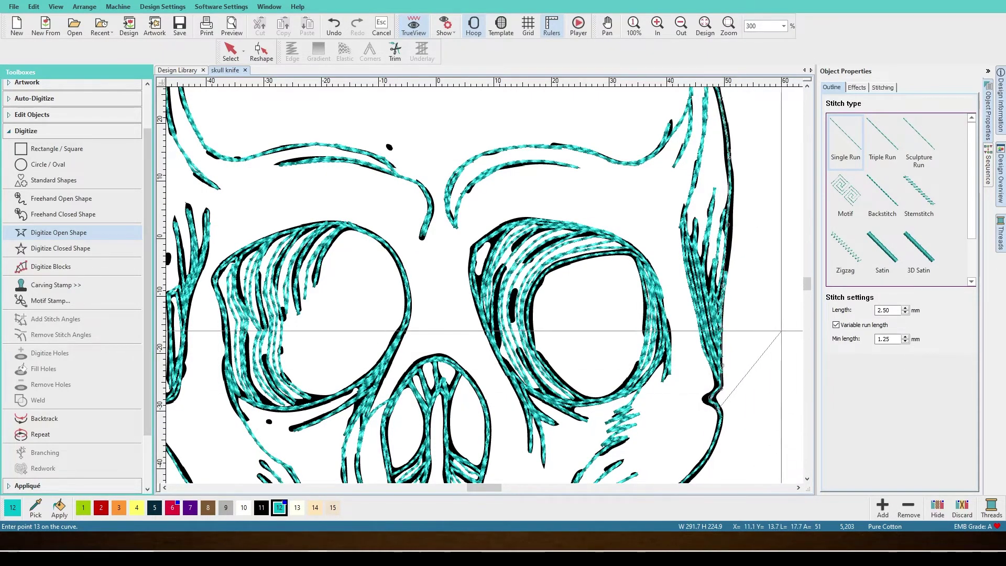
Continue the outer line from the cheekbone notch around the right cheek and down the right jaw edge
{"action": "scroll", "coordinate": [718, 410], "scroll_direction": "down", "scroll_amount": 7}
{"action": "left_click", "coordinate": [713, 194]}
{"action": "left_click", "coordinate": [698, 216]}
{"action": "left_click", "coordinate": [657, 254]}
{"action": "left_click", "coordinate": [649, 271]}
{"action": "left_click", "coordinate": [645, 298]}
{"action": "left_click", "coordinate": [643, 314]}
{"action": "left_click", "coordinate": [640, 379]}
Continue the line along the lower right jaw to the knife tip under the chin and finish it
{"action": "scroll", "coordinate": [634, 367], "scroll_direction": "down", "scroll_amount": 3}
{"action": "left_click", "coordinate": [622, 303]}
{"action": "left_click", "coordinate": [611, 319]}
{"action": "left_click", "coordinate": [580, 356]}
{"action": "left_click", "coordinate": [568, 367]}
{"action": "left_click", "coordinate": [543, 405]}
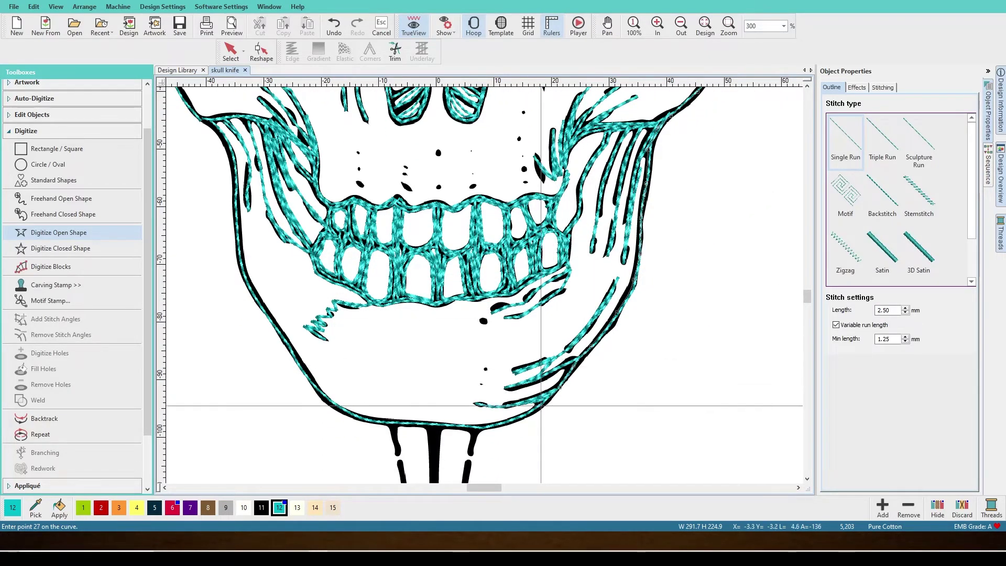
{"action": "key", "text": "Return"}
Digitize an open line from the chin's right side around the knife tip and back up to the left side
{"action": "left_click", "coordinate": [807, 308]}
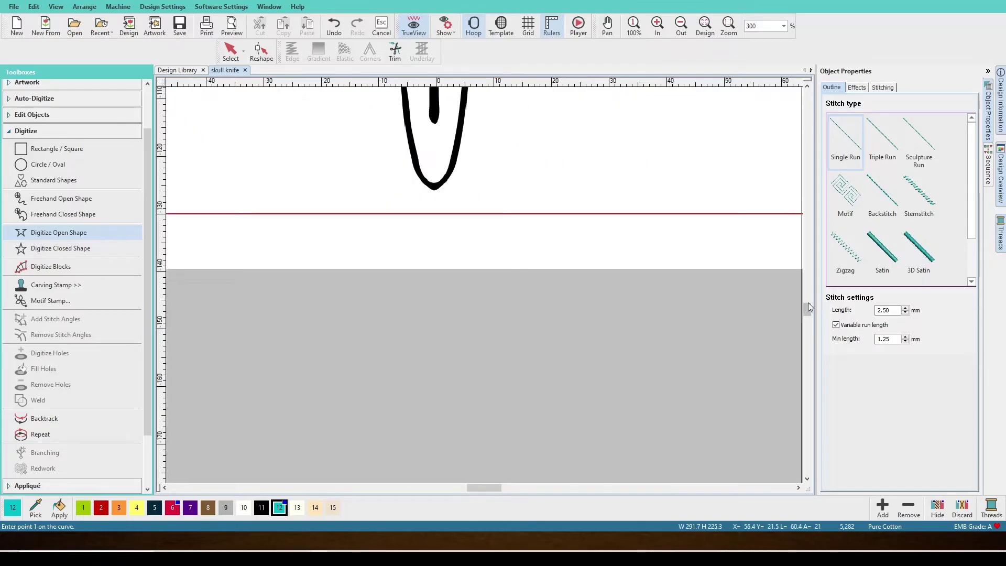
{"action": "scroll", "coordinate": [809, 306], "scroll_direction": "up", "scroll_amount": 5}
{"action": "left_click", "coordinate": [478, 224]}
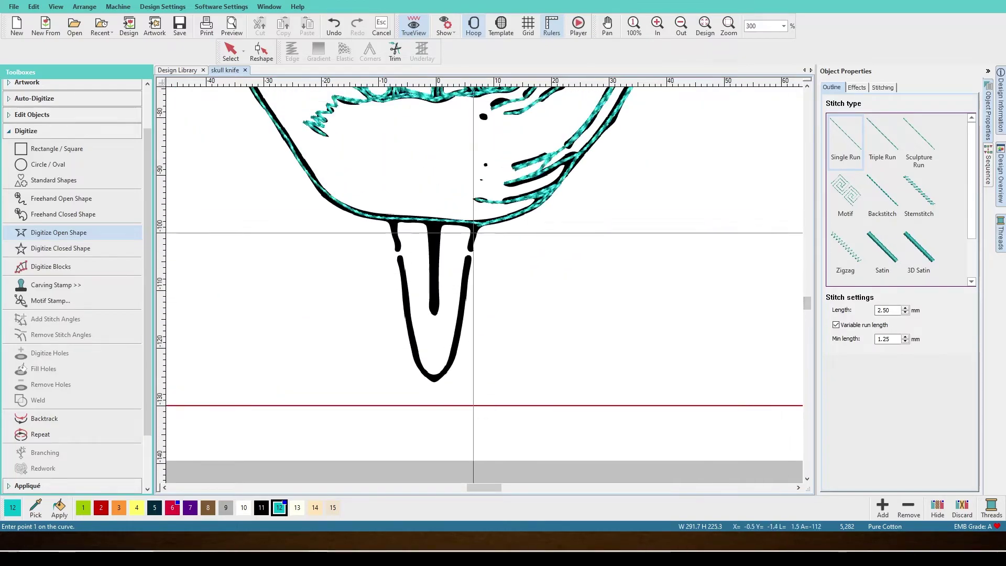
{"action": "left_click", "coordinate": [470, 256]}
{"action": "left_click", "coordinate": [462, 296]}
{"action": "left_click", "coordinate": [459, 332]}
{"action": "left_click", "coordinate": [452, 358]}
{"action": "left_click", "coordinate": [434, 378]}
{"action": "left_click", "coordinate": [406, 298]}
{"action": "left_click", "coordinate": [394, 224]}
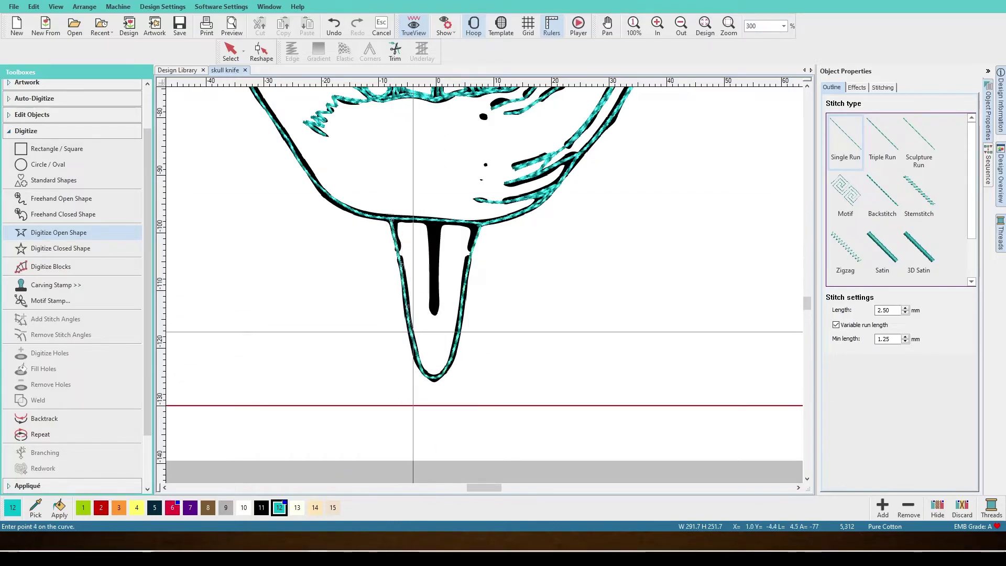
Remove the misplaced points, retrace the knife tip outline and digitize the tip's center line
{"action": "key", "text": "BackSpace"}
{"action": "key", "text": "BackSpace"}
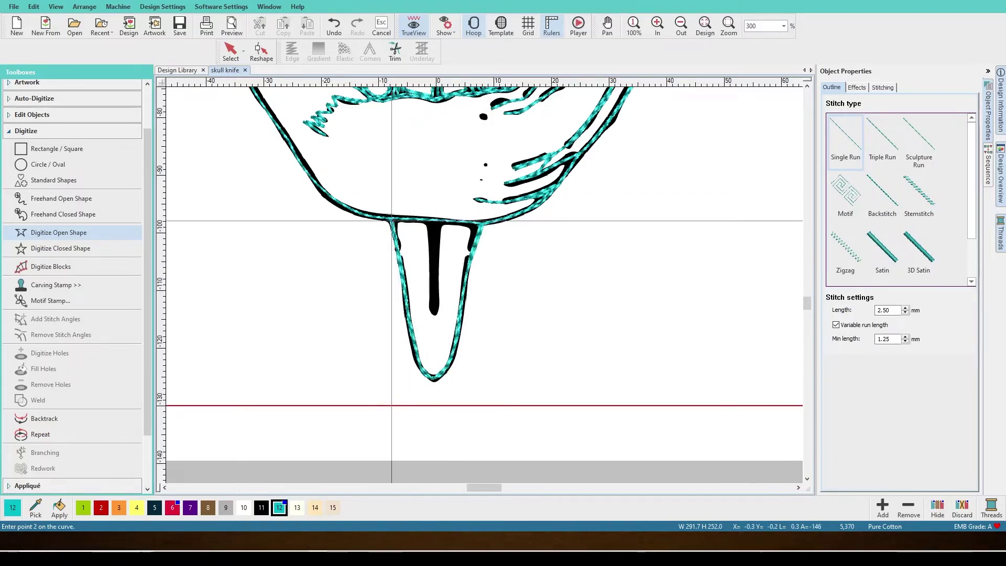
{"action": "right_click", "coordinate": [457, 342]}
{"action": "left_click", "coordinate": [479, 225]}
{"action": "key", "text": "Return"}
{"action": "left_click", "coordinate": [434, 306]}
{"action": "key", "text": "Return"}
Digitize an open line from the knife's center line along the chin and up the left jaw edge
{"action": "left_click", "coordinate": [436, 221]}
{"action": "right_click", "coordinate": [403, 220]}
{"action": "right_click", "coordinate": [374, 215]}
{"action": "scroll", "coordinate": [382, 209], "scroll_direction": "up", "scroll_amount": 3}
{"action": "right_click", "coordinate": [343, 377]}
{"action": "right_click", "coordinate": [311, 343]}
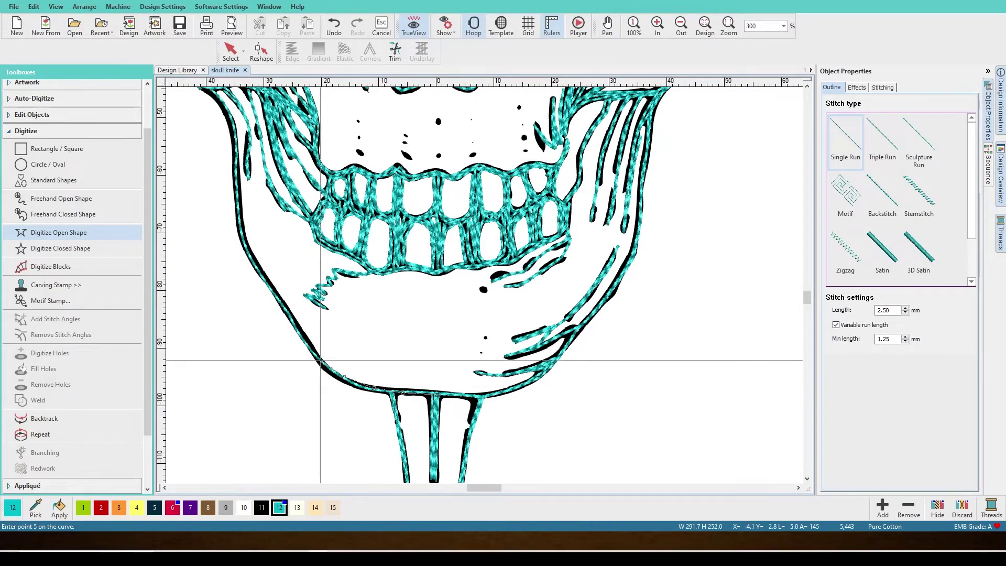
{"action": "right_click", "coordinate": [290, 317]}
{"action": "right_click", "coordinate": [259, 273]}
{"action": "right_click", "coordinate": [238, 156]}
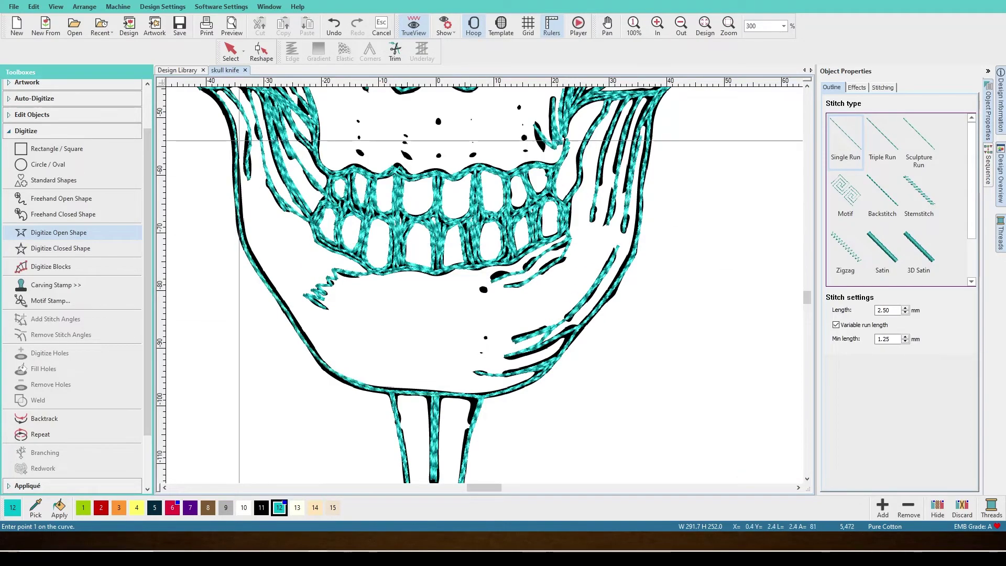
{"action": "key", "text": "Return"}
Digitize an open line up the left cheek and outer left side of the skull and over the forehead to the knife blade
{"action": "scroll", "coordinate": [236, 145], "scroll_direction": "up", "scroll_amount": 3}
{"action": "left_click", "coordinate": [354, 316]}
{"action": "right_click", "coordinate": [348, 331]}
{"action": "right_click", "coordinate": [319, 290]}
{"action": "right_click", "coordinate": [277, 195]}
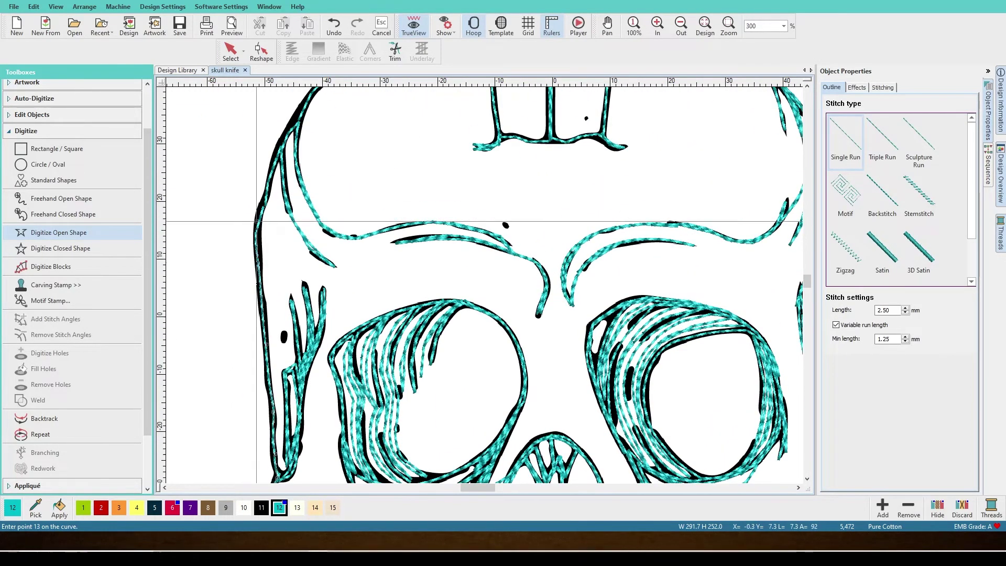
{"action": "scroll", "coordinate": [601, 180], "scroll_direction": "up", "scroll_amount": 5}
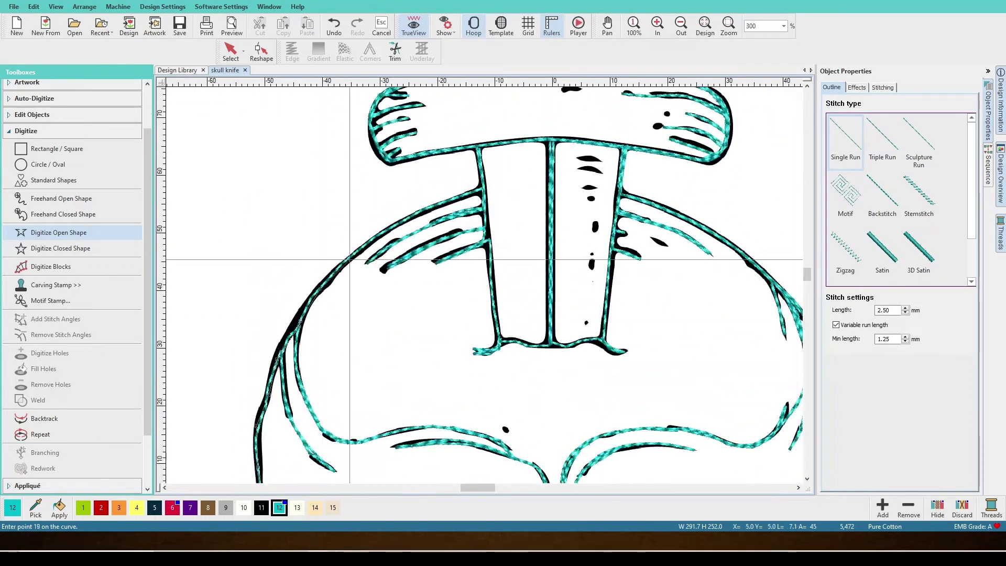
{"action": "key", "text": "Return"}
{"action": "left_click_drag", "start_coordinate": [483, 485], "coordinate": [491, 487]}
{"action": "left_click", "coordinate": [468, 196]}
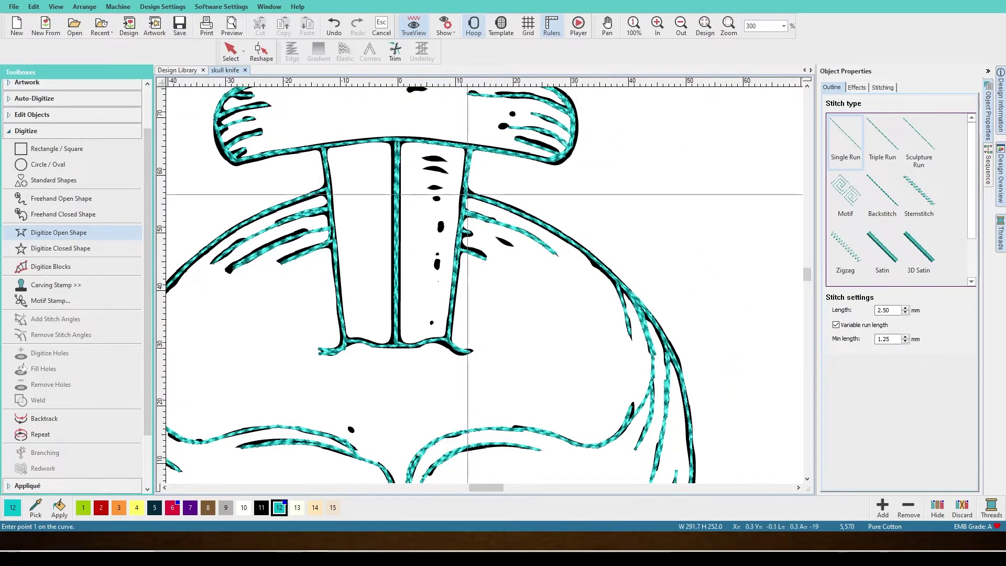
Digitize an open single run line from the knife blade over the forehead's right side and down the skull's outer right edge
{"action": "left_click", "coordinate": [594, 258]}
{"action": "left_click", "coordinate": [620, 284]}
{"action": "left_click", "coordinate": [645, 308]}
{"action": "left_click", "coordinate": [670, 356]}
{"action": "left_click", "coordinate": [684, 408]}
{"action": "left_click", "coordinate": [691, 458]}
{"action": "scroll", "coordinate": [691, 457], "scroll_direction": "down", "scroll_amount": 5}
{"action": "left_click", "coordinate": [691, 140]}
{"action": "left_click", "coordinate": [688, 187]}
Continue the outline around the chin and up the left side of the skull, and finish the line
{"action": "left_click_drag", "start_coordinate": [807, 286], "coordinate": [807, 299]}
{"action": "left_click", "coordinate": [458, 363]}
{"action": "left_click_drag", "start_coordinate": [486, 488], "coordinate": [476, 488]}
{"action": "left_click_drag", "start_coordinate": [807, 298], "coordinate": [807, 284]}
{"action": "left_click", "coordinate": [325, 423]}
{"action": "left_click", "coordinate": [311, 400]}
{"action": "key", "text": "Return"}
{"action": "scroll", "coordinate": [311, 378], "scroll_direction": "up", "scroll_amount": 5}
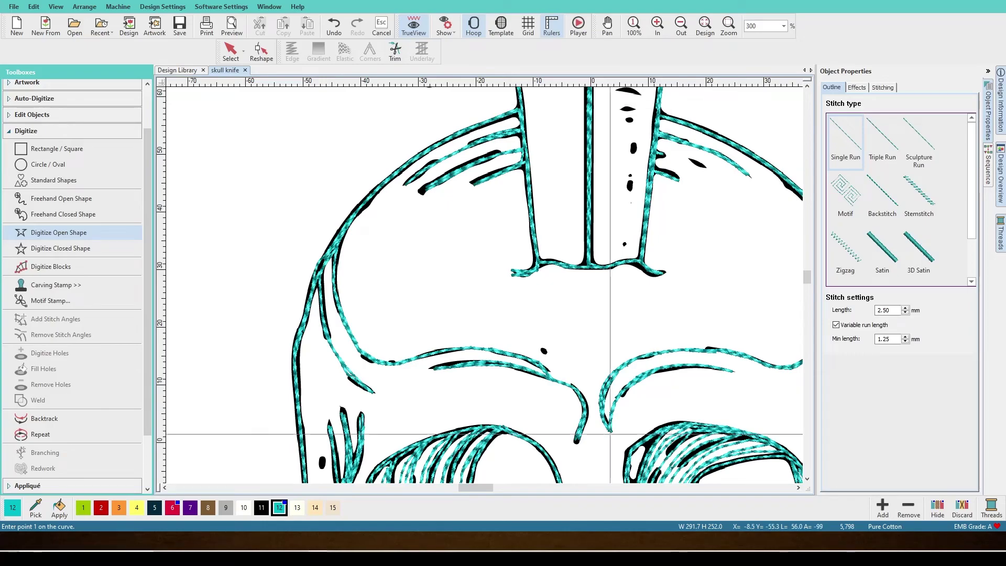
Digitize a second outline pass from the blade's right edge over the forehead and down the right side to the jaw
{"action": "left_click_drag", "start_coordinate": [477, 488], "coordinate": [498, 490]}
{"action": "scroll", "coordinate": [456, 336], "scroll_direction": "up", "scroll_amount": 2}
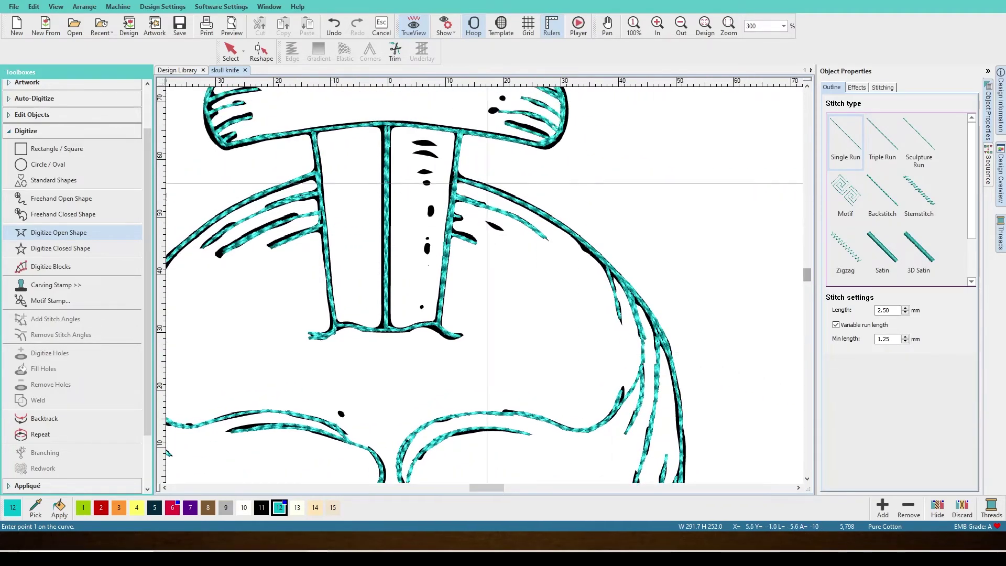
{"action": "left_click", "coordinate": [459, 177]}
{"action": "left_click", "coordinate": [516, 197]}
{"action": "left_click", "coordinate": [571, 226]}
{"action": "left_click", "coordinate": [610, 268]}
{"action": "left_click_drag", "start_coordinate": [807, 276], "coordinate": [807, 293]}
{"action": "left_click", "coordinate": [583, 365]}
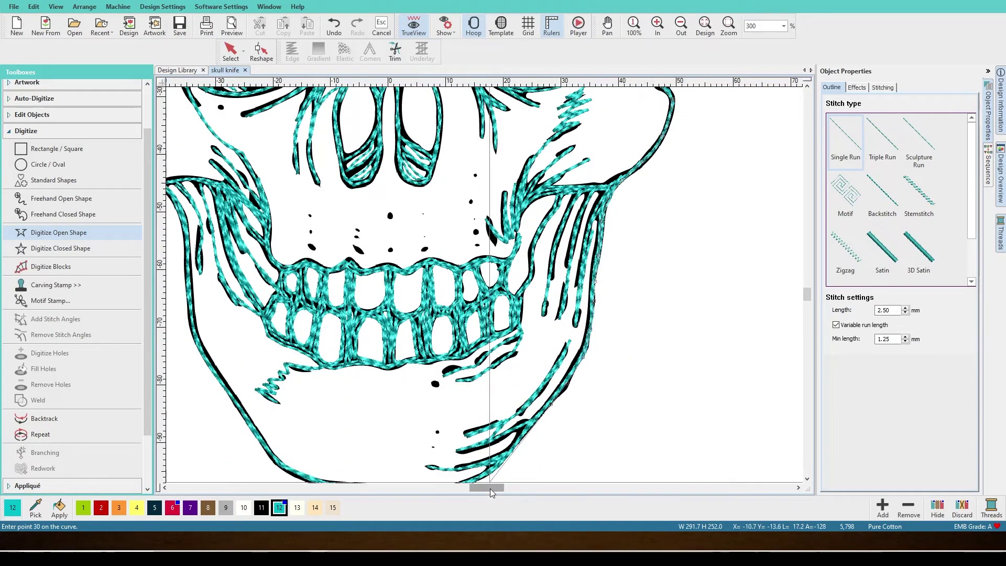
Carry the second outline pass around the chin and up the left side to the blade, and hide the artwork
{"action": "left_click", "coordinate": [439, 389]}
{"action": "left_click", "coordinate": [402, 386]}
{"action": "left_click", "coordinate": [371, 362]}
{"action": "left_click", "coordinate": [337, 313]}
{"action": "scroll", "coordinate": [329, 296], "scroll_direction": "up", "scroll_amount": 20}
{"action": "key", "text": "Return"}
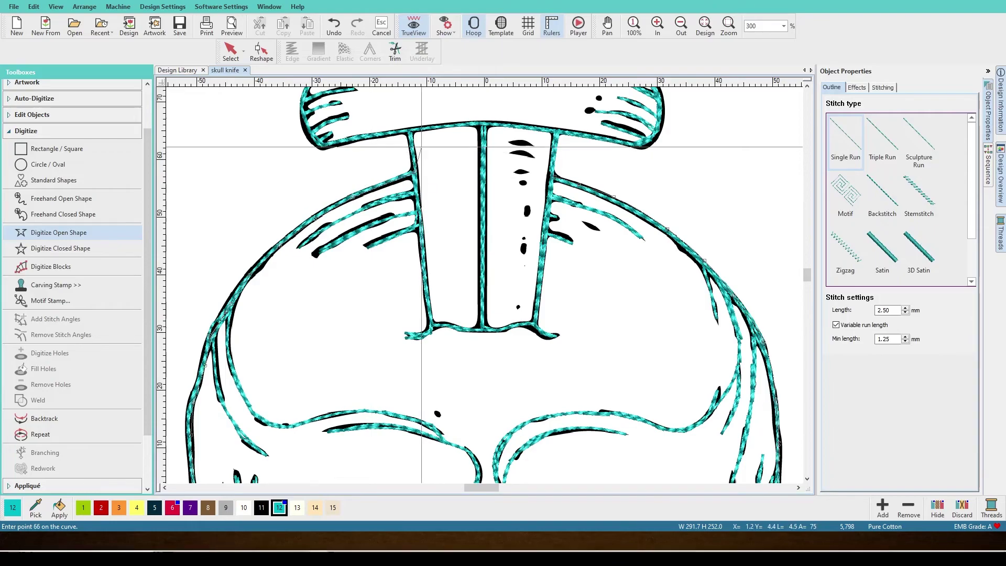
{"action": "key", "text": "d"}
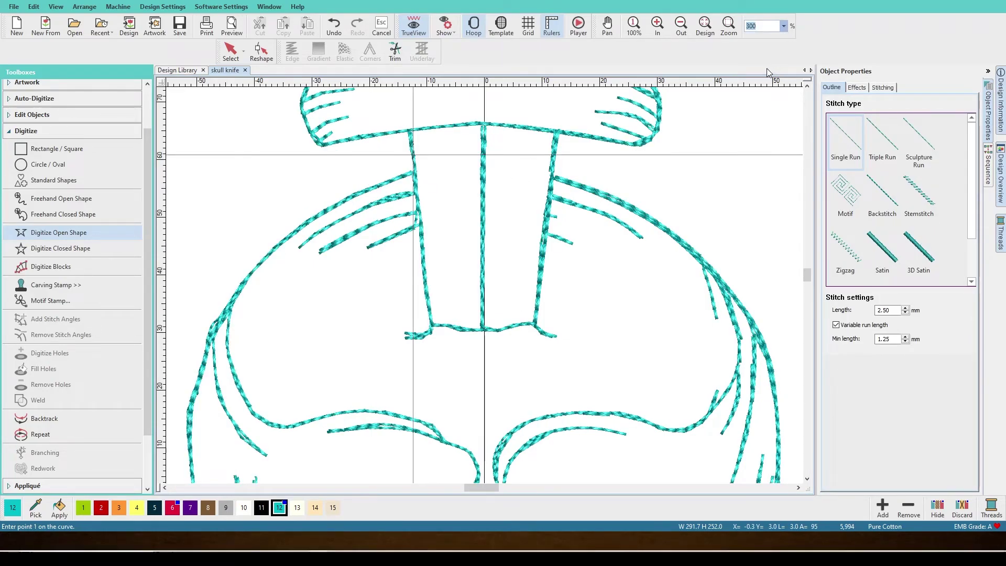
Delete the stray color 6 object from the sequence and recolor all the remaining stitching to black, color 11
{"action": "left_click", "coordinate": [988, 165]}
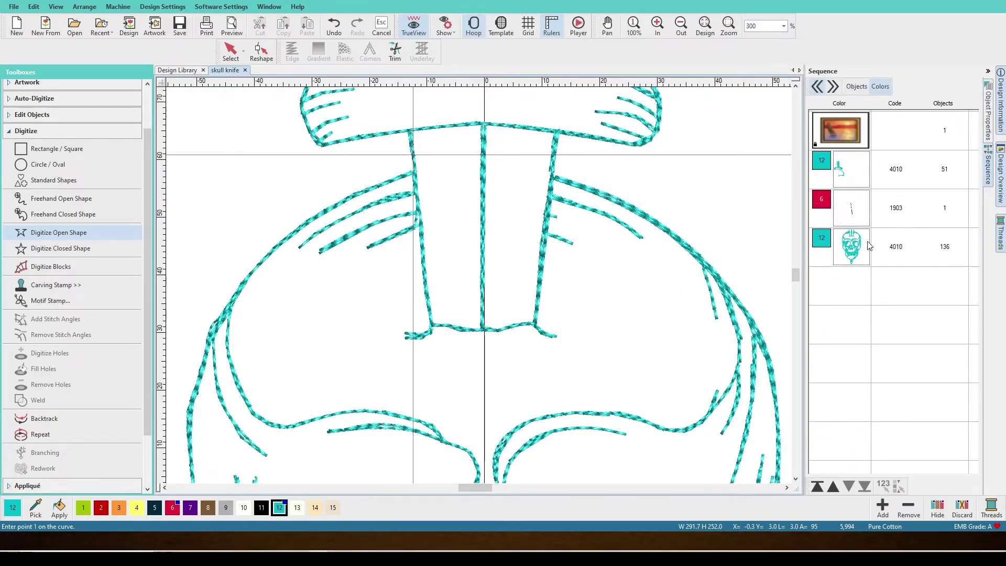
{"action": "left_click", "coordinate": [860, 212]}
{"action": "key", "text": "Delete"}
{"action": "left_click", "coordinate": [850, 168]}
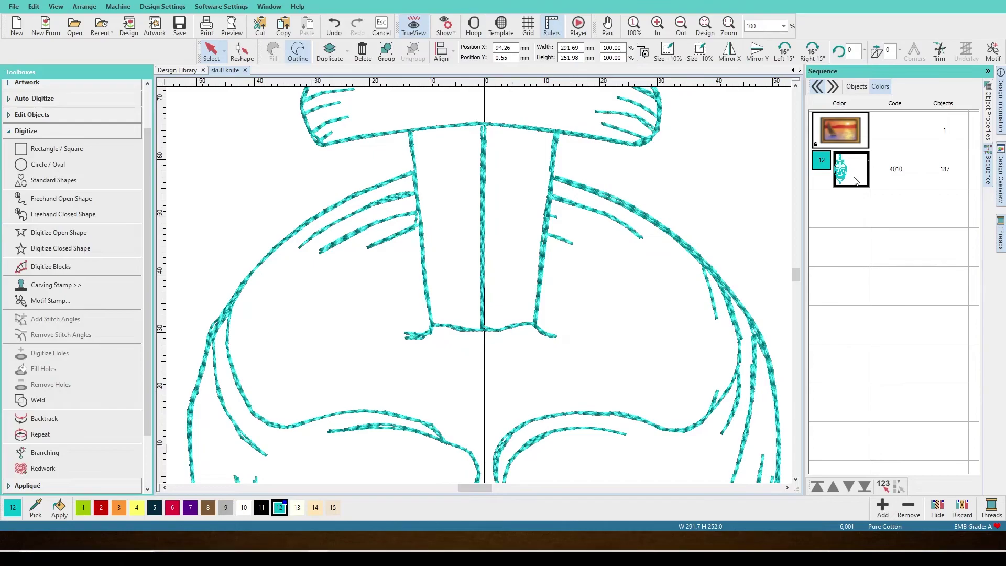
{"action": "left_click", "coordinate": [261, 507]}
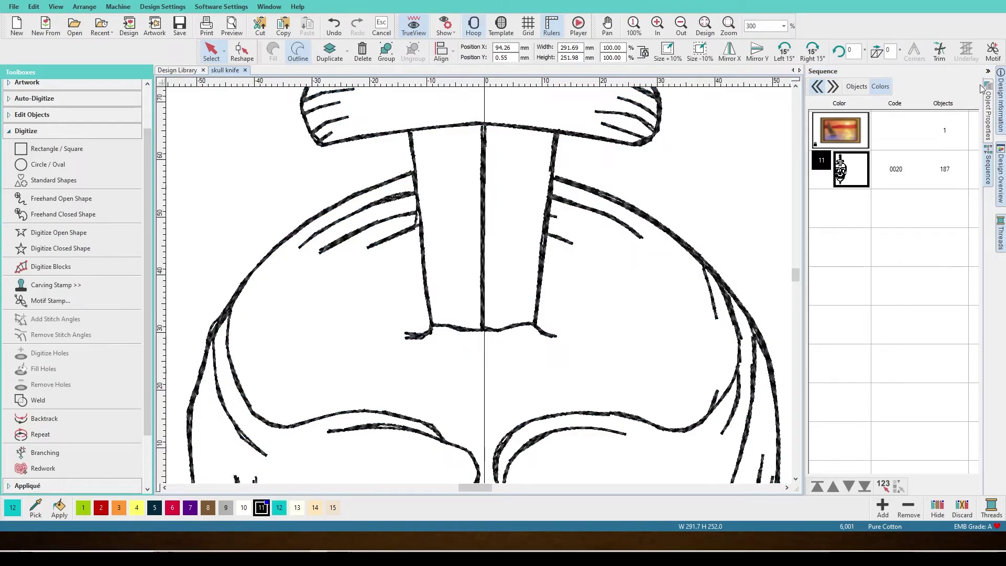
Remove the stray stitching outside the hoop and show the whole skull and knife design at 80% zoom
{"action": "left_click", "coordinate": [783, 26]}
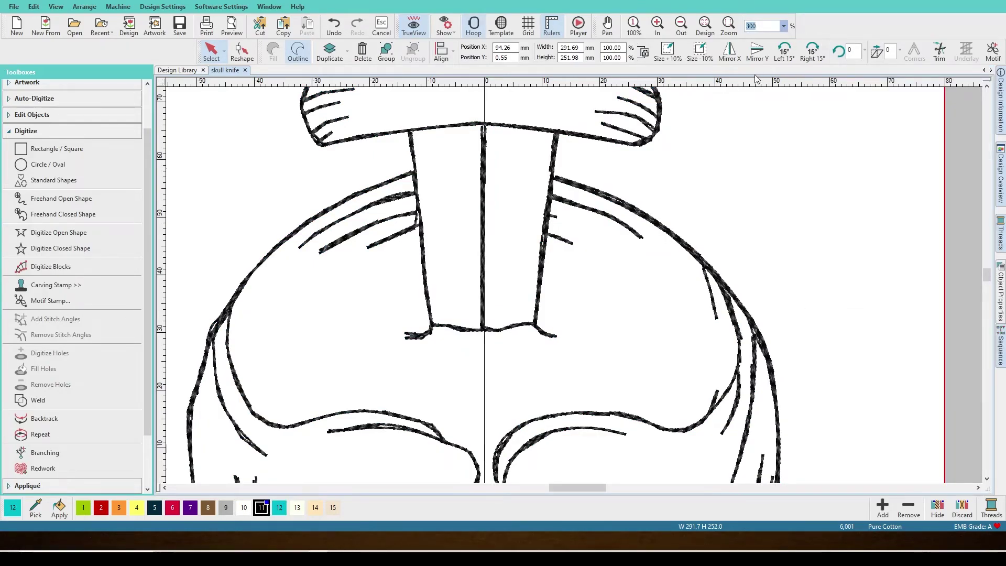
{"action": "left_click", "coordinate": [766, 72]}
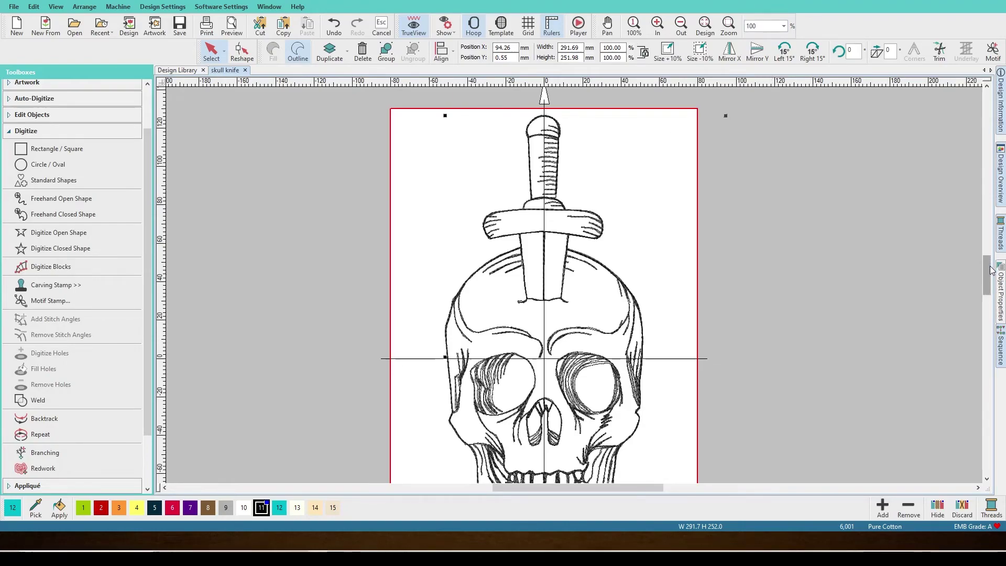
{"action": "key", "text": "ctrl+z"}
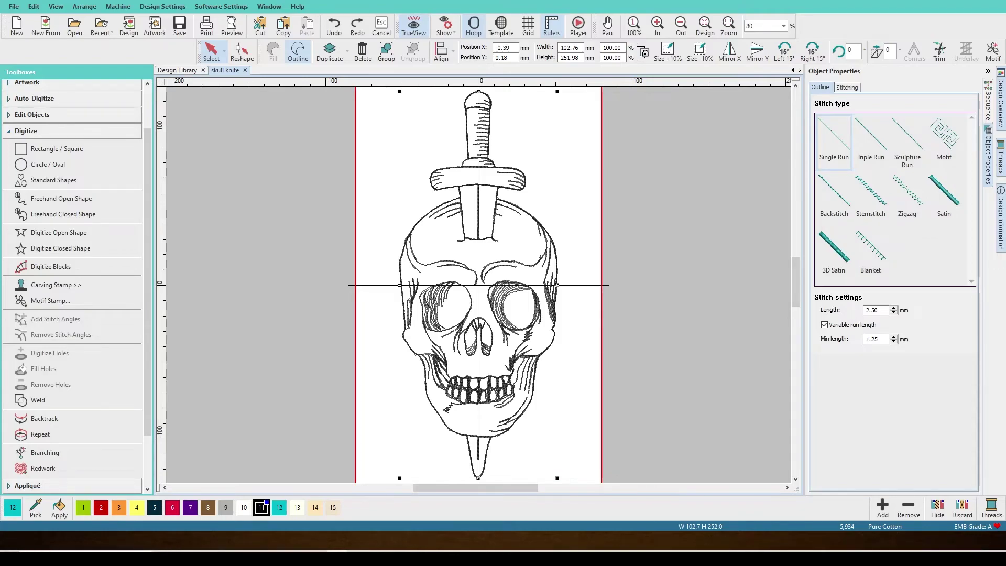
Simulate the stitch-out of the whole design at 44400 s/m to check the stitching order, and stop the player
{"action": "left_click", "coordinate": [579, 23]}
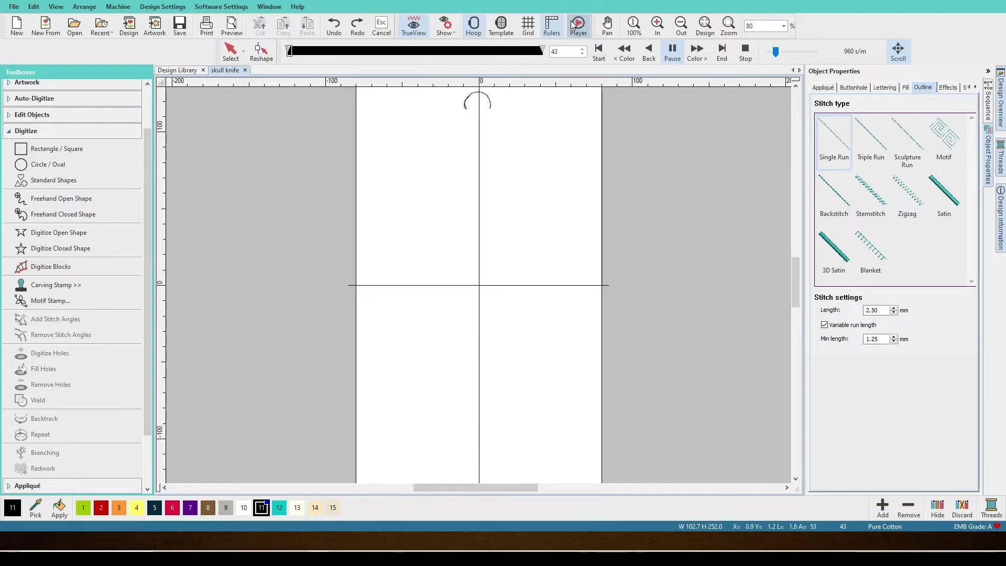
{"action": "left_click_drag", "start_coordinate": [776, 51], "coordinate": [811, 53]}
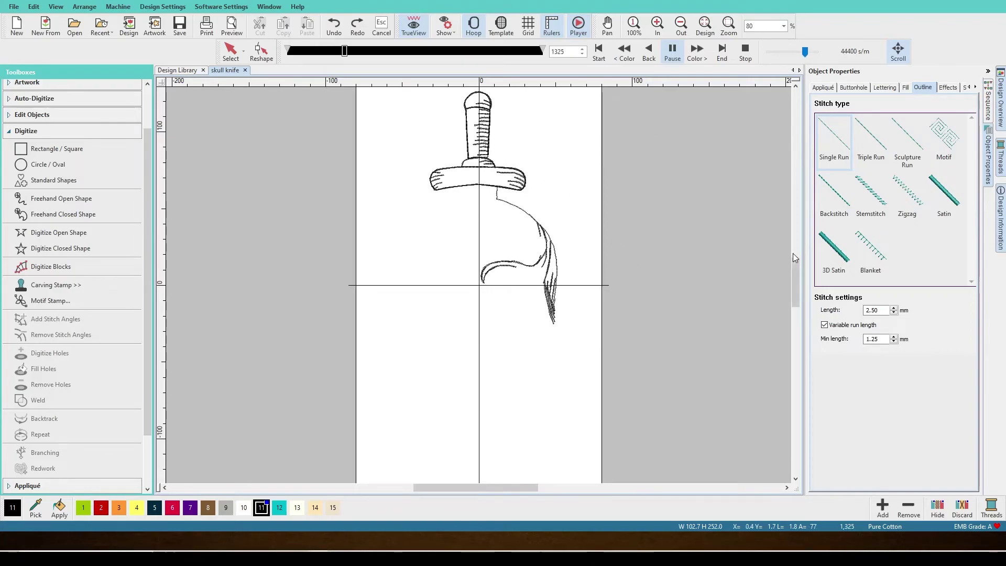
{"action": "left_click_drag", "start_coordinate": [799, 260], "coordinate": [800, 260]}
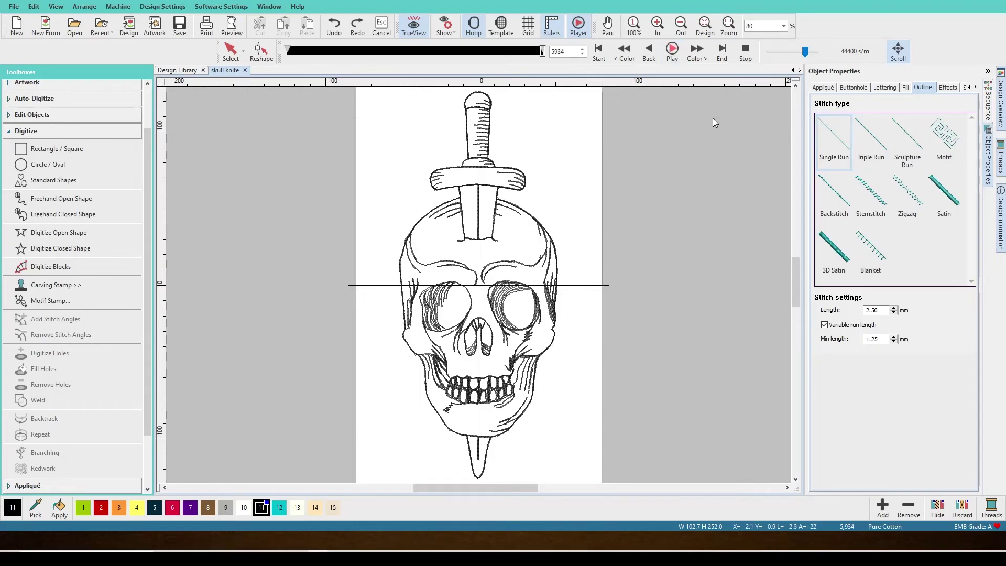
{"action": "left_click", "coordinate": [745, 51]}
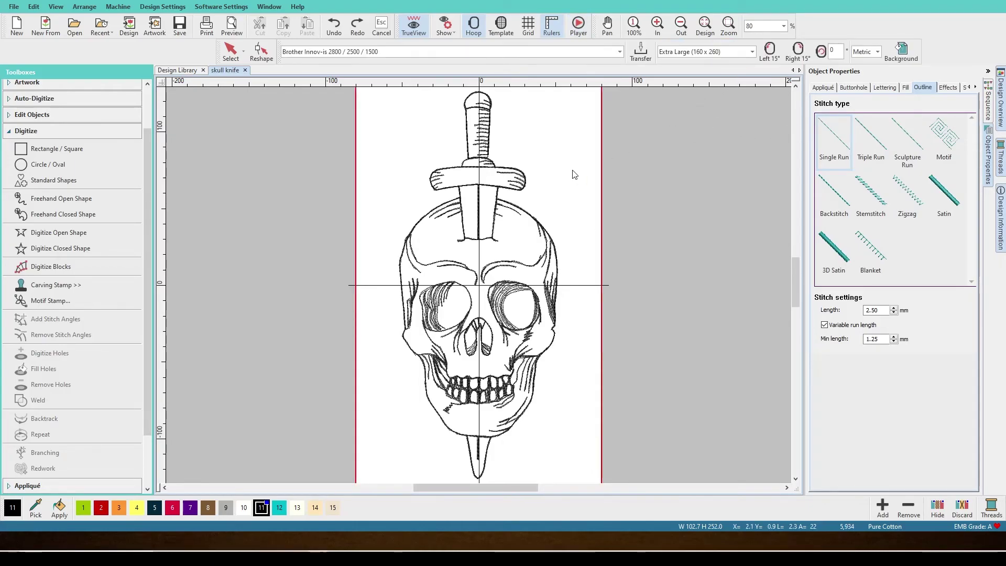